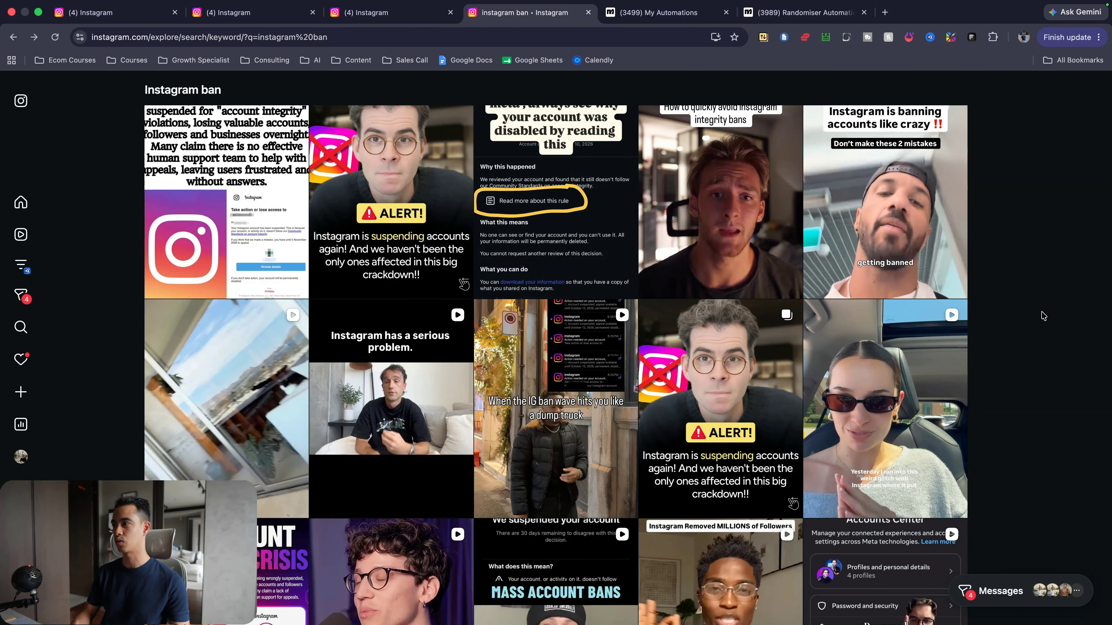
# Go back to the first Instagram ban search results, check the Manychat automations list, and open the Randomiser Automation TEMPLATE flow
pyautogui.scroll(20, 1044, 324)
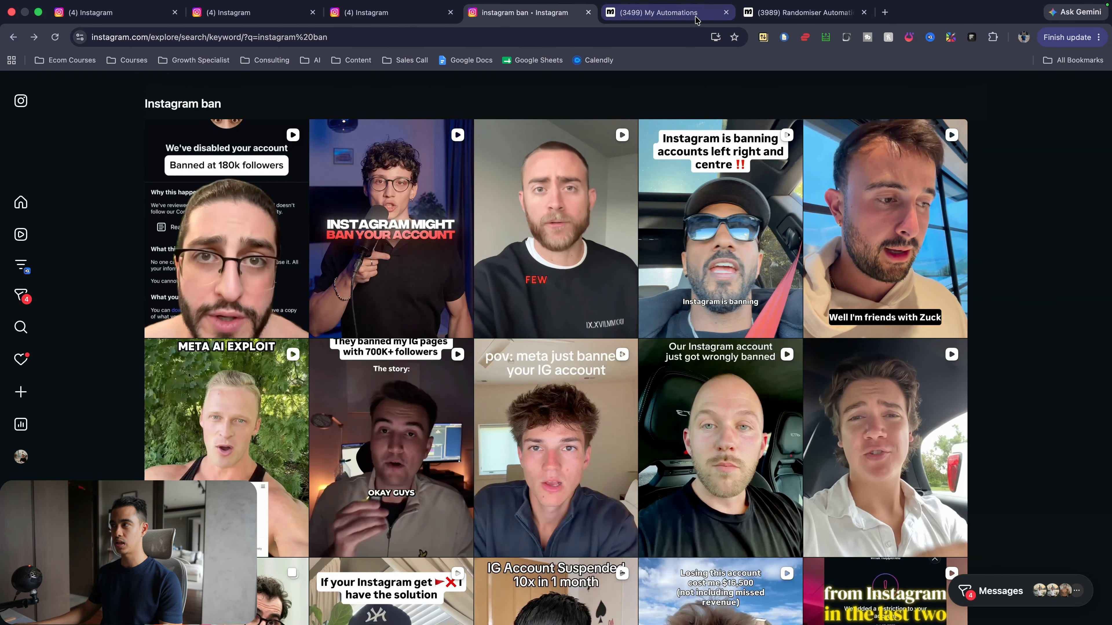
pyautogui.click(635, 13)
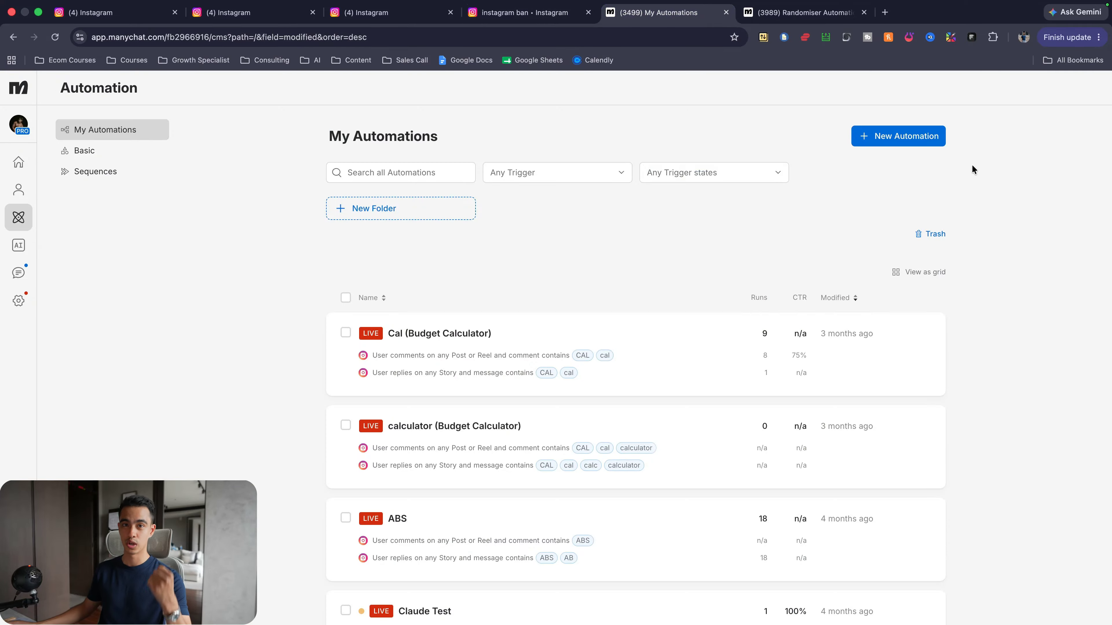
pyautogui.click(797, 12)
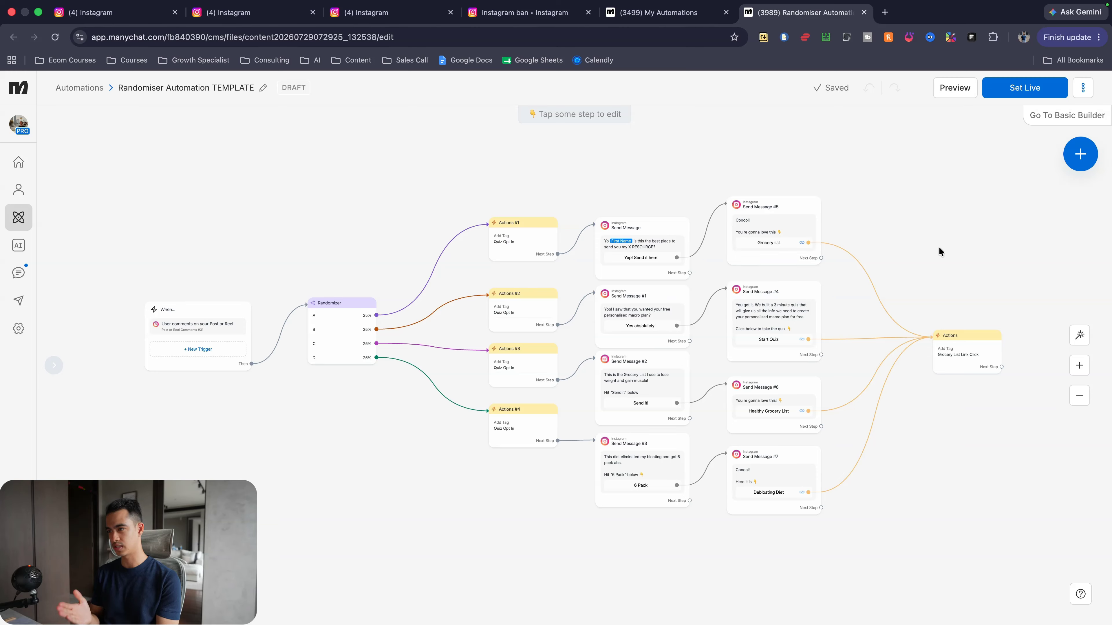
# Inspect the contents of the first branch's Send Message and Send Message #5 steps, and close the editor
pyautogui.scroll(5, 891, 225)
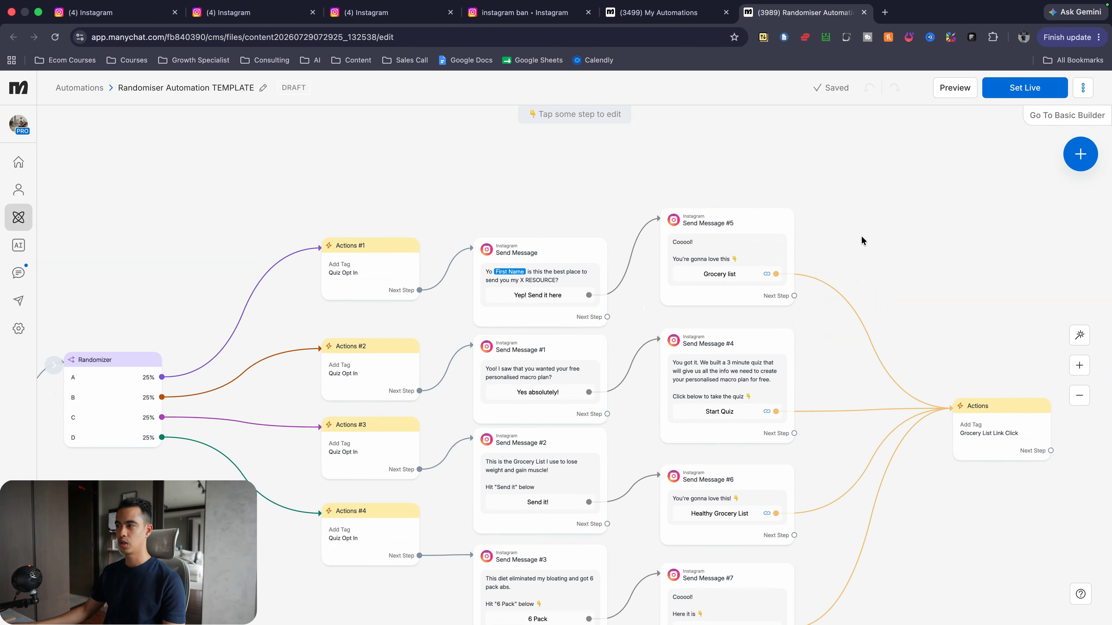
pyautogui.scroll(5, 747, 237)
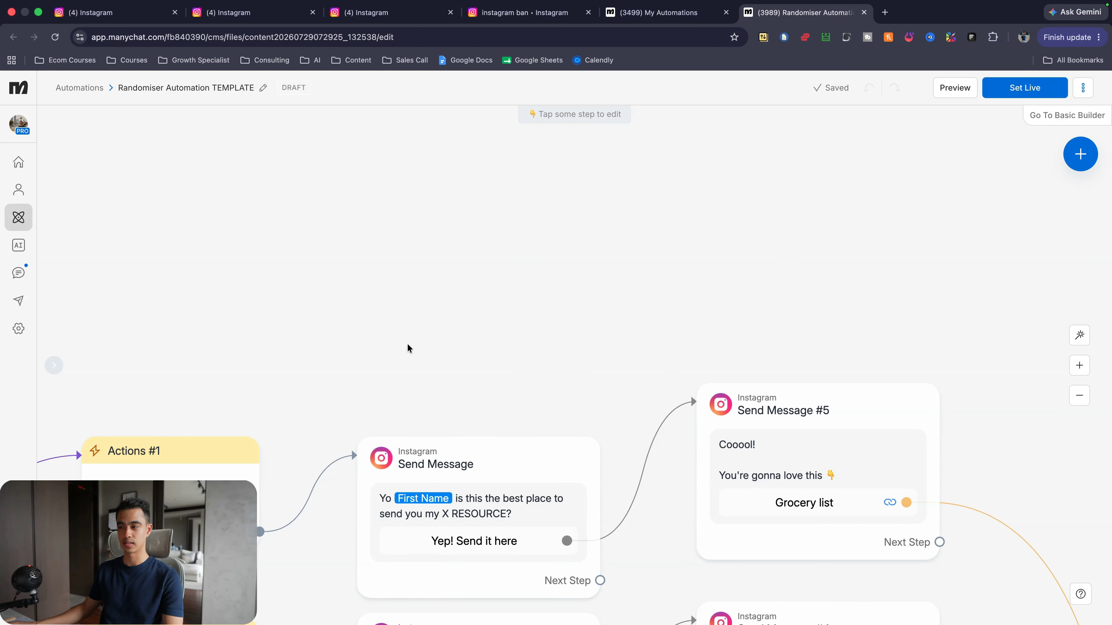
pyautogui.click(486, 458)
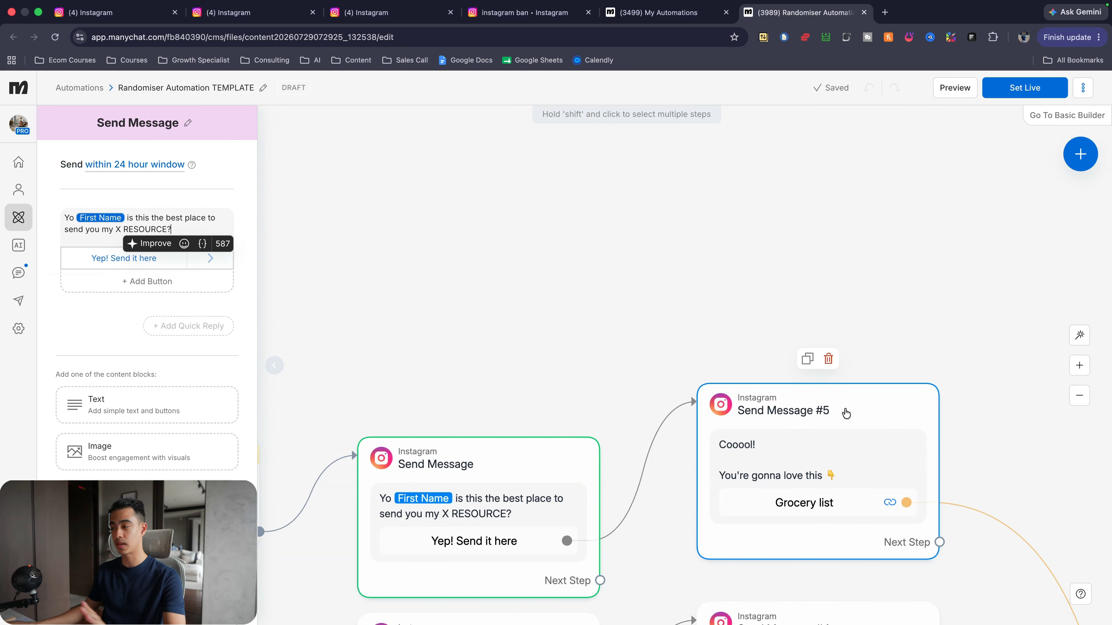
pyautogui.click(857, 408)
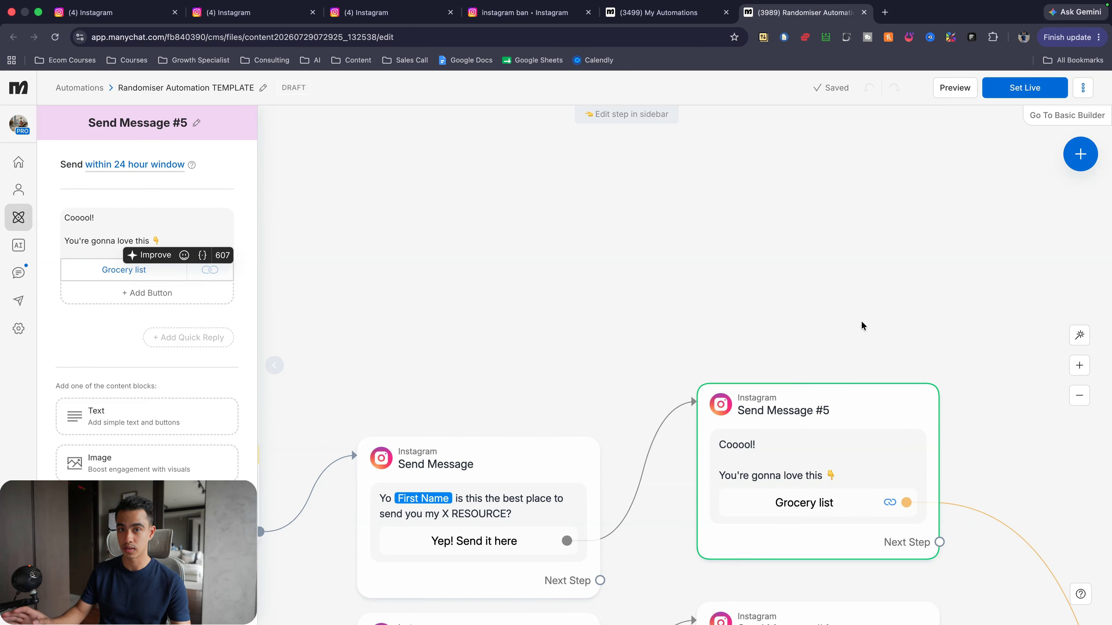
pyautogui.click(772, 265)
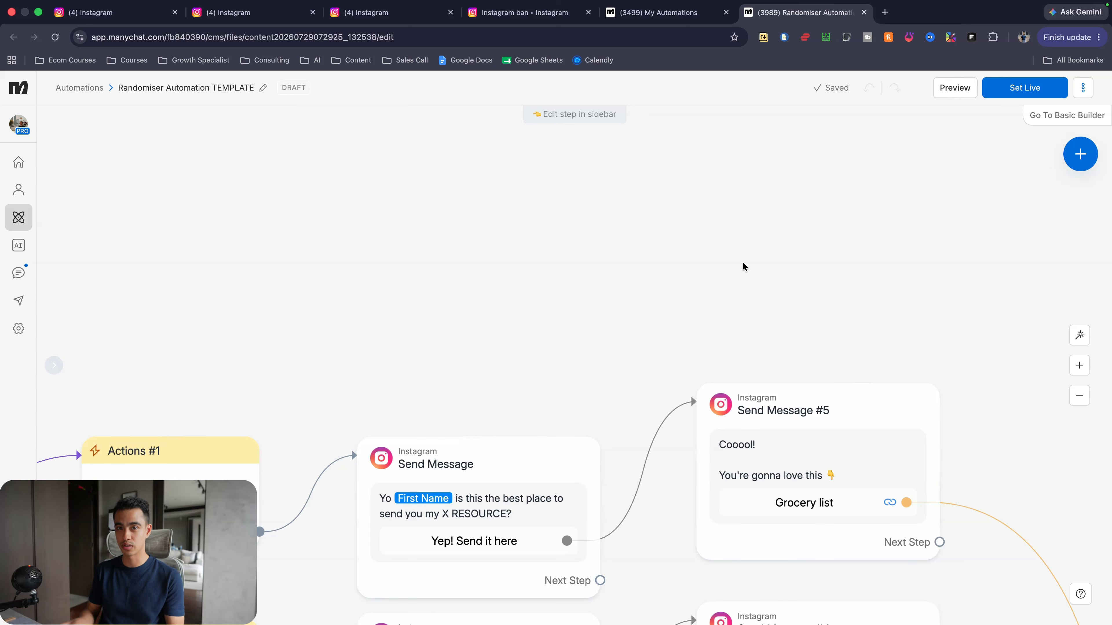
pyautogui.hotkey('ctrl', 'Right')
pyautogui.hotkey('ctrl', 'Left')
pyautogui.hotkey('ctrl', 'Left')
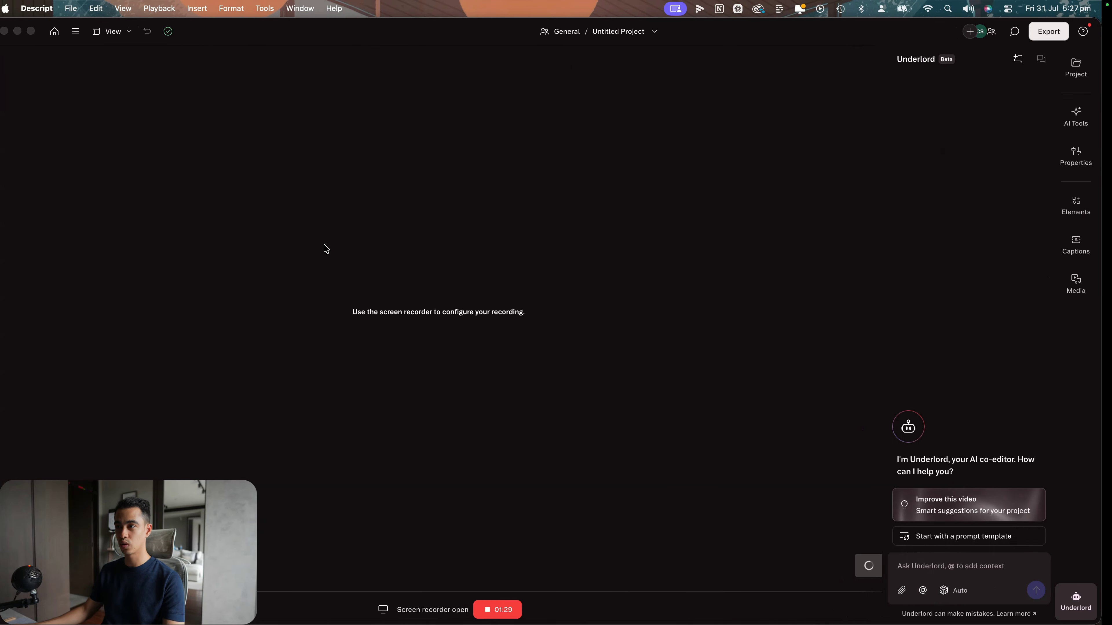
pyautogui.hotkey('ctrl', 'Right')
# Examine the randomizer's four branches, from the Quiz Opt In tags through the messages to the Grocery List Link Click action
pyautogui.scroll(-5, 457, 324)
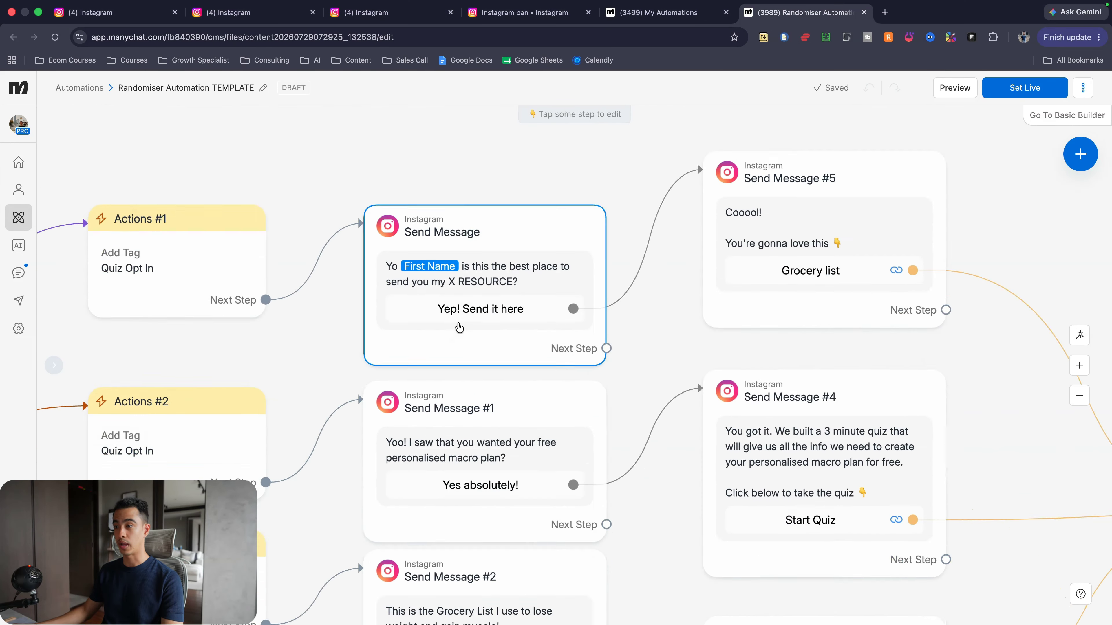
pyautogui.scroll(-5, 458, 328)
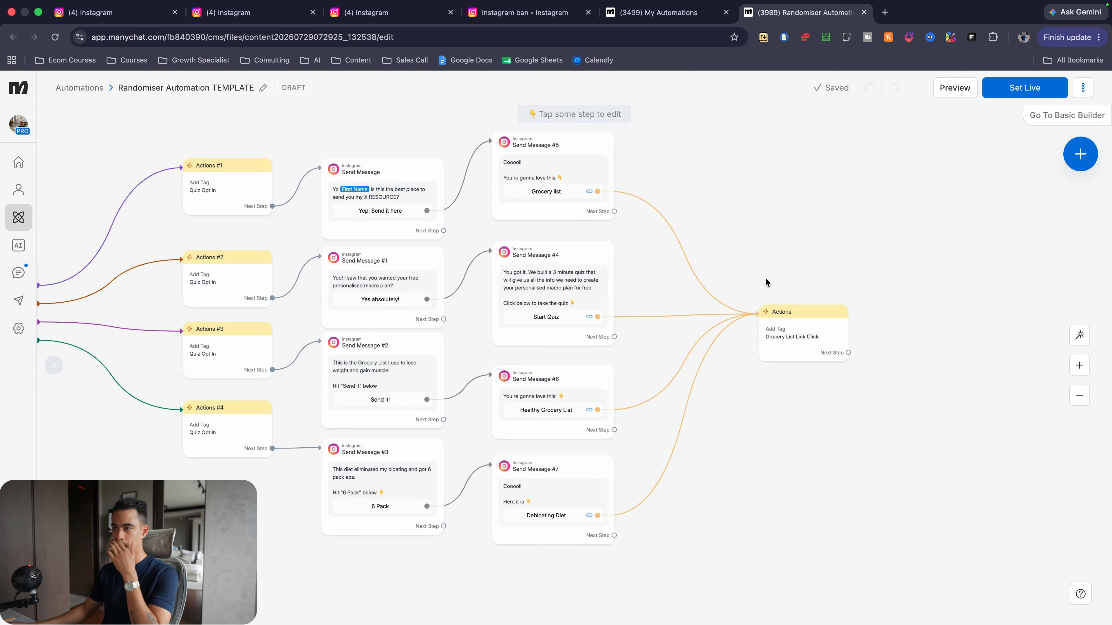
pyautogui.hscroll(-5, 787, 281)
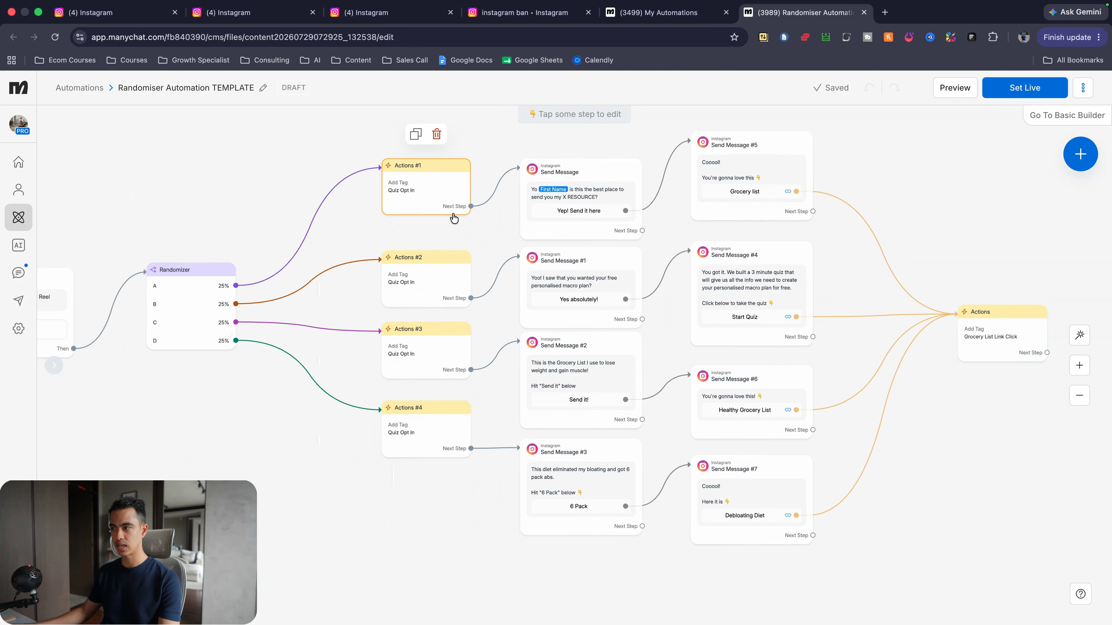
pyautogui.scroll(3, 405, 206)
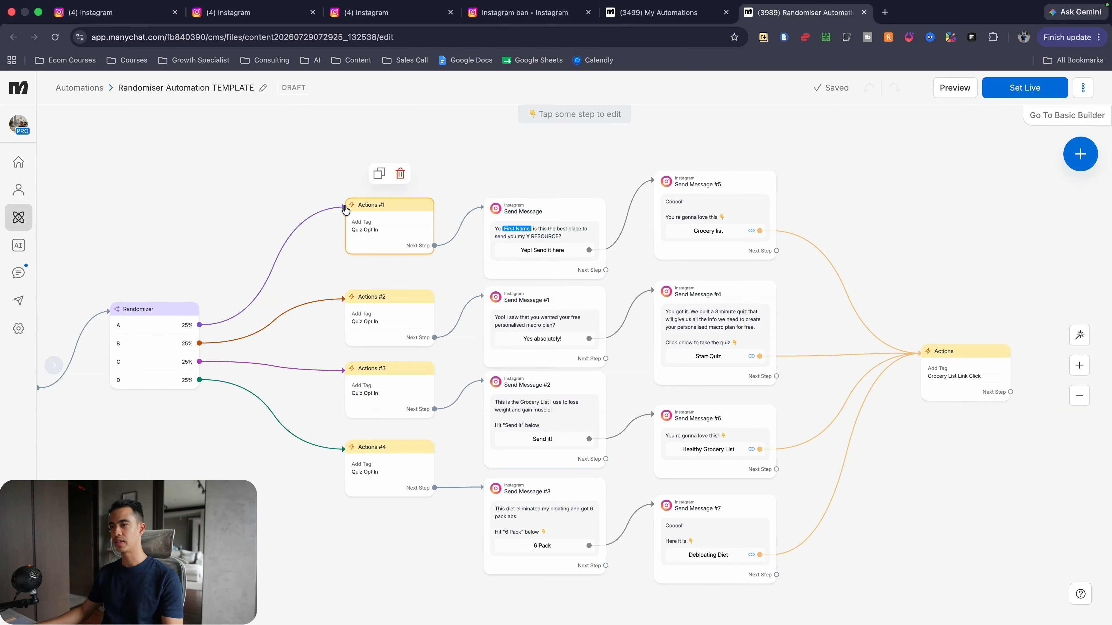
# View the Instagram reel about account bans alongside the randomiser flow, and return to the flow
pyautogui.click(271, 14)
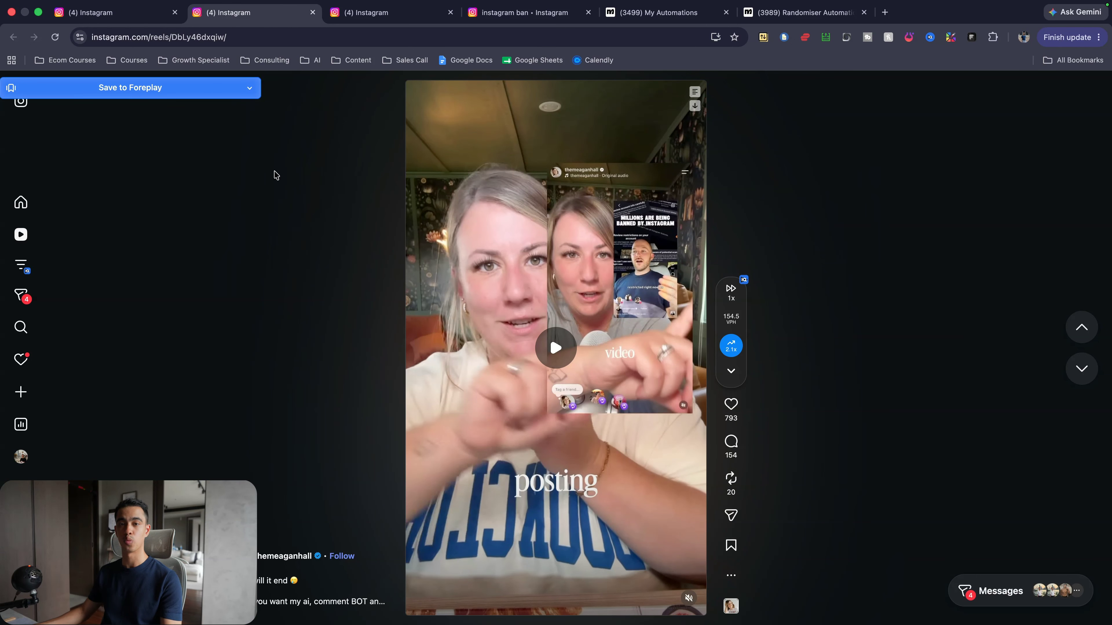
pyautogui.click(763, 13)
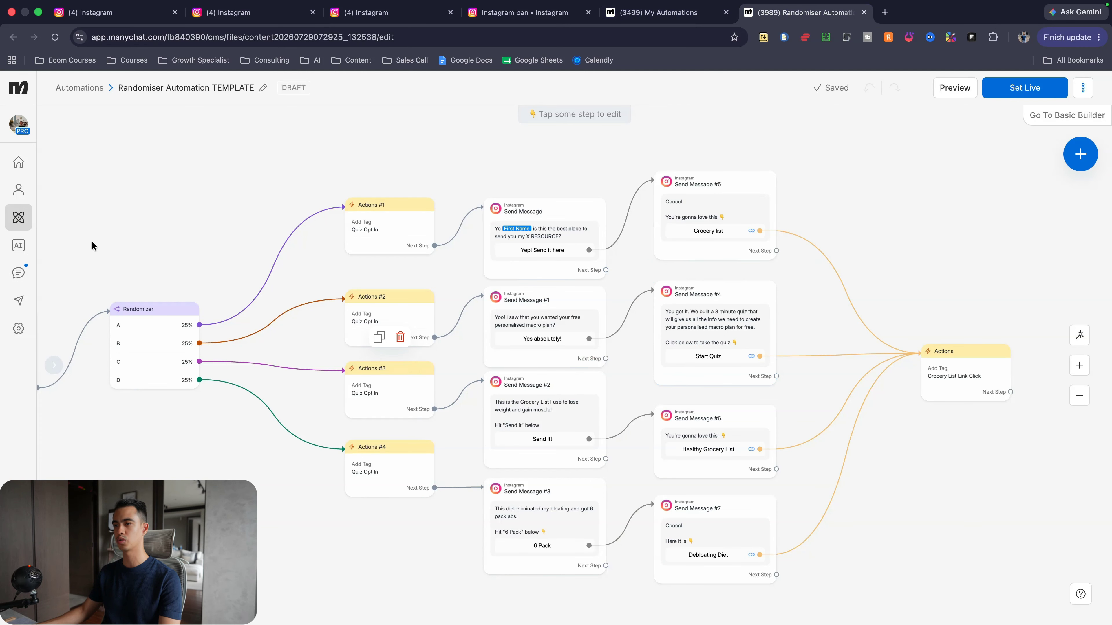
pyautogui.click(252, 13)
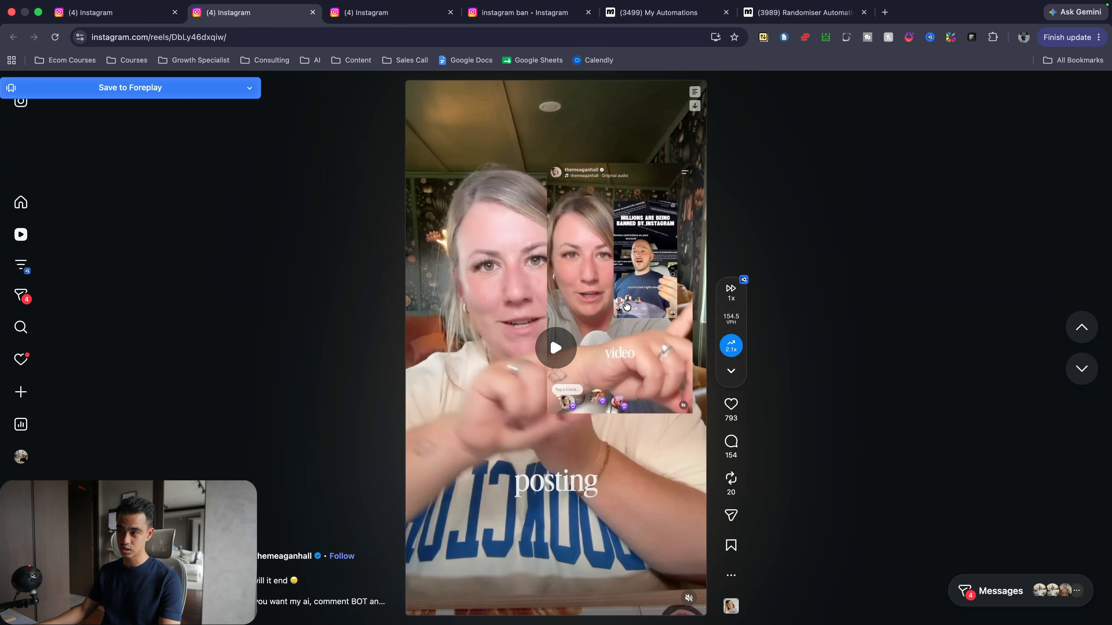
pyautogui.scroll(1, 628, 306)
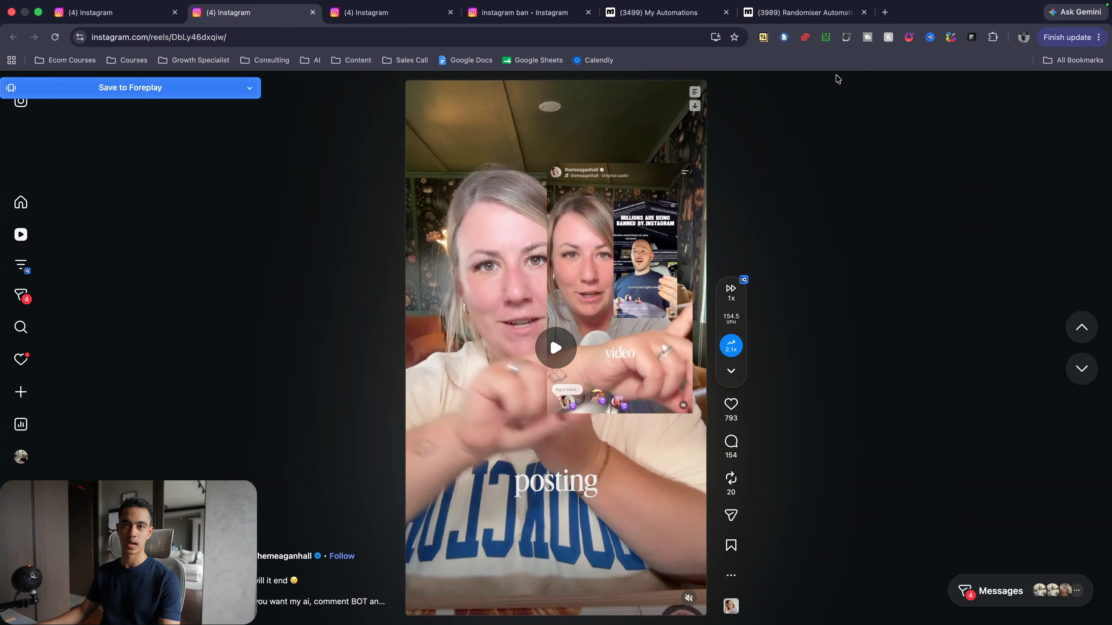
pyautogui.click(826, 17)
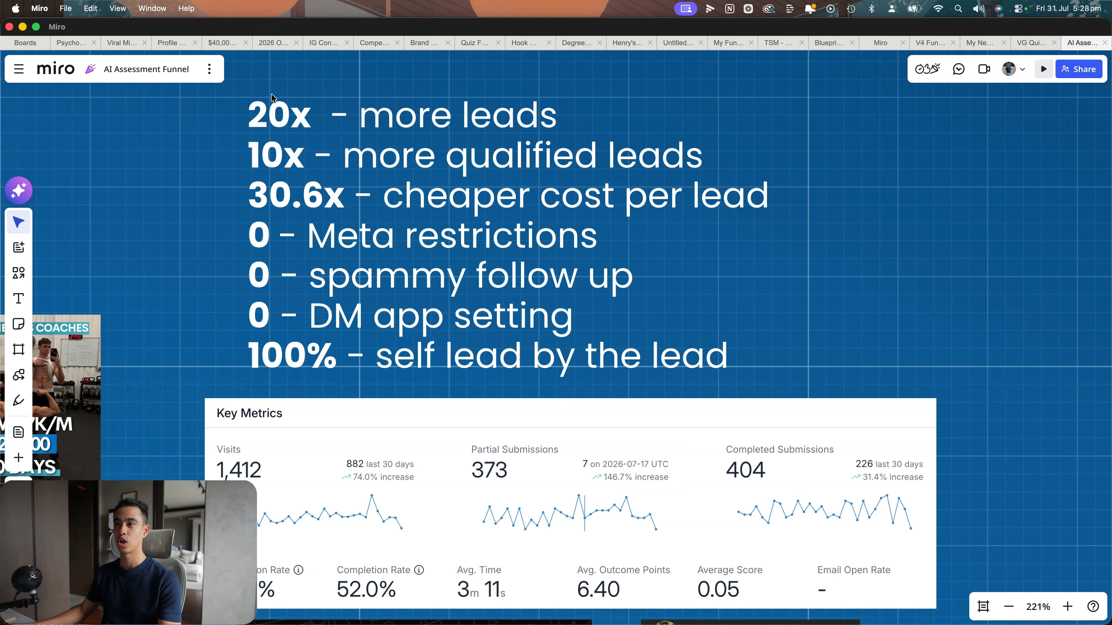
# Highlight the lead, Meta restrictions, spammy follow up and DM app setting lines in the AI Assessment Funnel board's results list
pyautogui.moveTo(242, 94); pyautogui.dragTo(820, 215)
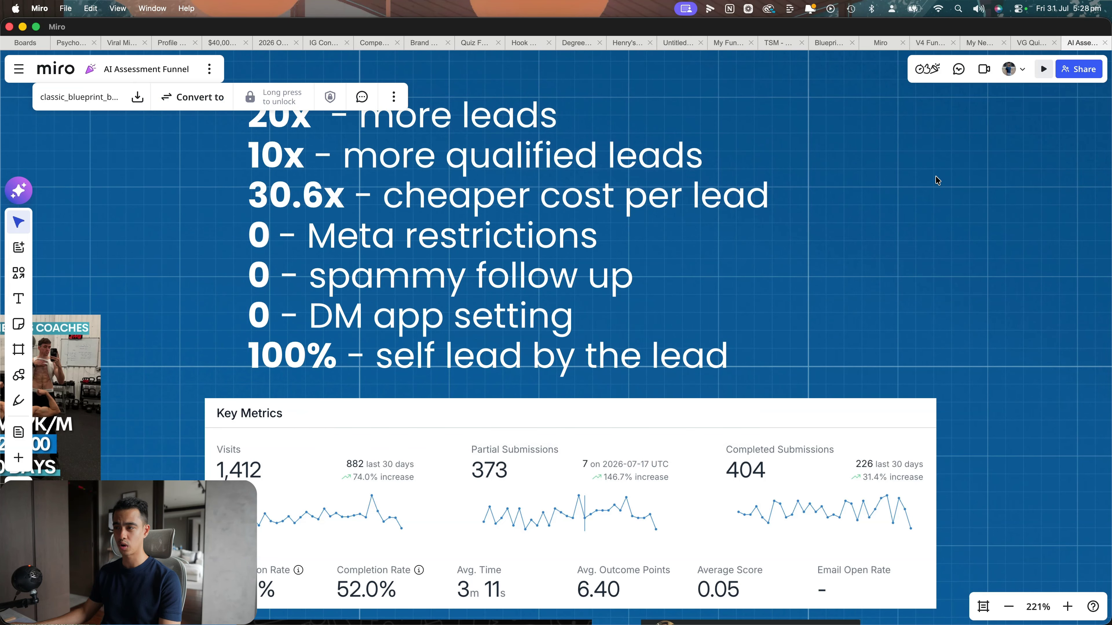
pyautogui.moveTo(194, 220); pyautogui.dragTo(674, 305)
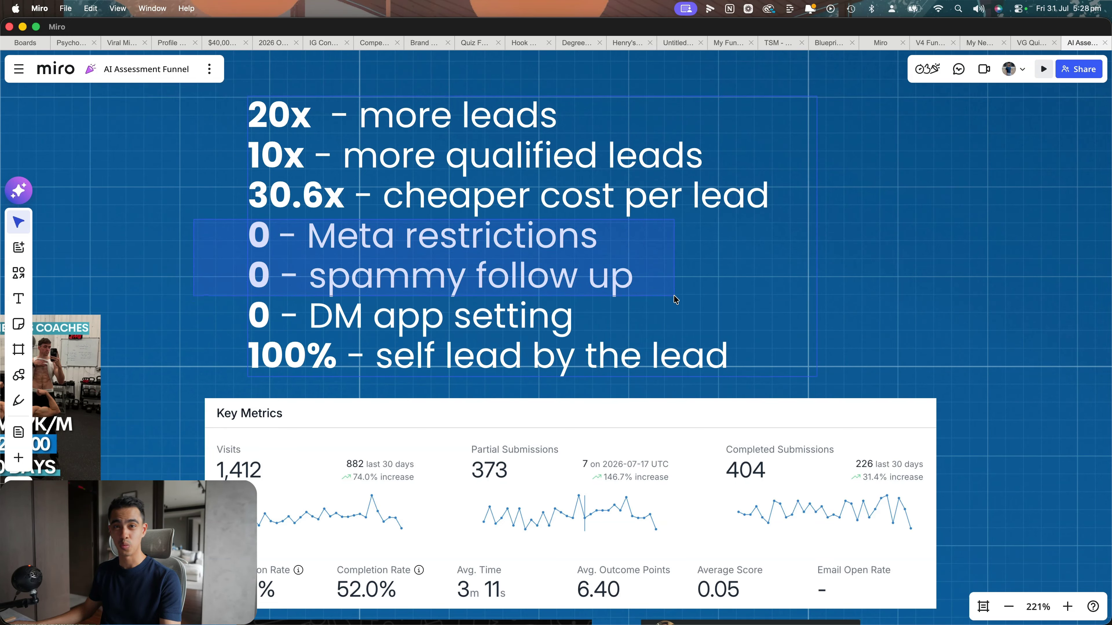
pyautogui.moveTo(674, 297); pyautogui.dragTo(675, 297)
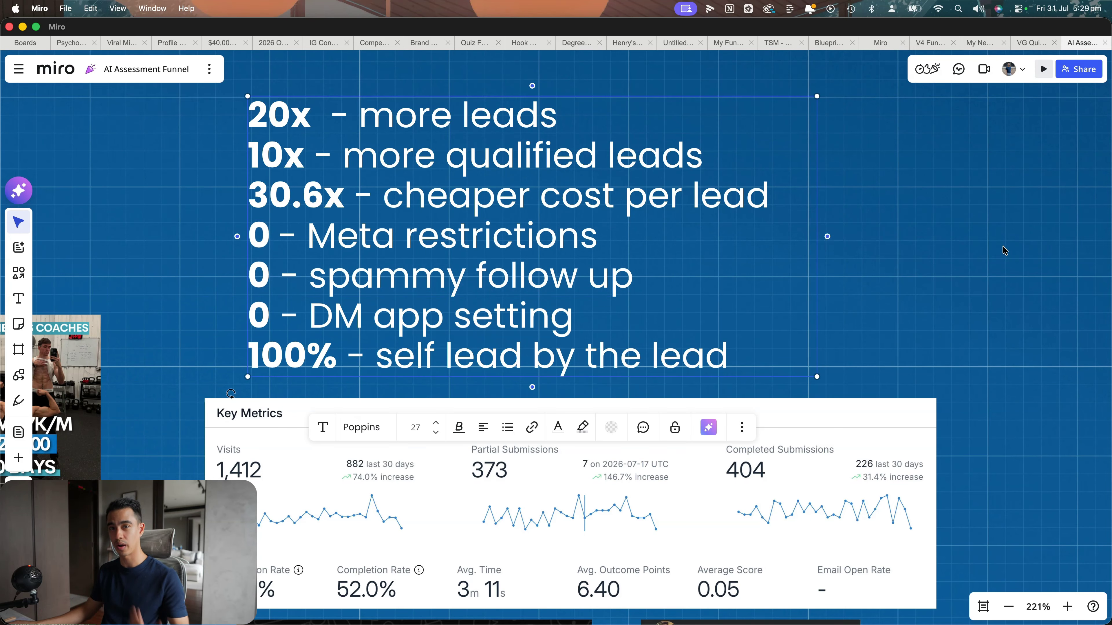
pyautogui.click(1002, 247)
pyautogui.moveTo(230, 294); pyautogui.dragTo(589, 339)
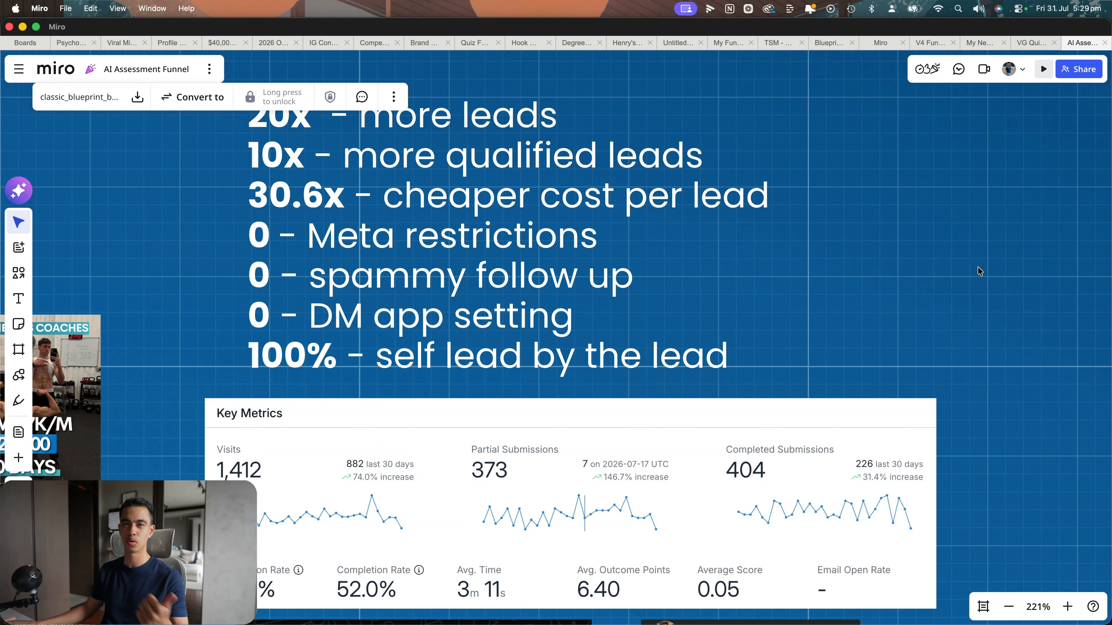
# Switch back to Manychat's randomiser flow and open the settings of its Post or Reel Comments #31 trigger
pyautogui.hotkey('ctrl', 'Right')
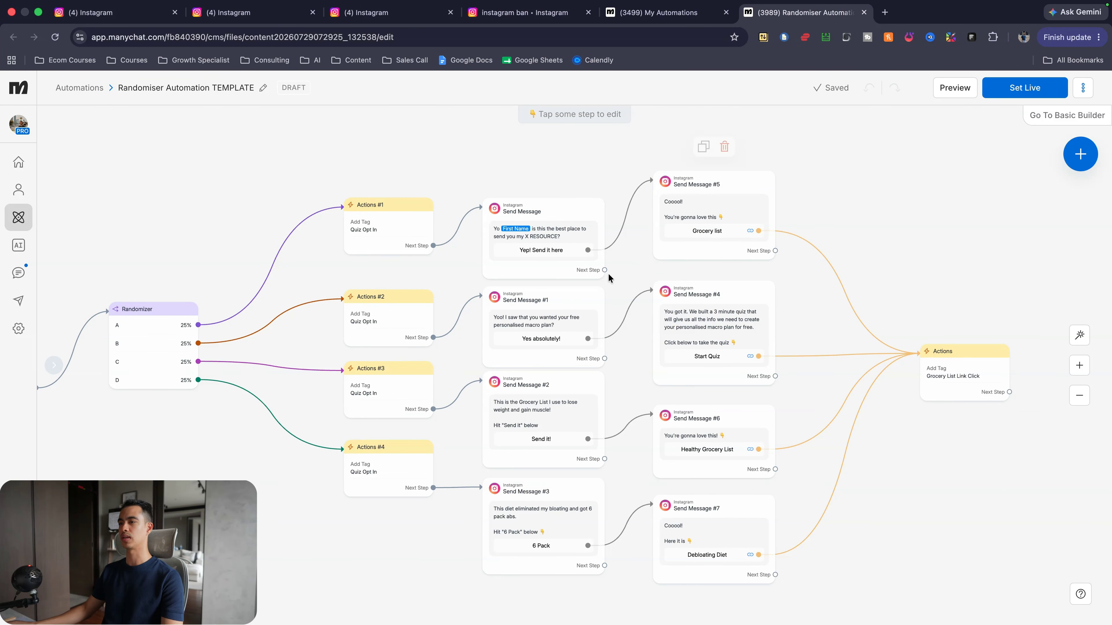
pyautogui.hscroll(-5, 195, 232)
pyautogui.scroll(5, 195, 239)
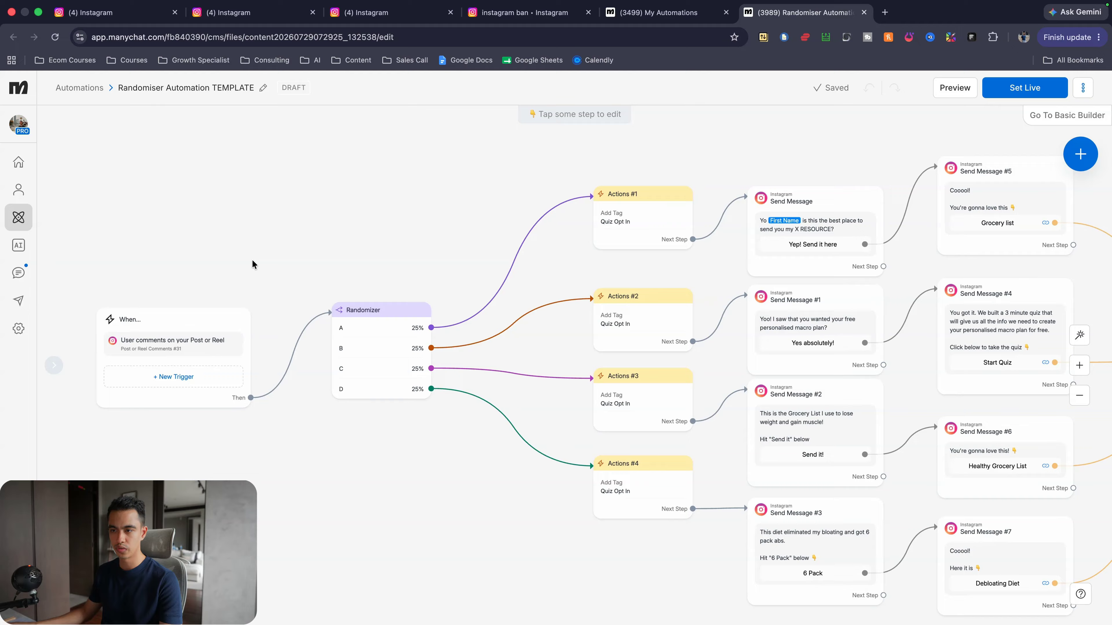
pyautogui.scroll(-3, 254, 260)
pyautogui.click(661, 12)
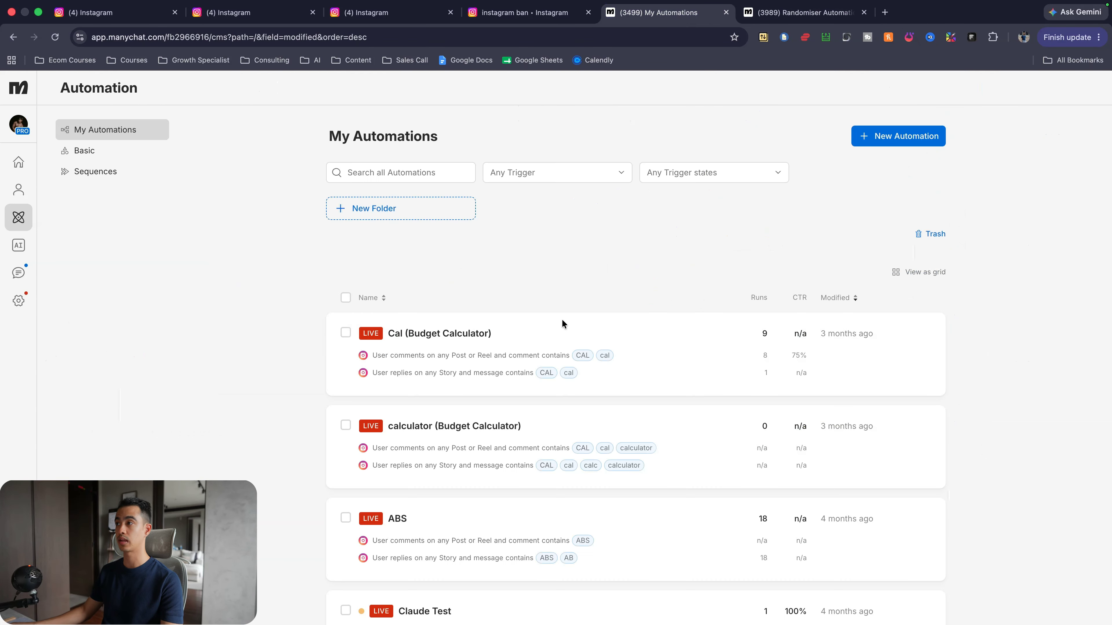
pyautogui.click(772, 15)
pyautogui.click(264, 240)
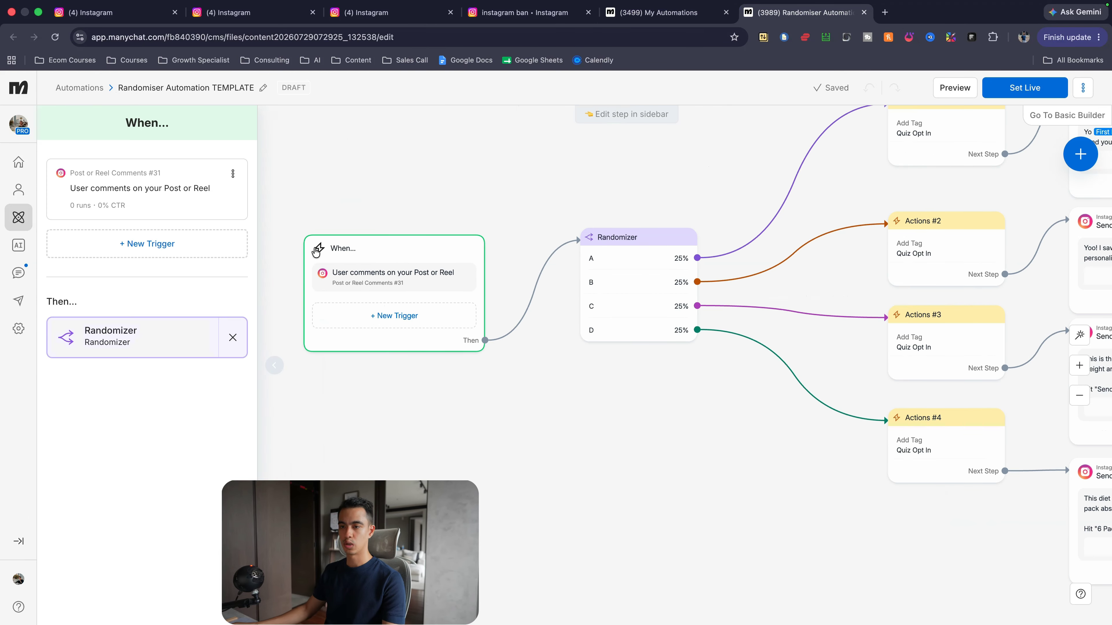
pyautogui.click(144, 213)
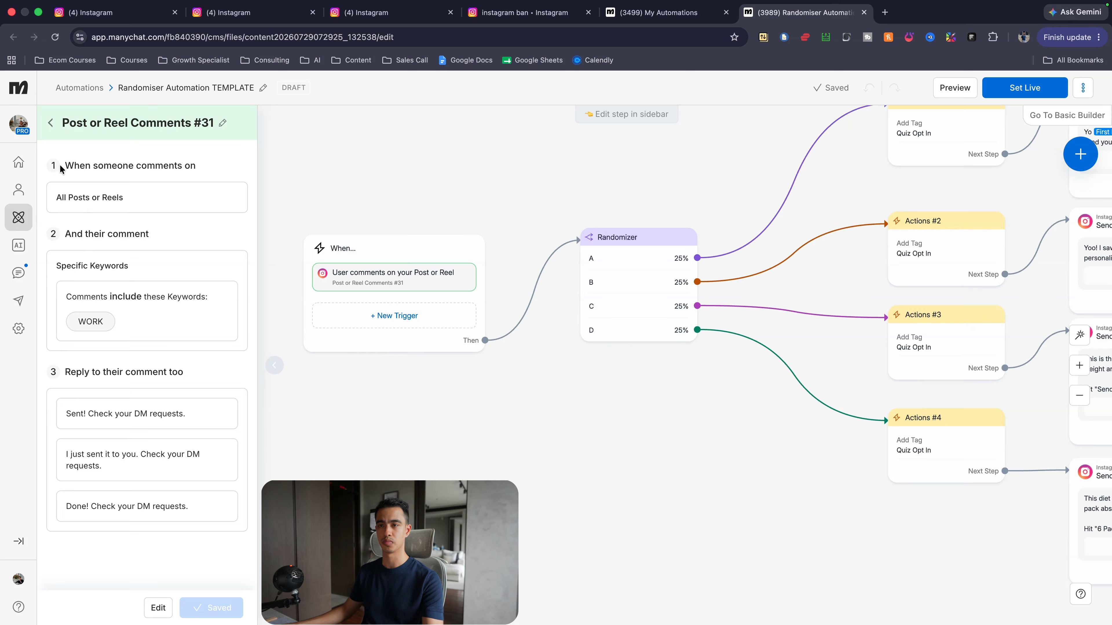
# Point out the trigger's All Posts or Reels setting and its WORK keyword
pyautogui.moveTo(54, 191); pyautogui.dragTo(169, 201)
pyautogui.moveTo(95, 338); pyautogui.dragTo(87, 314)
pyautogui.click(193, 326)
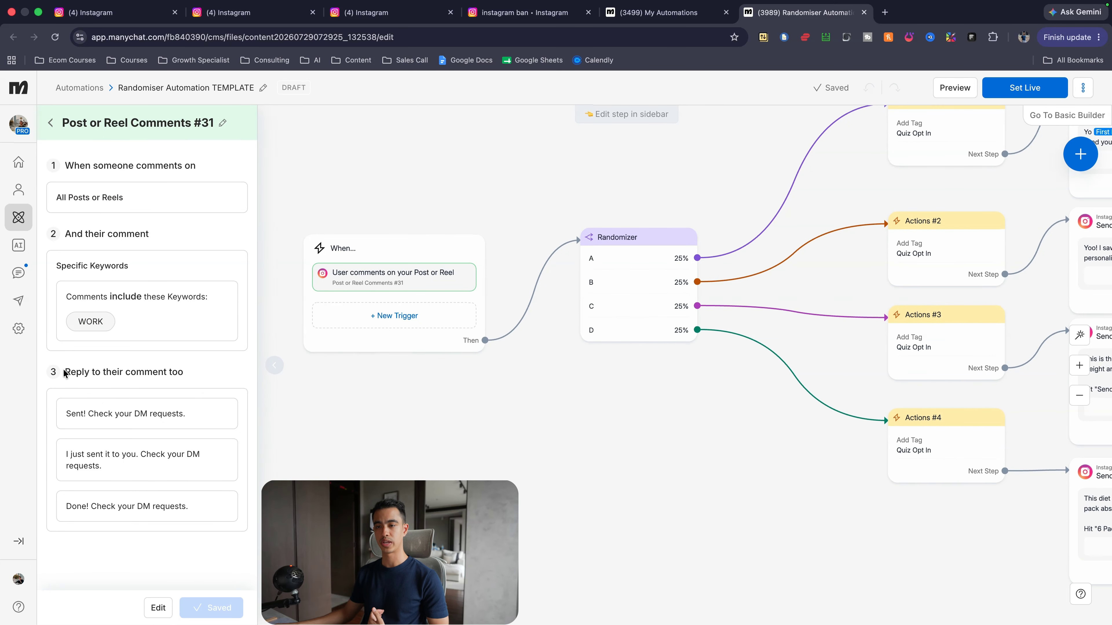
# Highlight the Reply to their comment too heading and the words "Check your DM requests." in the first reply
pyautogui.moveTo(64, 373); pyautogui.dragTo(185, 381)
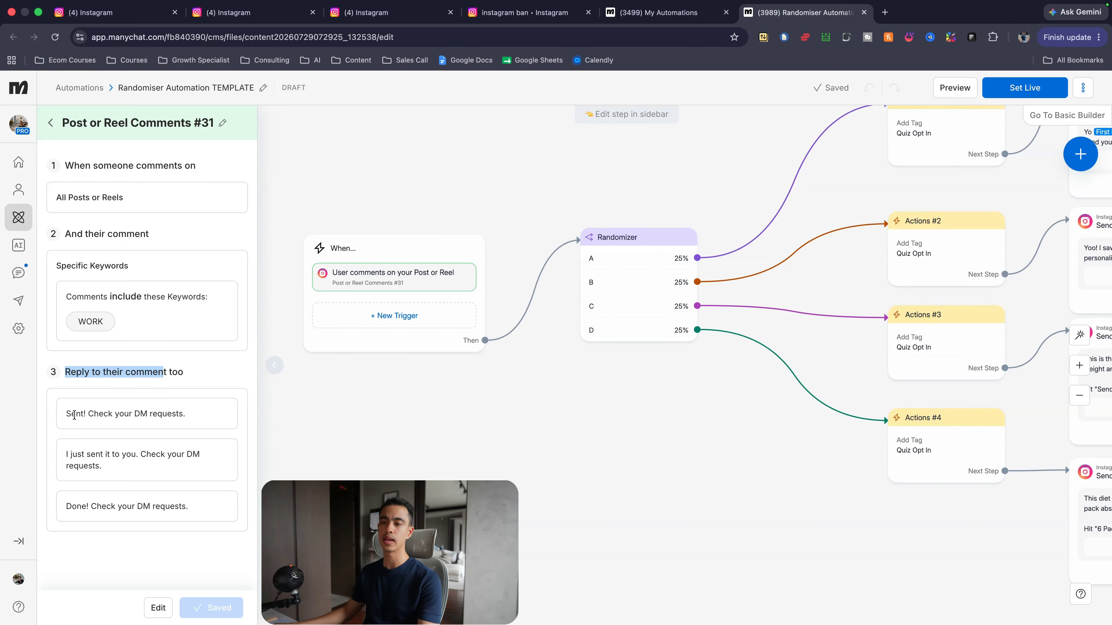
pyautogui.moveTo(89, 415); pyautogui.dragTo(208, 412)
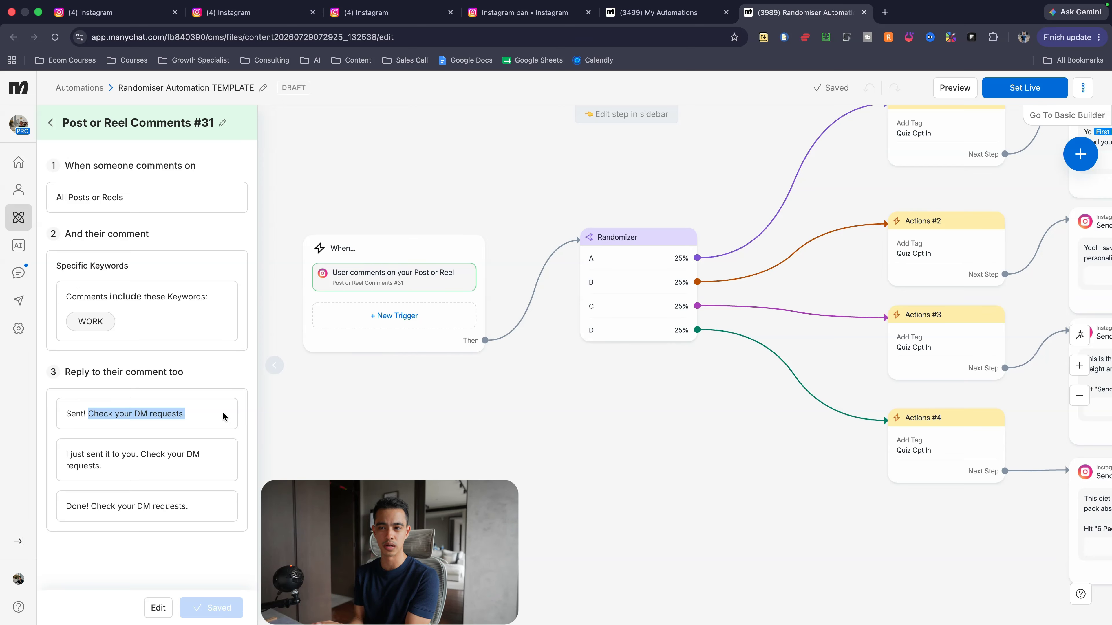
pyautogui.click(213, 409)
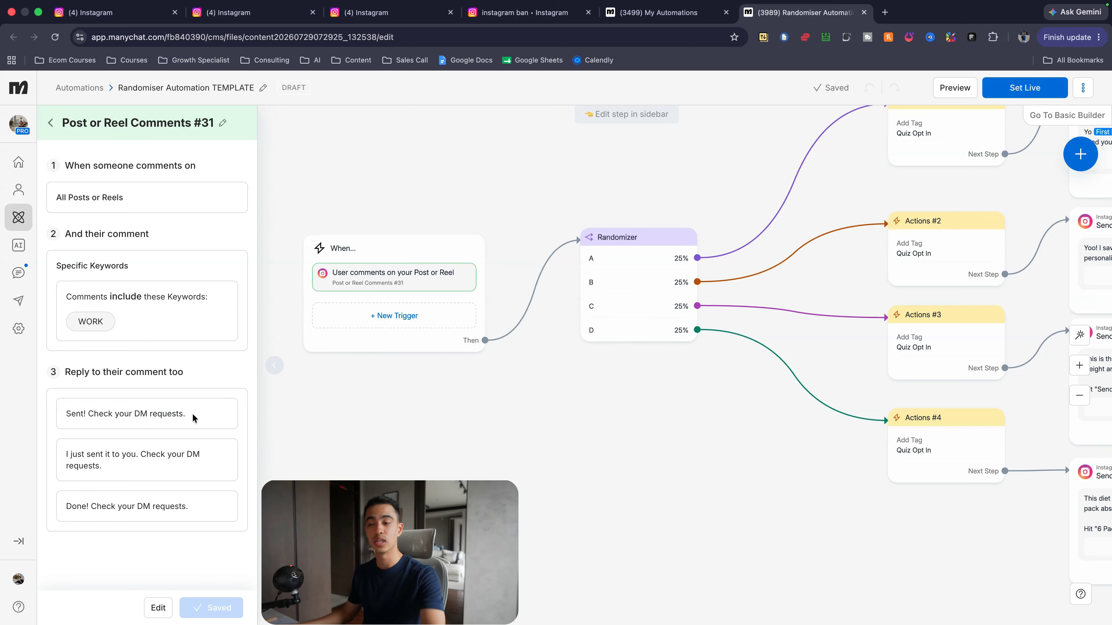
pyautogui.moveTo(192, 414); pyautogui.dragTo(88, 413)
pyautogui.click(232, 413)
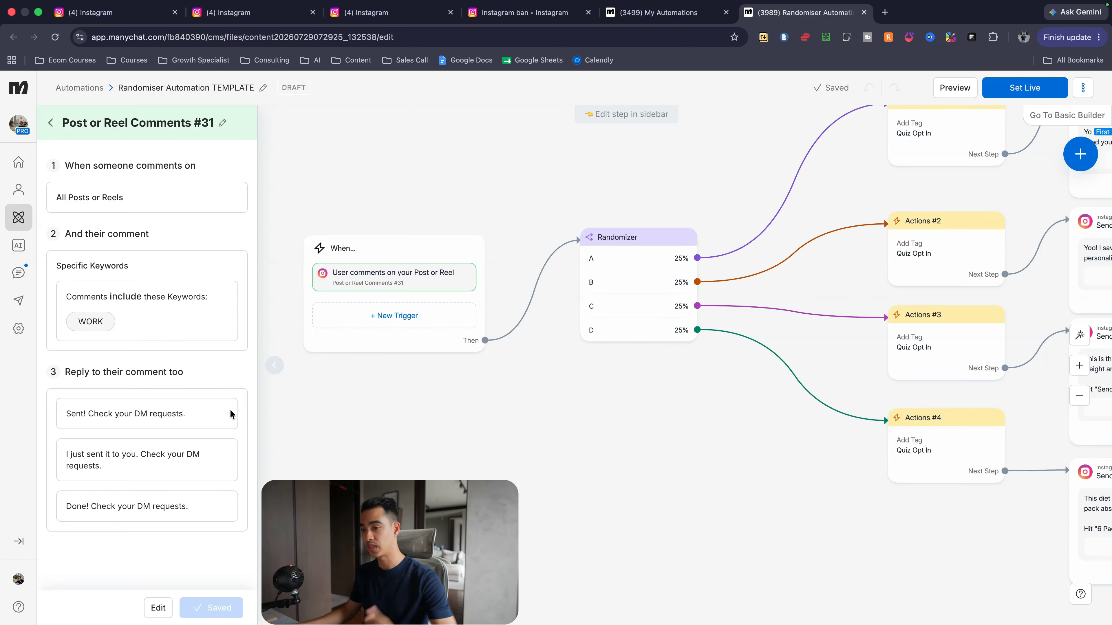
# Switch to the AI Assessment Funnel board in Miro and review the Key Metrics panel beneath the results list
pyautogui.hotkey('ctrl', 'Left')
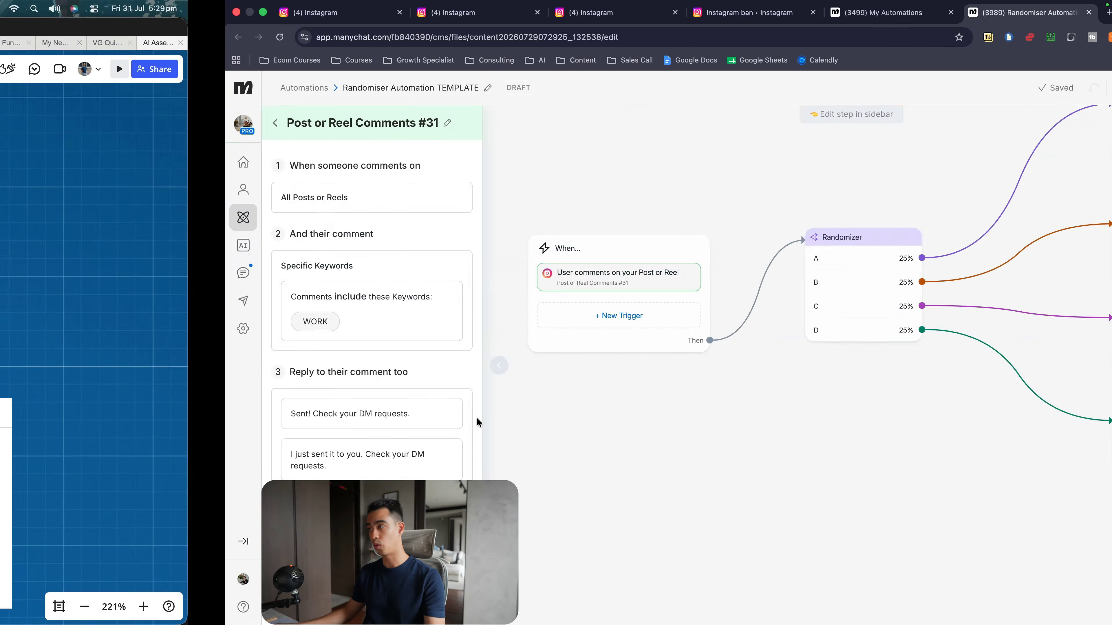
pyautogui.scroll(-3, 709, 429)
pyautogui.scroll(-2, 710, 429)
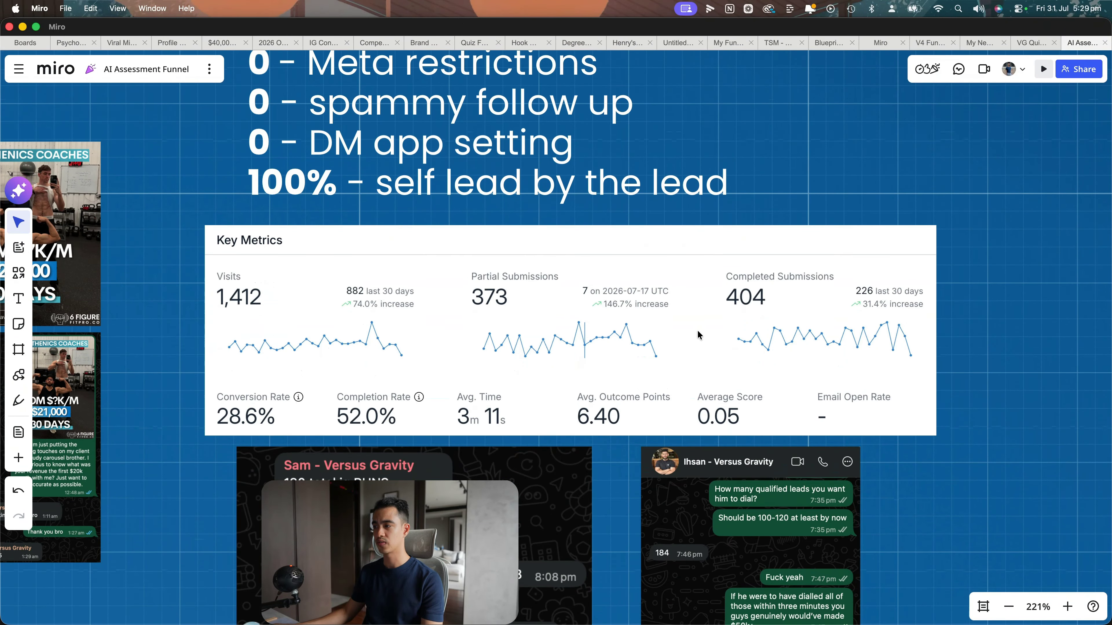
pyautogui.click(742, 312)
pyautogui.scroll(3, 517, 367)
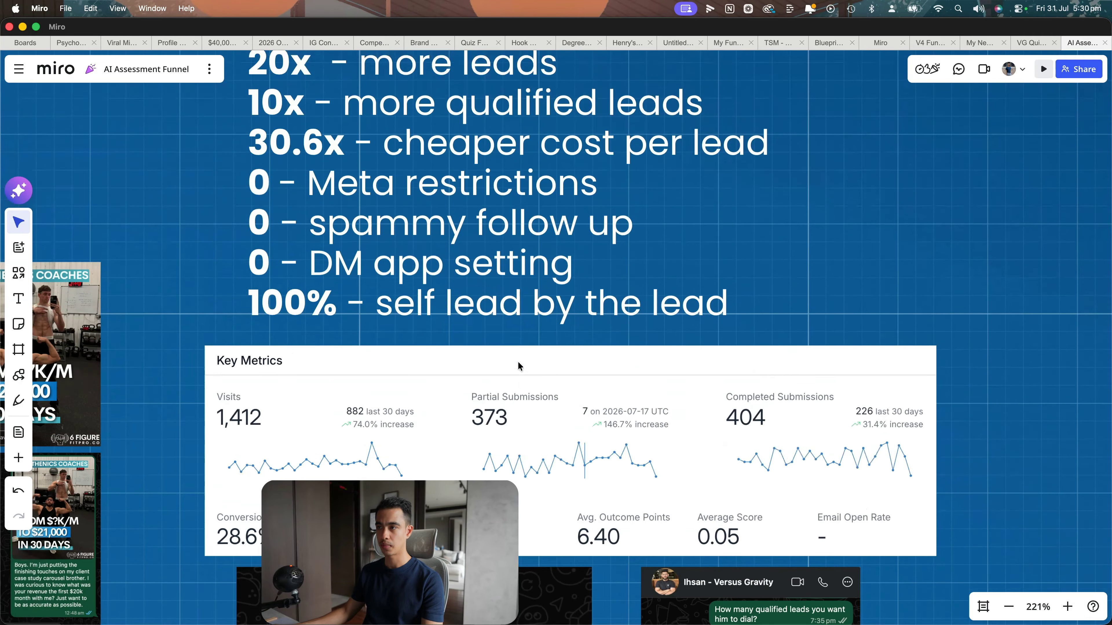
# Examine the two chat screenshots beneath the Key Metrics panel on the AI Assessment Funnel board
pyautogui.scroll(-3, 779, 281)
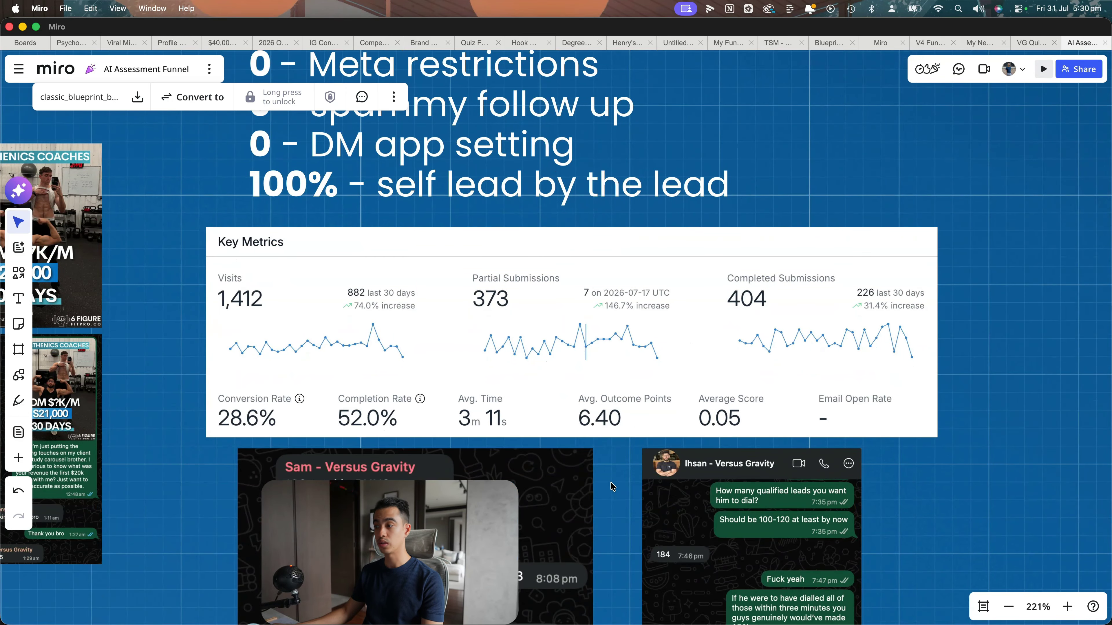
pyautogui.scroll(-5, 422, 397)
pyautogui.scroll(5, 464, 441)
pyautogui.scroll(6, 464, 441)
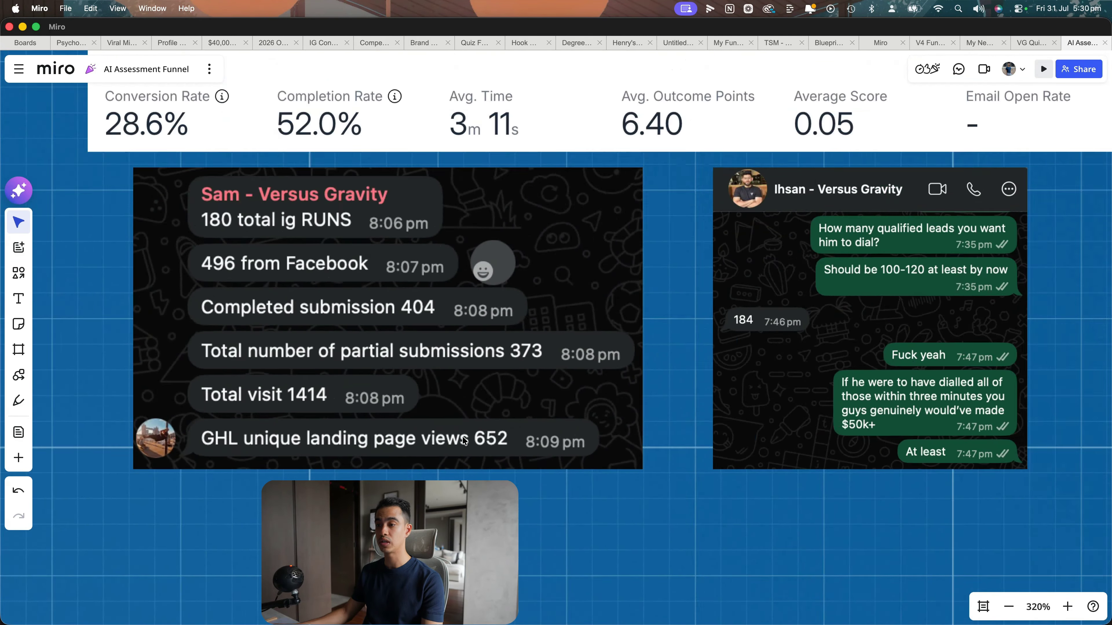
# Enlarge the Completed Submissions metric in the Key Metrics panel and point out its figures
pyautogui.scroll(3, 528, 330)
pyautogui.scroll(4, 528, 331)
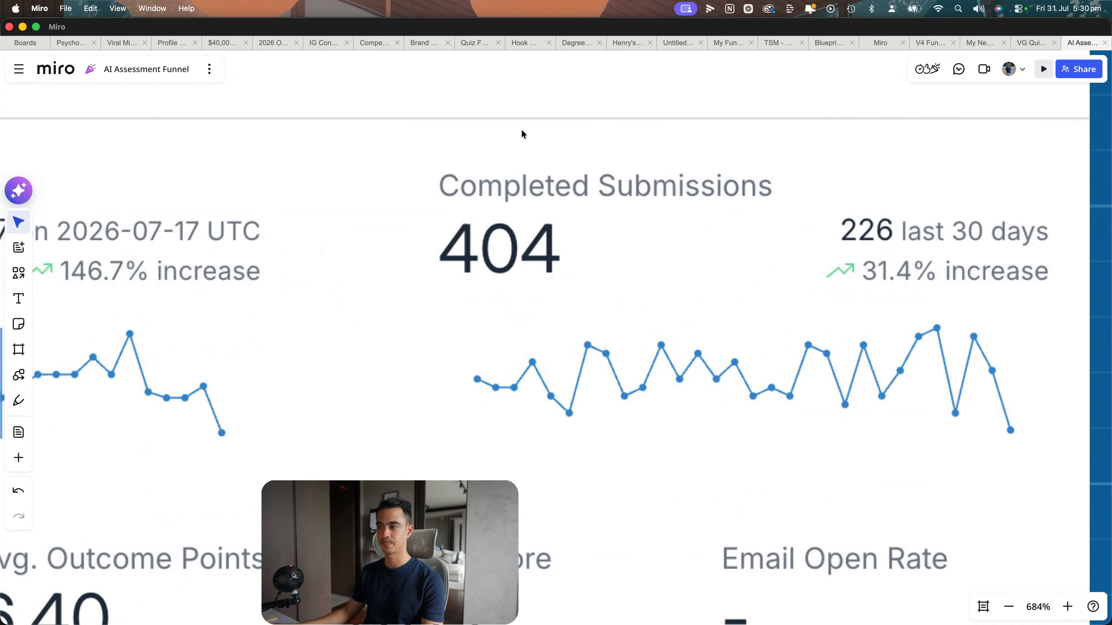
pyautogui.click(521, 132)
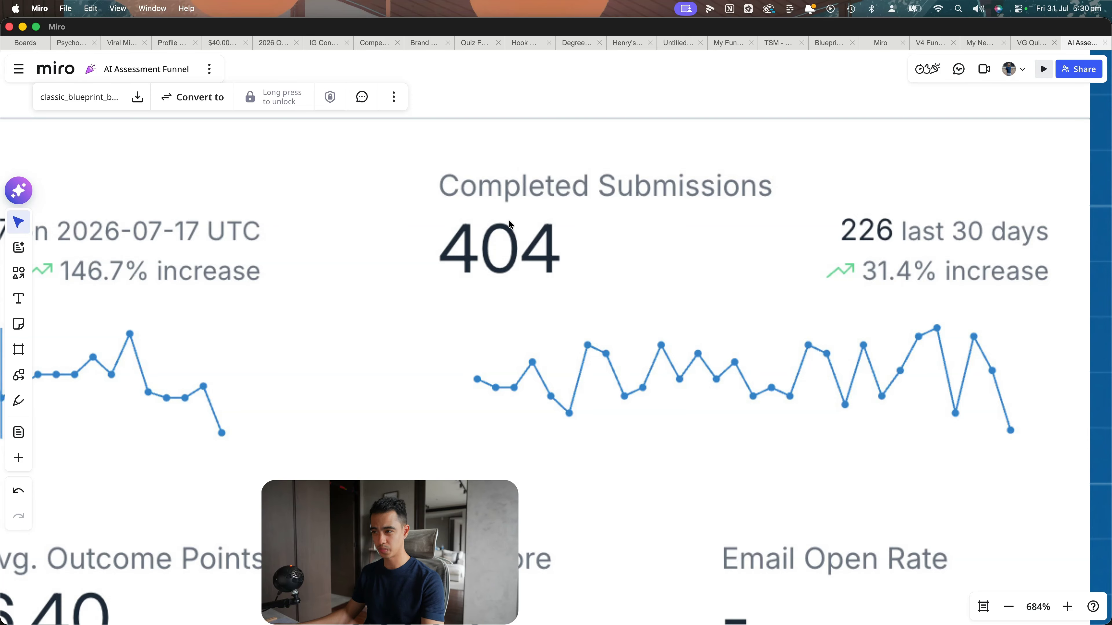
pyautogui.scroll(-4, 510, 224)
pyautogui.moveTo(925, 273); pyautogui.dragTo(425, 167)
pyautogui.press('Escape')
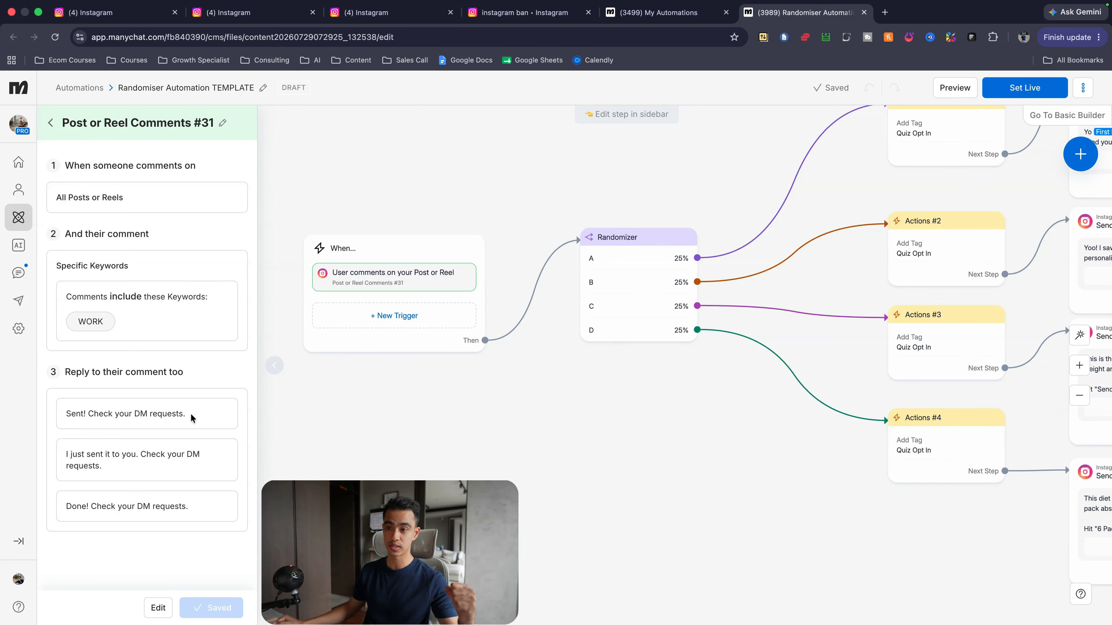
# Switch back to Manychat and highlight "DM requests." in the first comment reply, followed by all three reply texts
pyautogui.moveTo(203, 419); pyautogui.dragTo(88, 416)
pyautogui.click(198, 416)
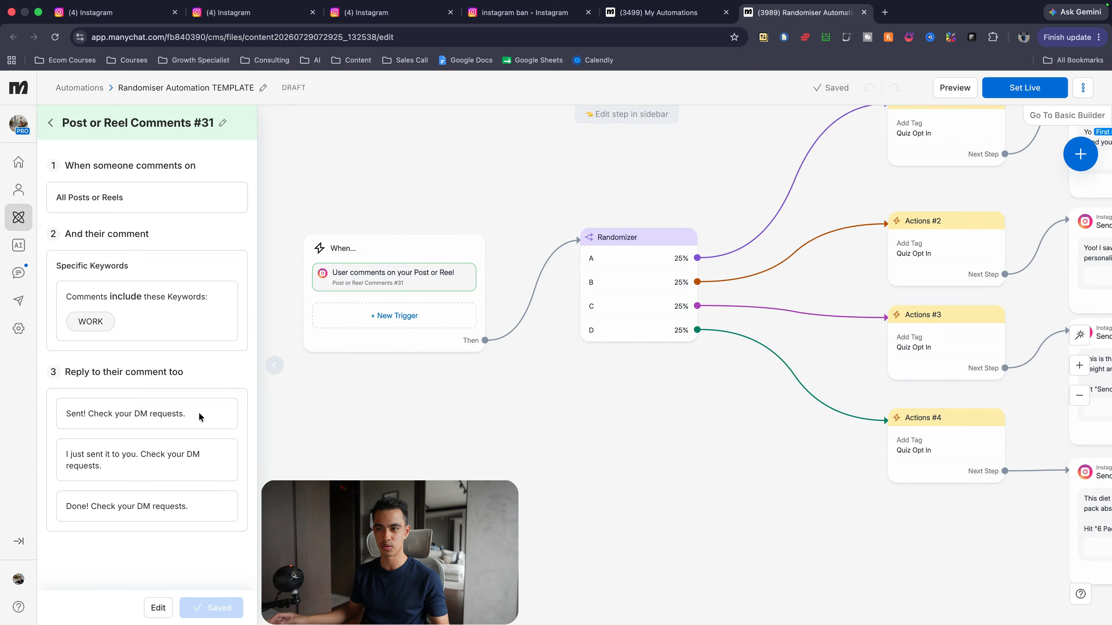
pyautogui.moveTo(186, 414); pyautogui.dragTo(134, 415)
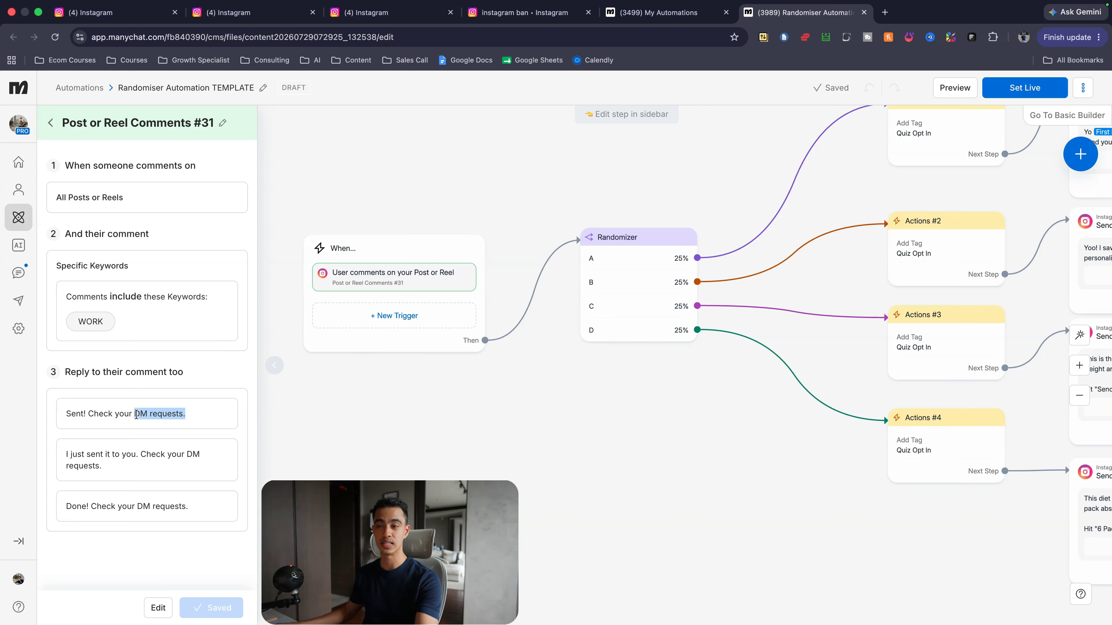
pyautogui.click(210, 411)
pyautogui.moveTo(210, 497); pyautogui.dragTo(65, 414)
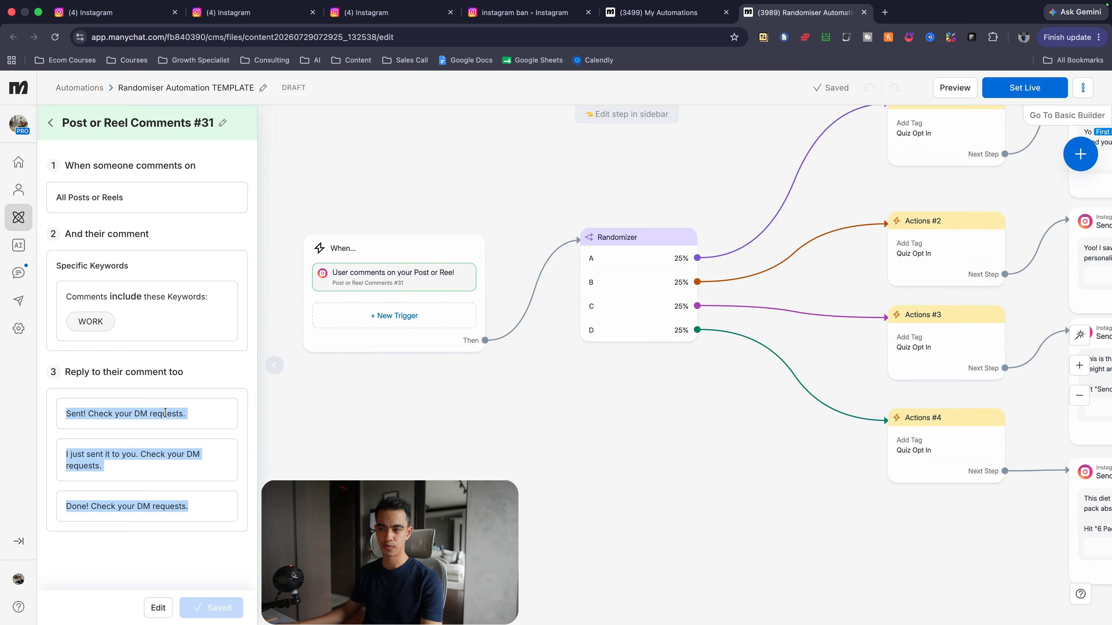
# Open the Randomizer step's settings to show how the traffic is split across its four paths
pyautogui.click(643, 368)
pyautogui.hscroll(3, 651, 399)
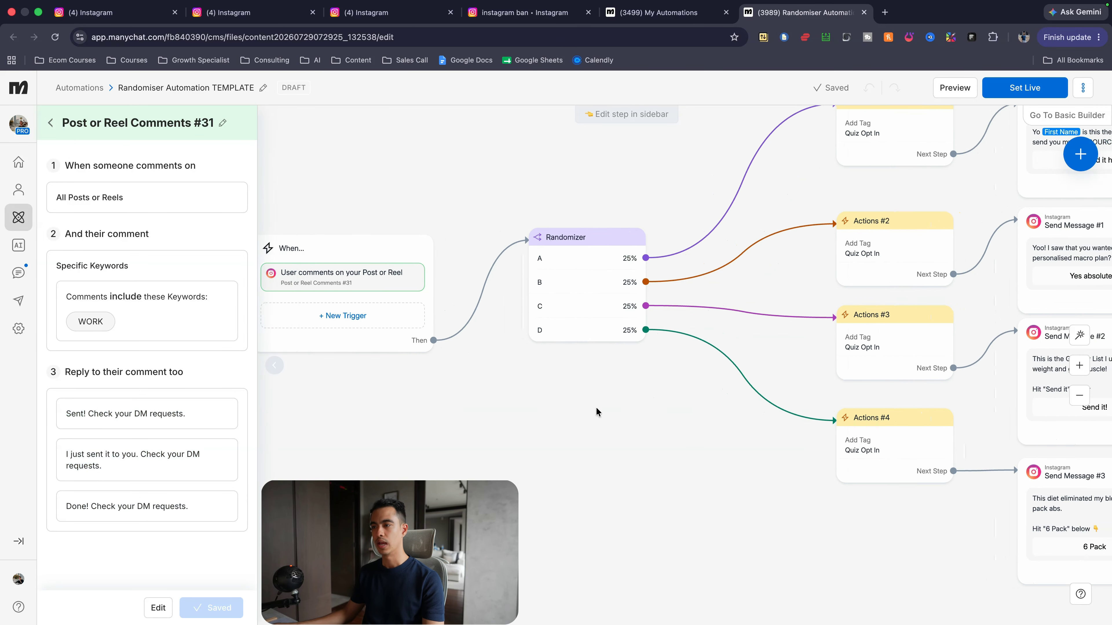
pyautogui.click(597, 234)
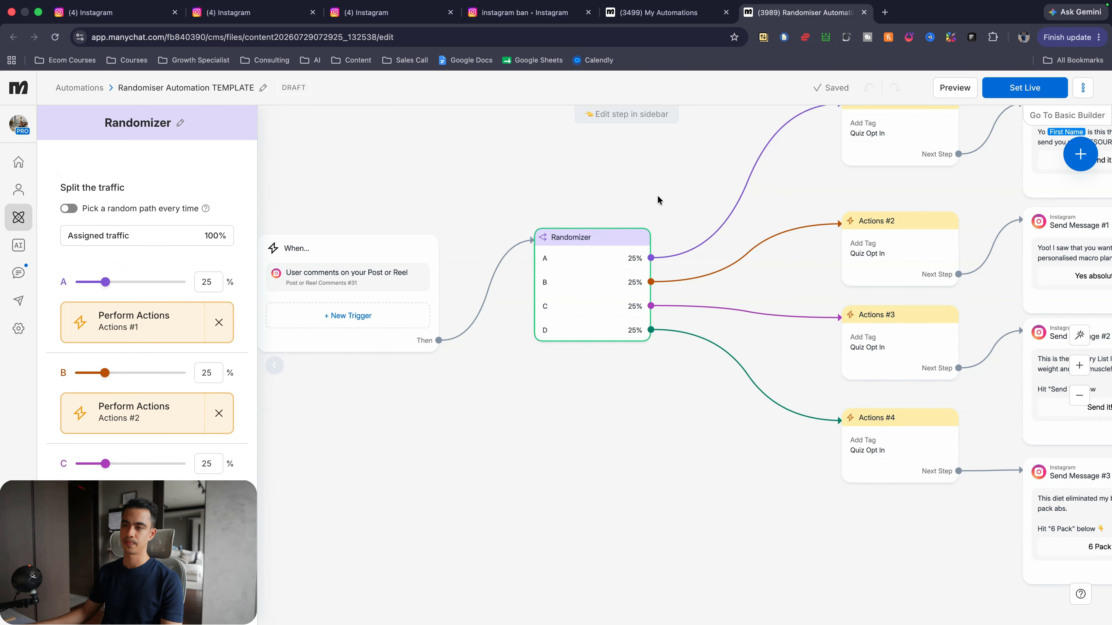
# Follow the Randomizer's branches and point out the Quiz Opt In tag steps, Actions #1 to Actions #4
pyautogui.hscroll(8, 553, 283)
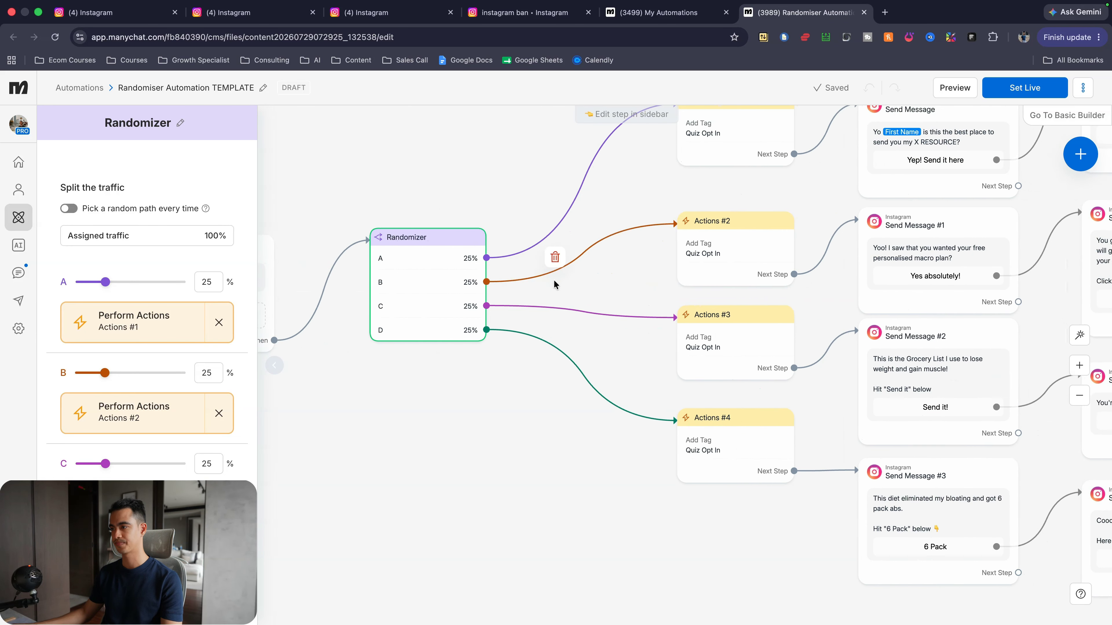
pyautogui.hscroll(12, 488, 320)
pyautogui.scroll(8, 488, 320)
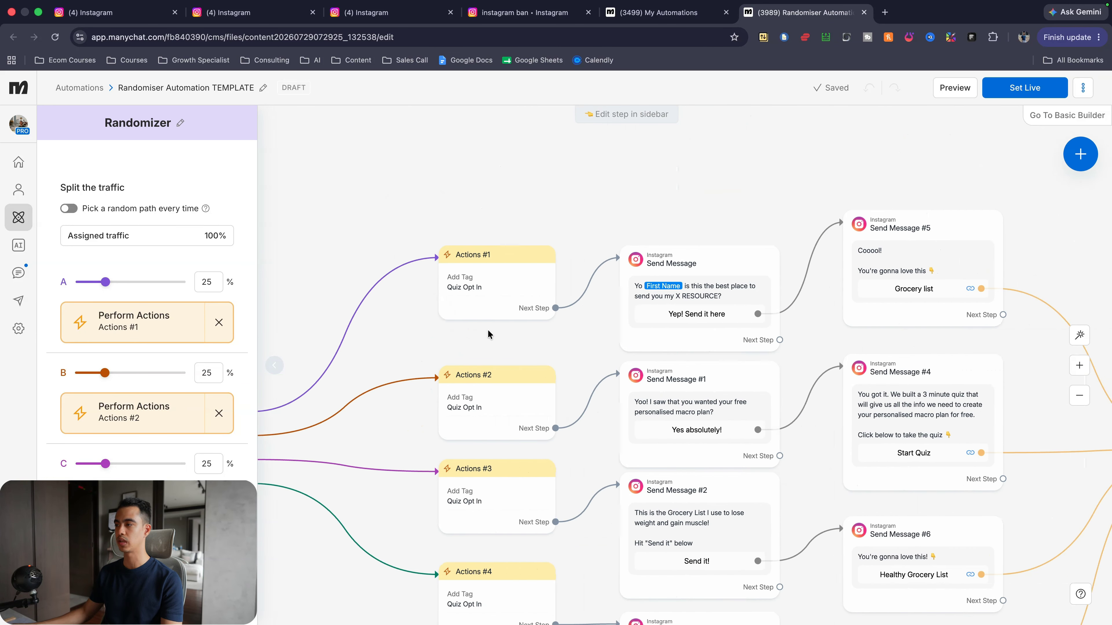
pyautogui.hscroll(6, 487, 329)
pyautogui.scroll(-2, 487, 329)
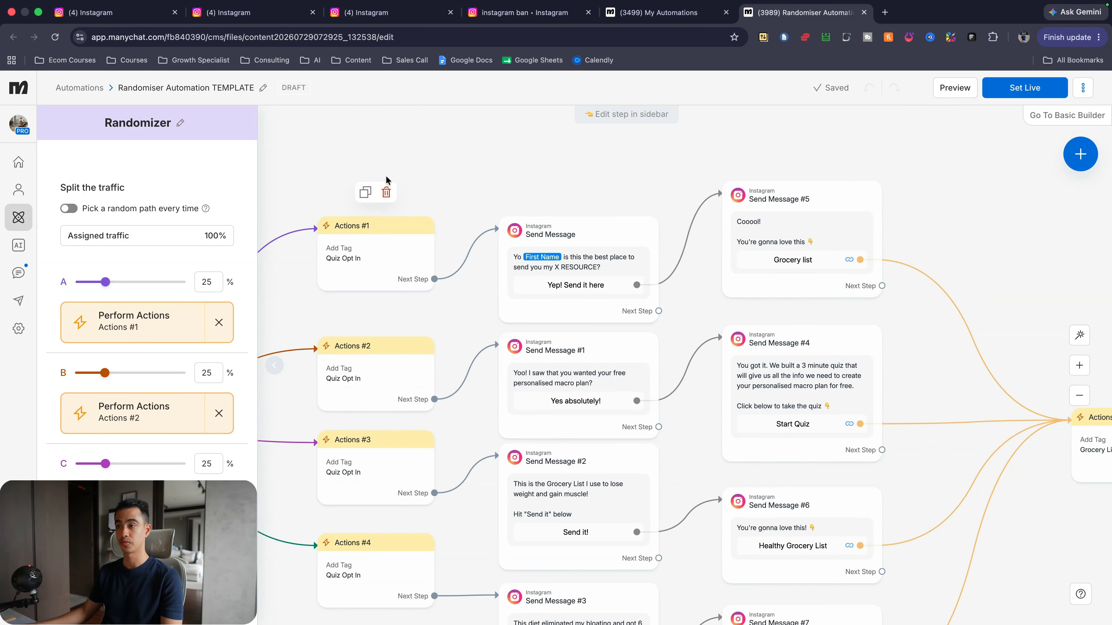
pyautogui.hscroll(-4, 484, 219)
pyautogui.scroll(-2, 484, 219)
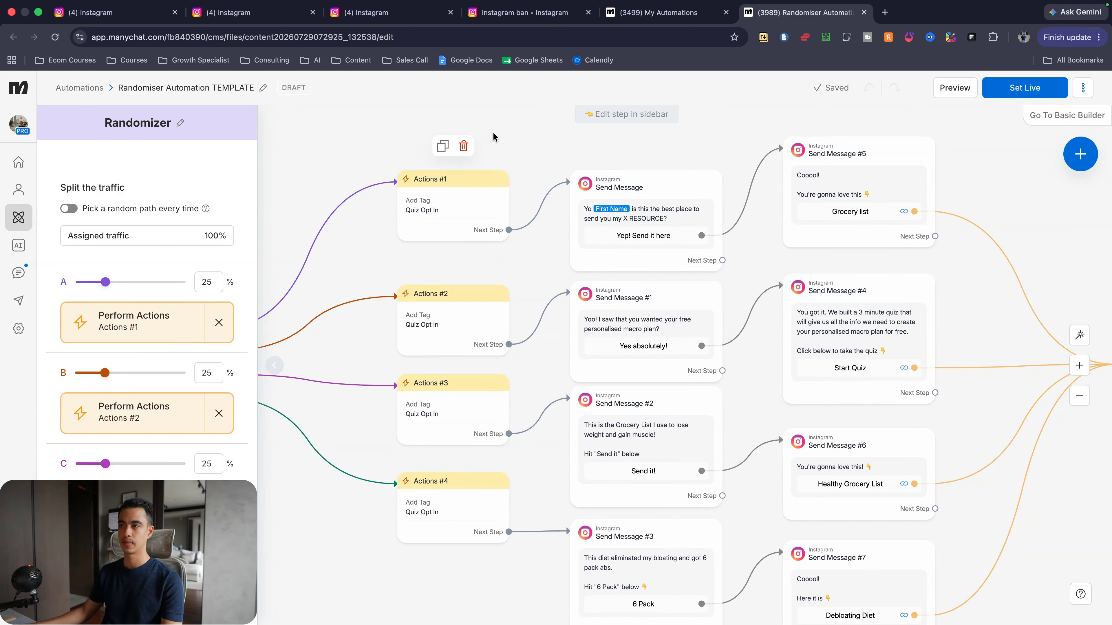
pyautogui.click(493, 137)
pyautogui.moveTo(466, 142); pyautogui.dragTo(417, 491)
pyautogui.click(488, 506)
pyautogui.hscroll(5, 479, 403)
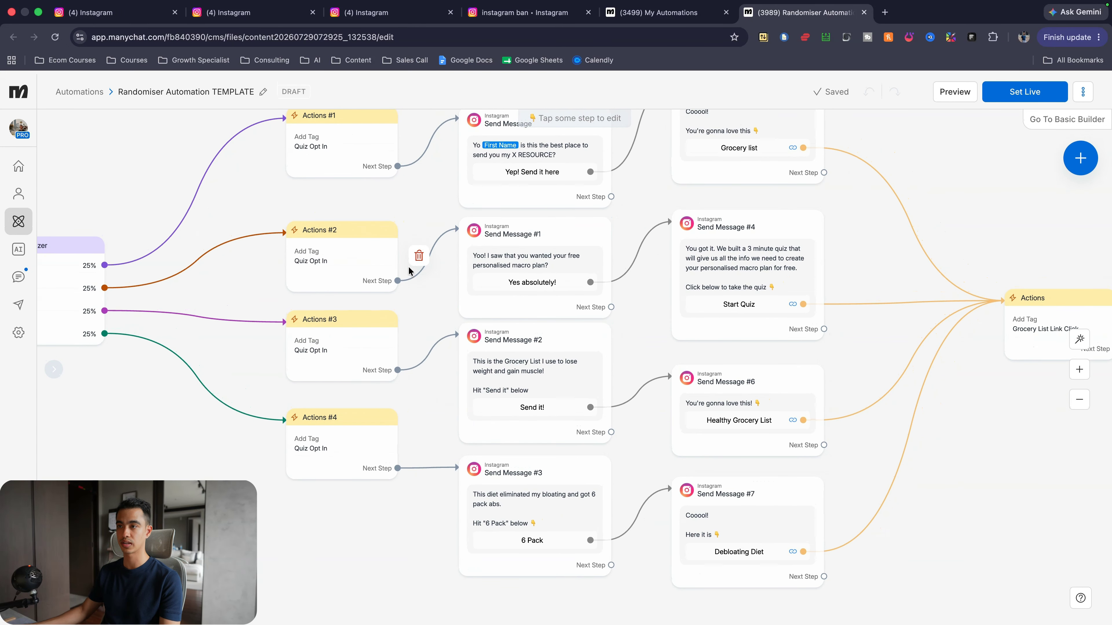
# Open Send Message, Send Message #2 and Send Message #3 in turn to review the opening message variations
pyautogui.scroll(4, 488, 252)
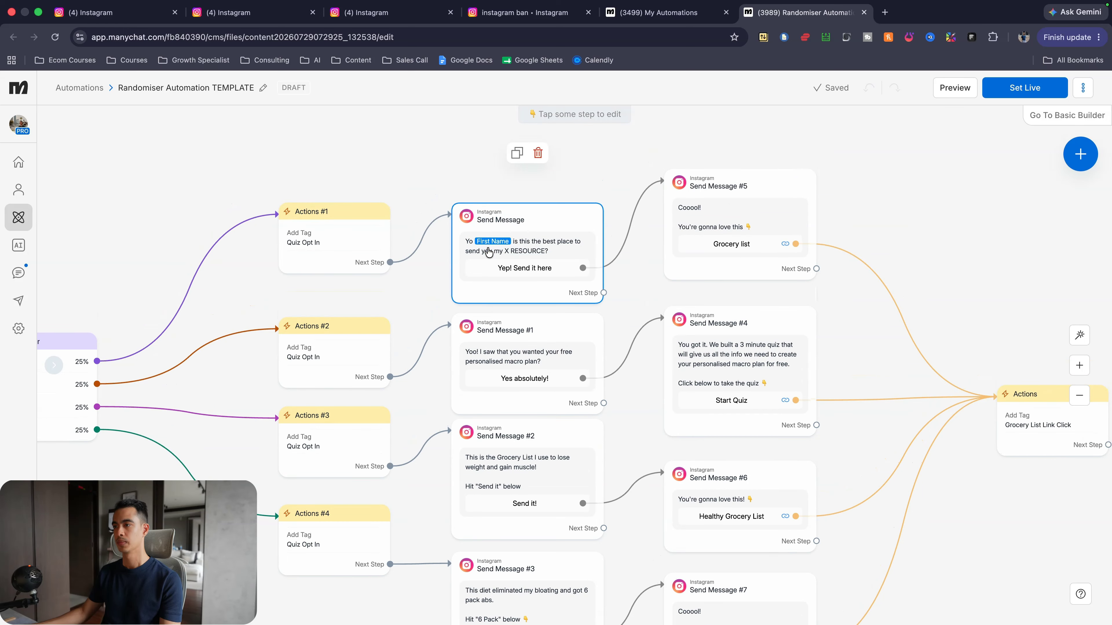
pyautogui.click(530, 255)
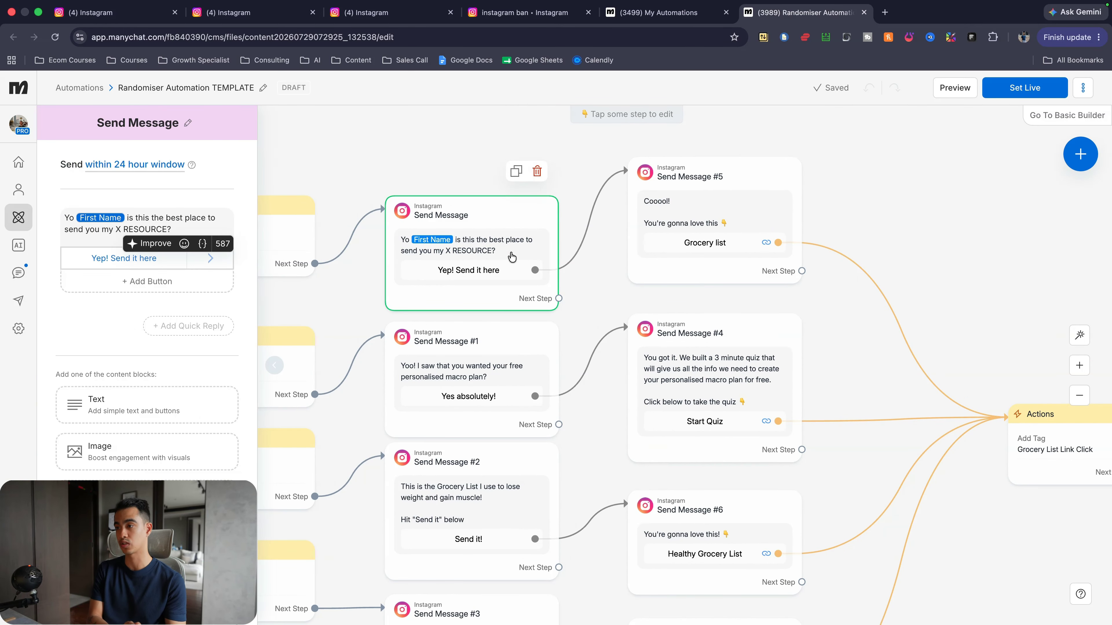
pyautogui.scroll(-3, 515, 317)
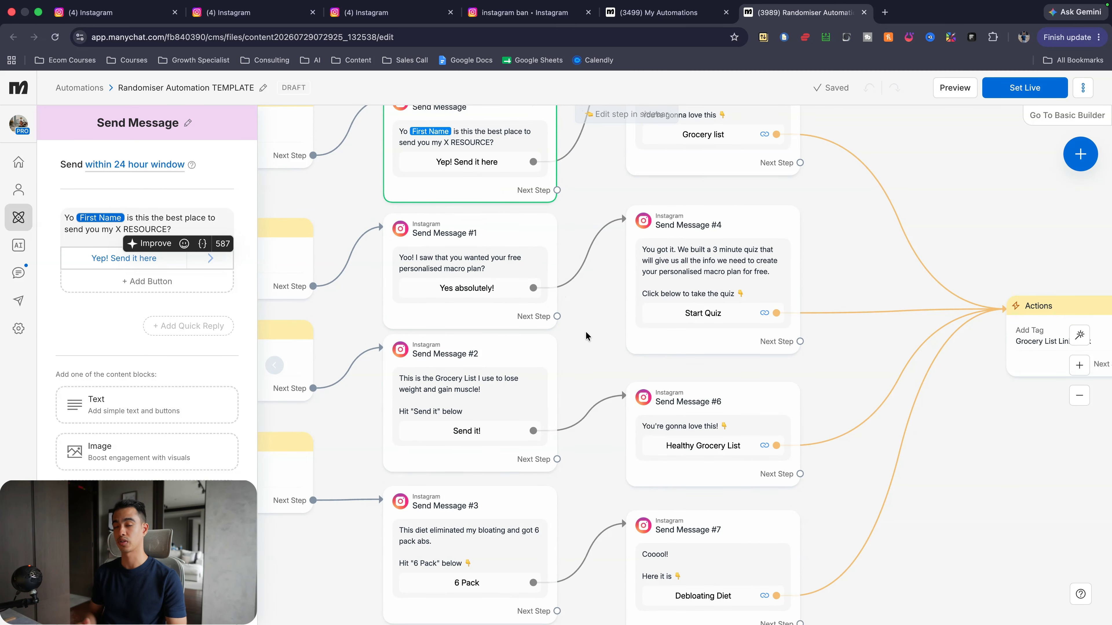
pyautogui.scroll(-2, 586, 333)
pyautogui.click(545, 351)
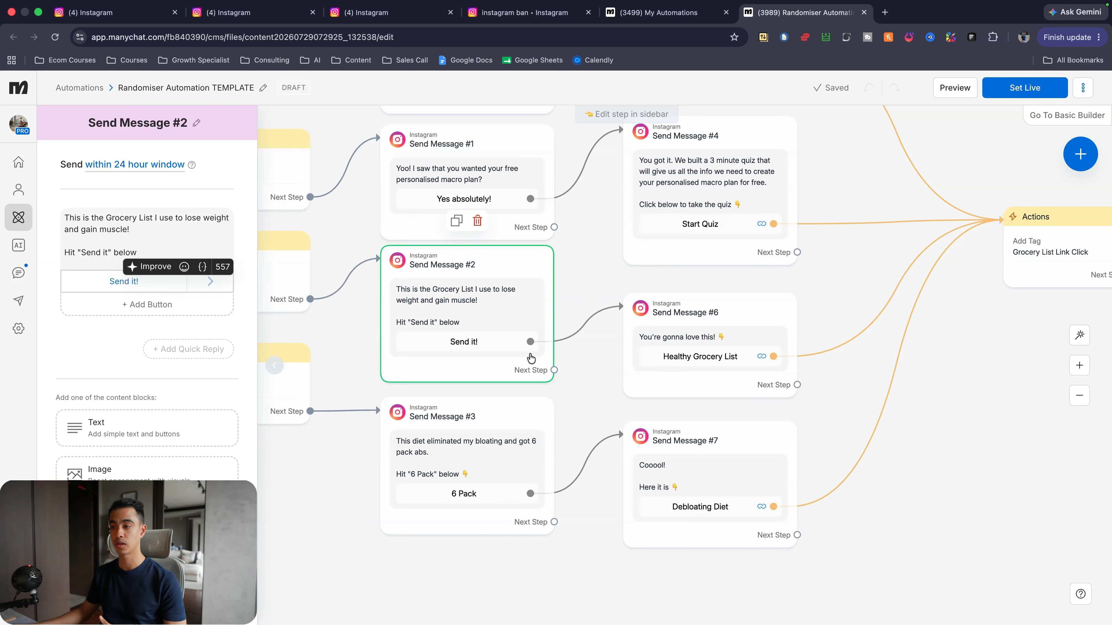
pyautogui.scroll(-2, 502, 351)
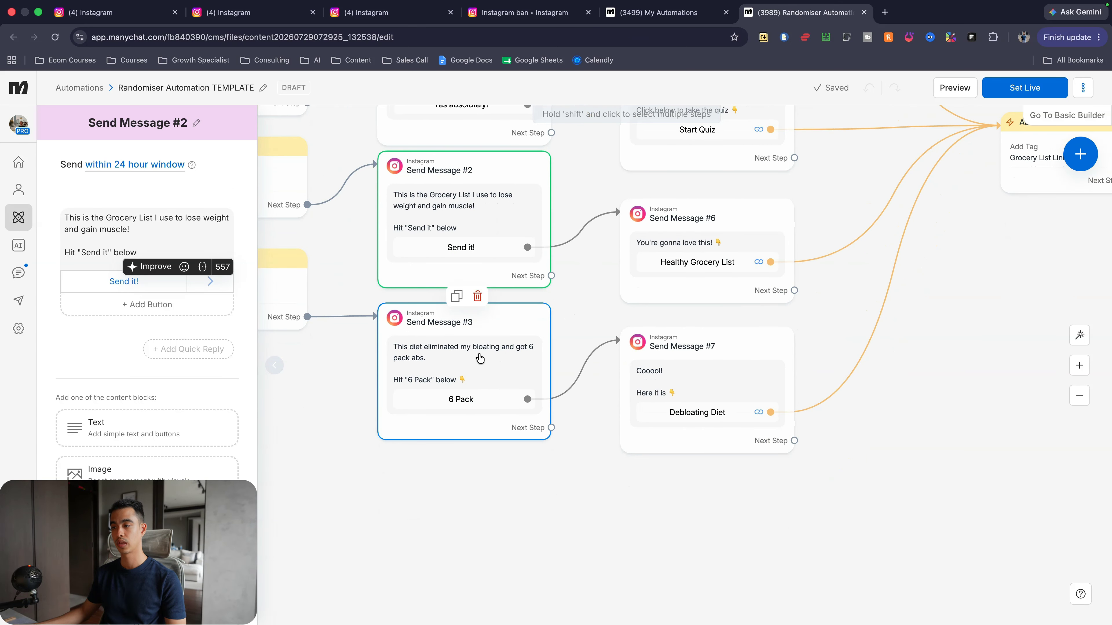
pyautogui.click(480, 358)
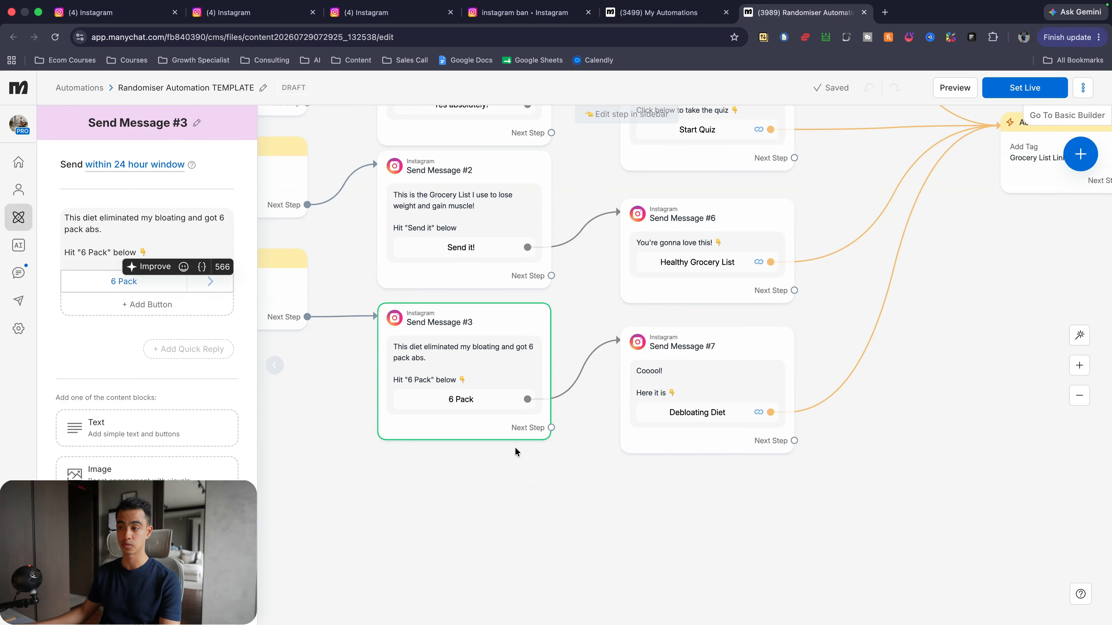
# Review the follow-up messages that come after the opening ones and open Send Message #4
pyautogui.scroll(3, 513, 452)
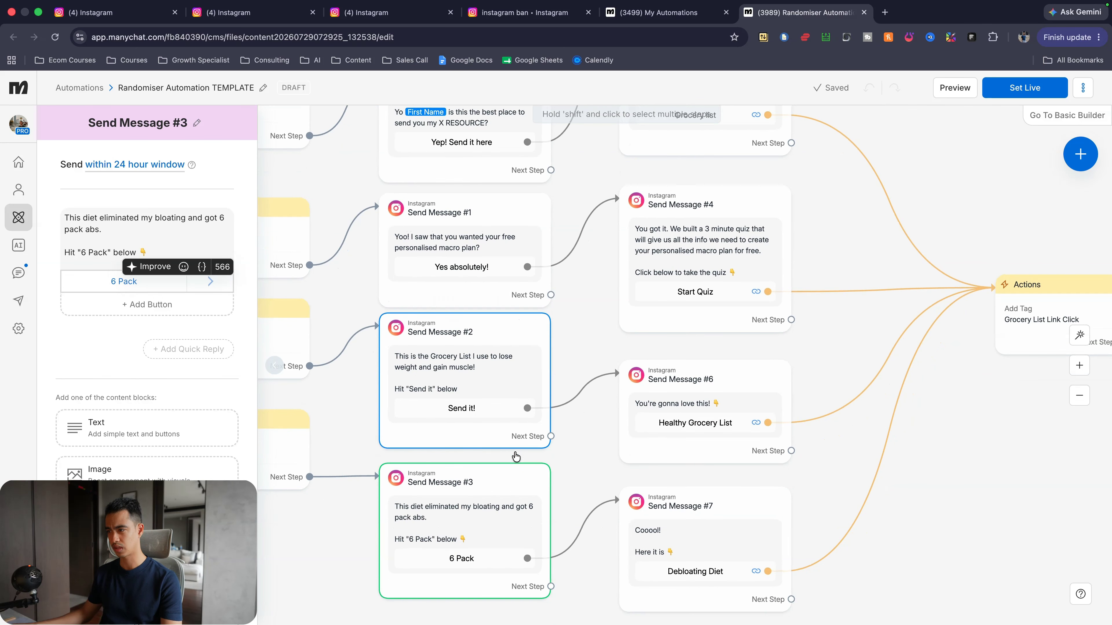
pyautogui.scroll(-2, 514, 451)
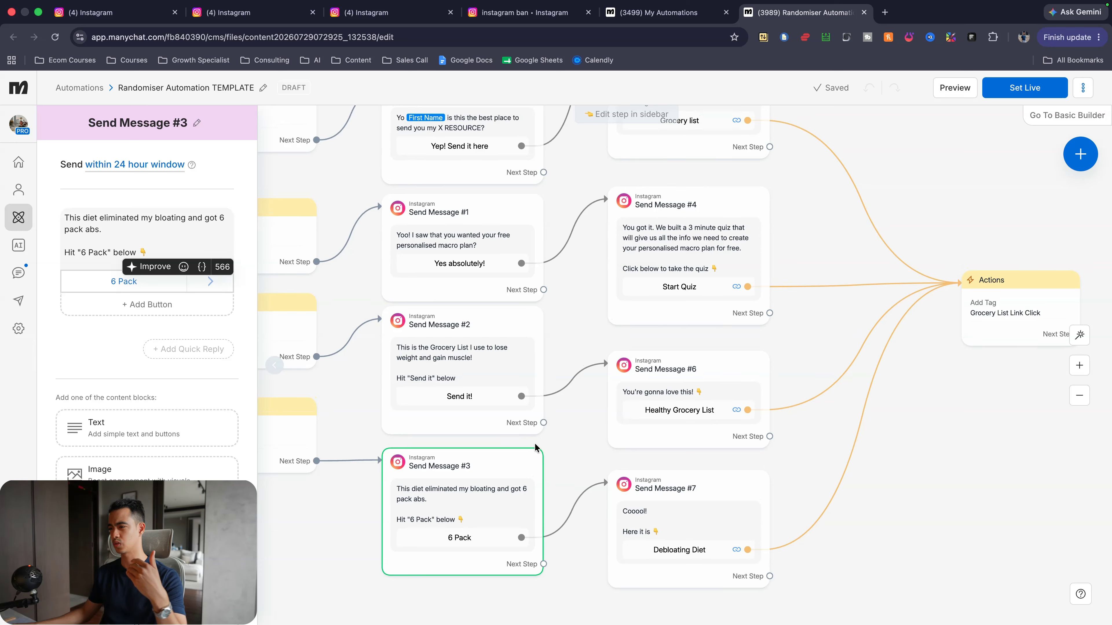
pyautogui.scroll(3, 524, 352)
pyautogui.hscroll(3, 834, 328)
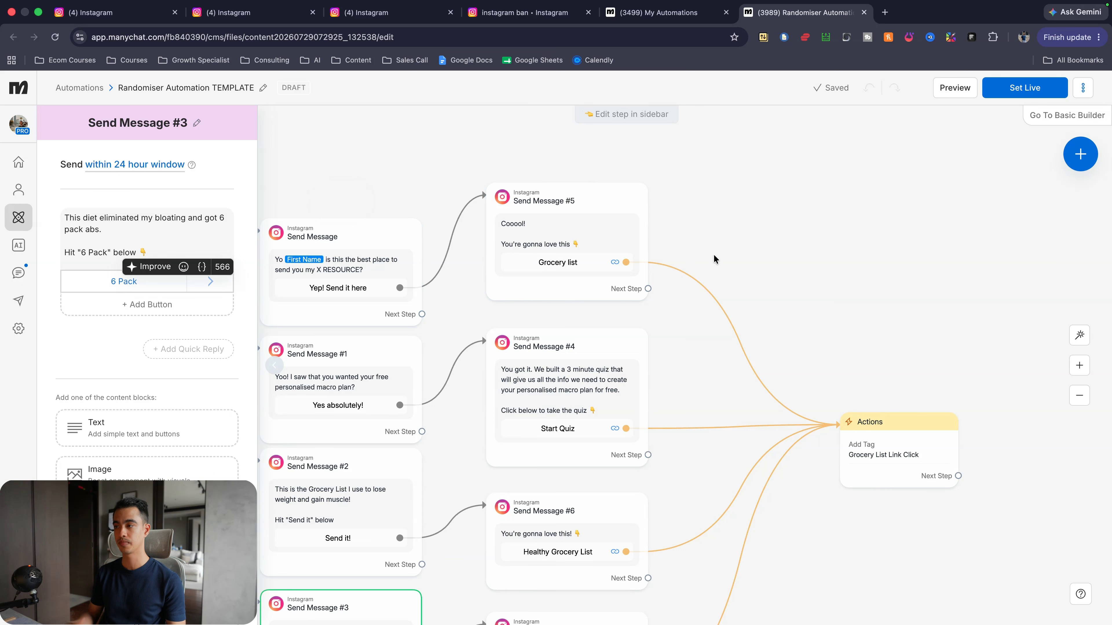
pyautogui.scroll(2, 569, 258)
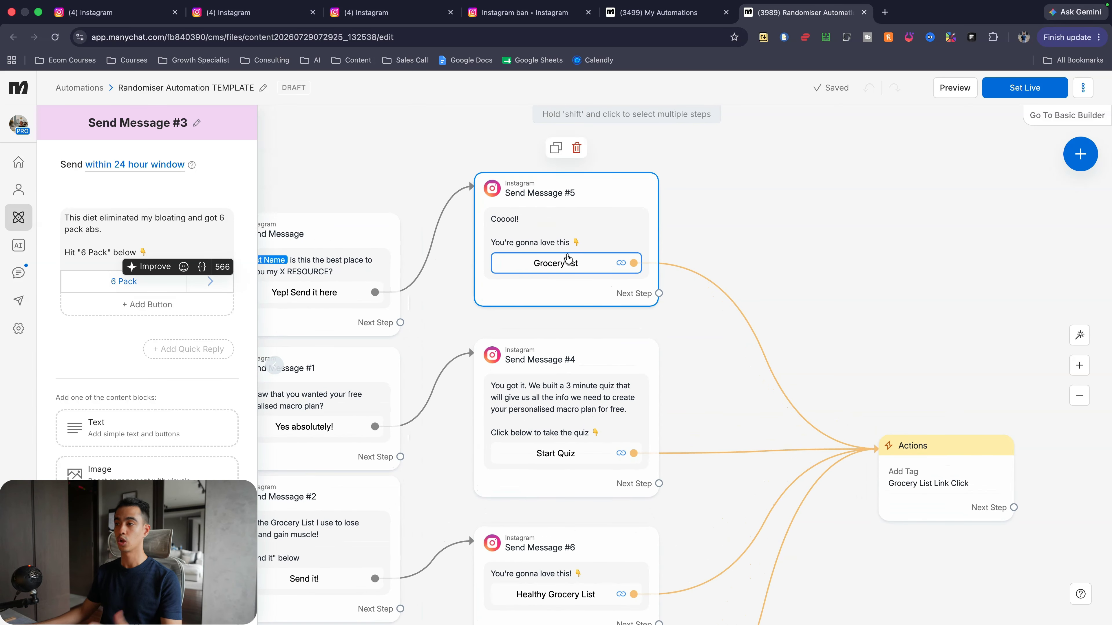
pyautogui.scroll(-3, 585, 261)
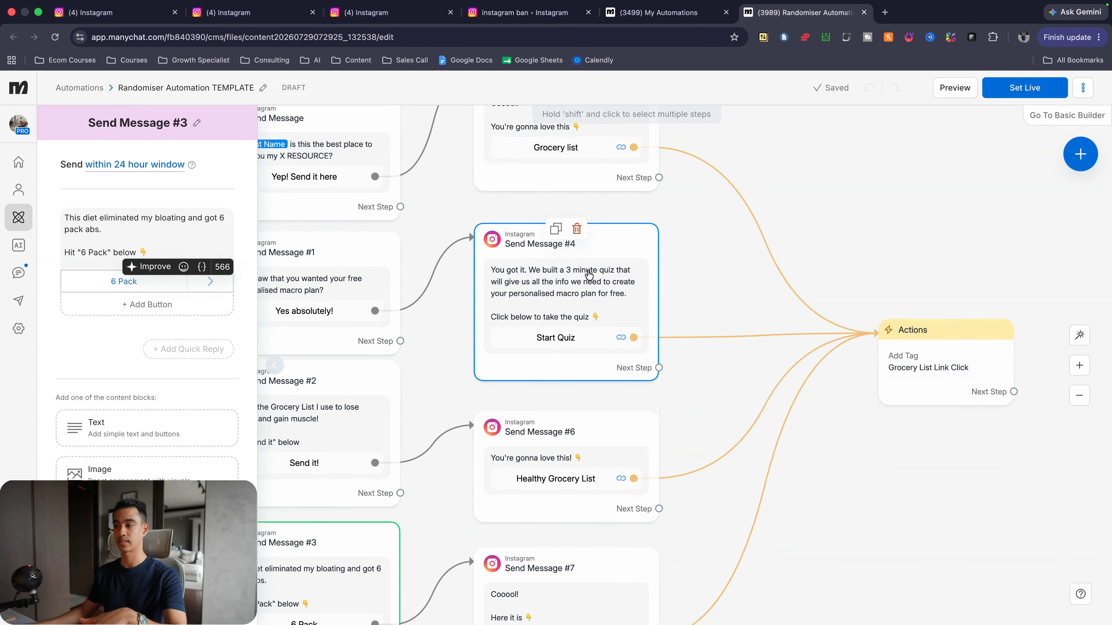
pyautogui.scroll(-2, 589, 274)
pyautogui.click(586, 236)
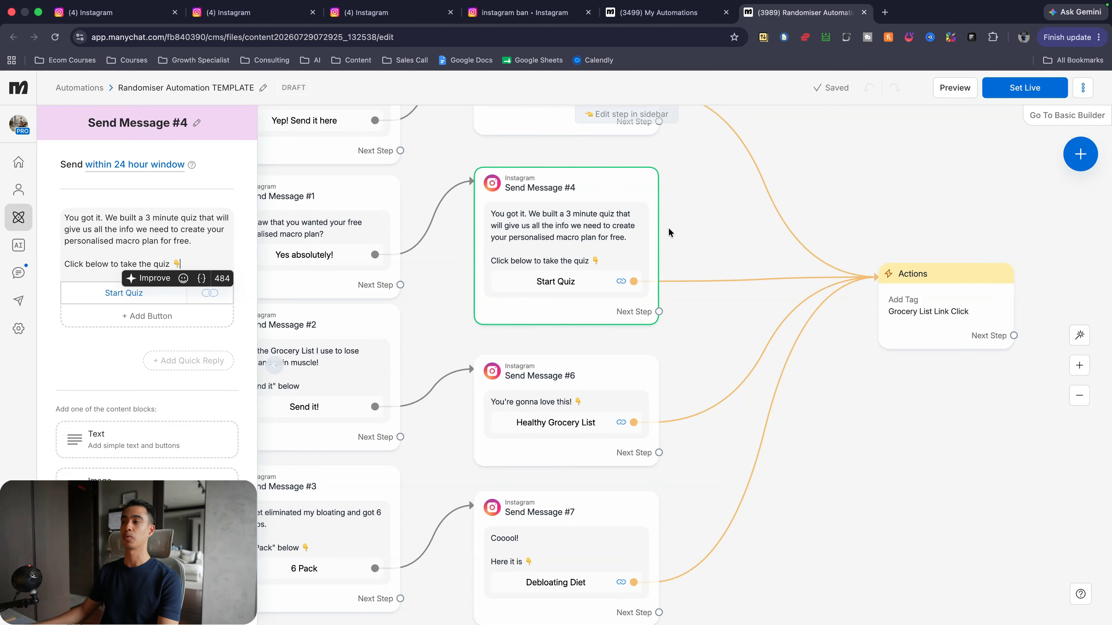
# Open the Start Quiz button's settings in Send Message #4 to view its website link and close them unchanged
pyautogui.scroll(-2, 683, 231)
pyautogui.click(580, 226)
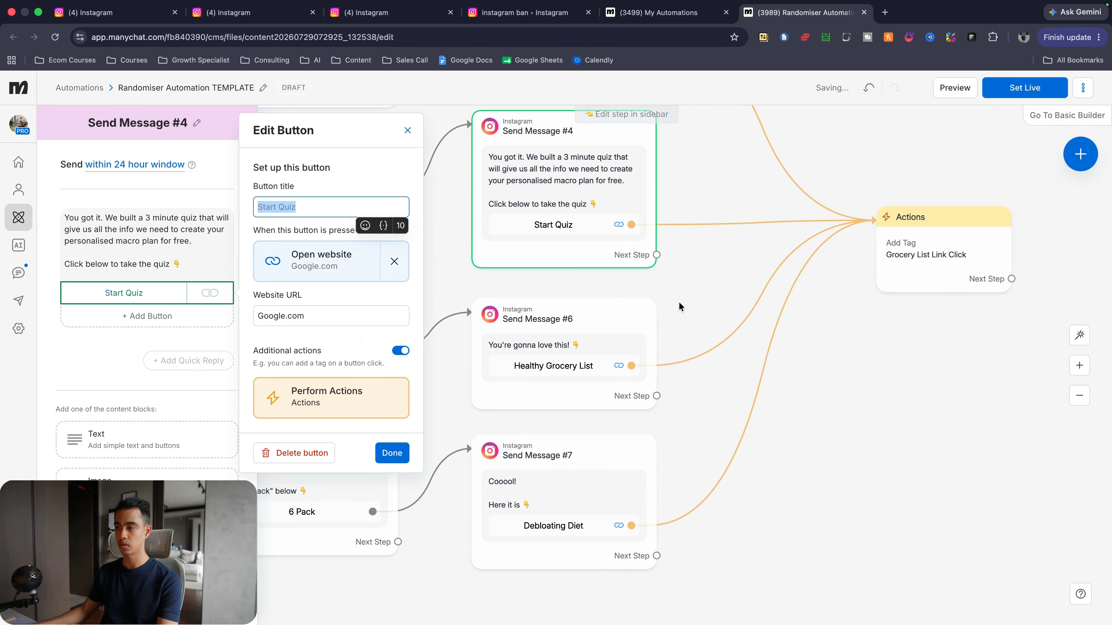
pyautogui.click(681, 303)
# Point out the final Actions step that adds the Grocery List Link Click tag
pyautogui.scroll(-4, 588, 307)
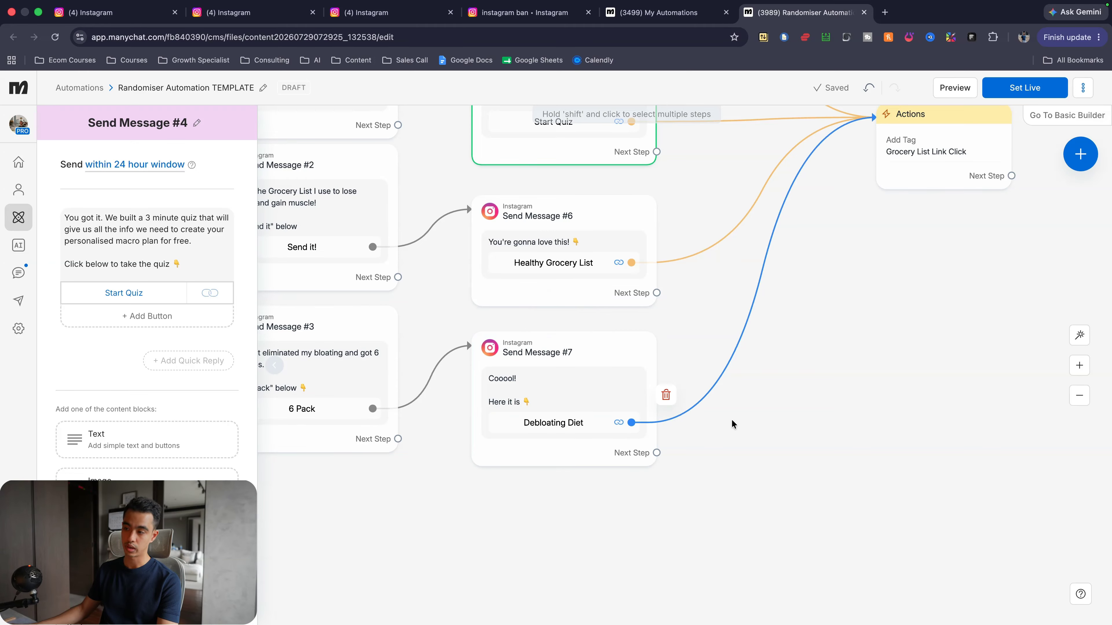
pyautogui.scroll(-3, 793, 432)
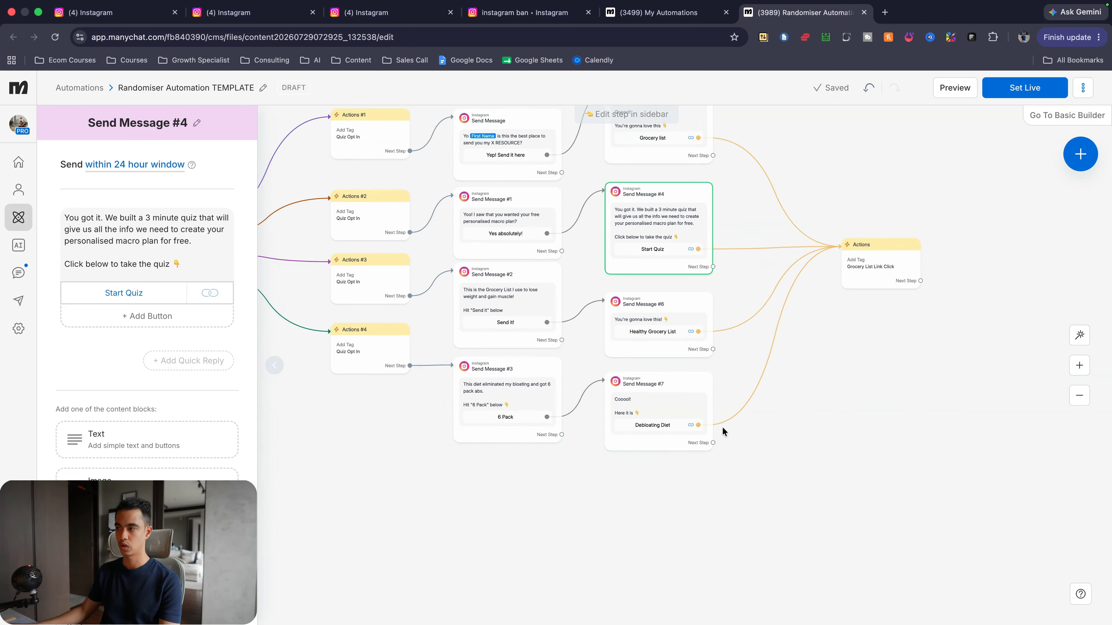
pyautogui.scroll(-5, 722, 426)
pyautogui.scroll(5, 685, 373)
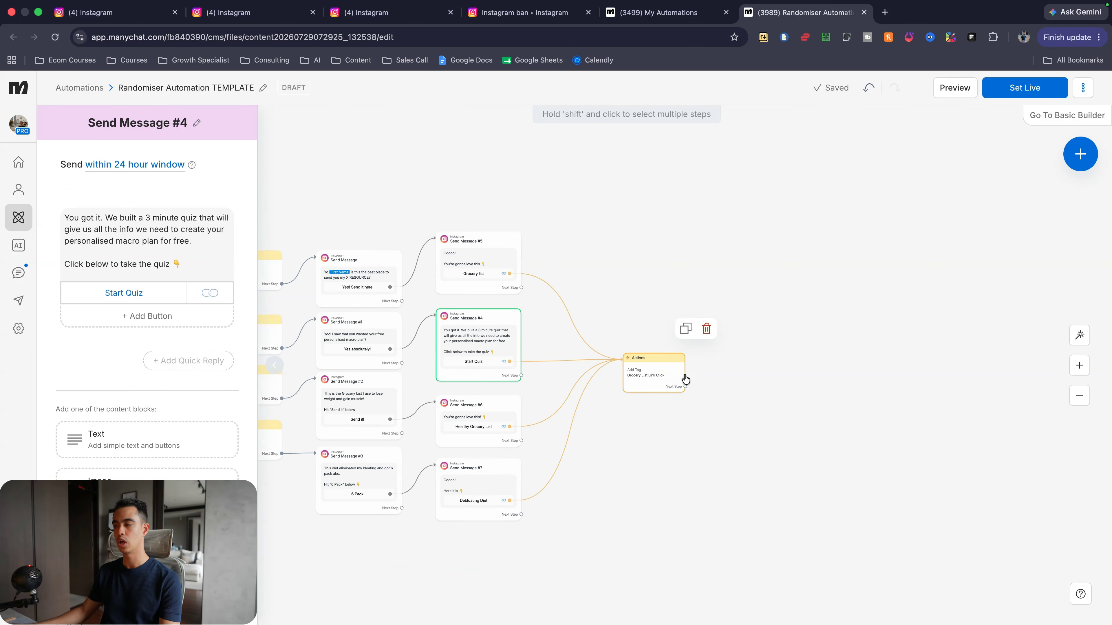
pyautogui.scroll(-1, 720, 376)
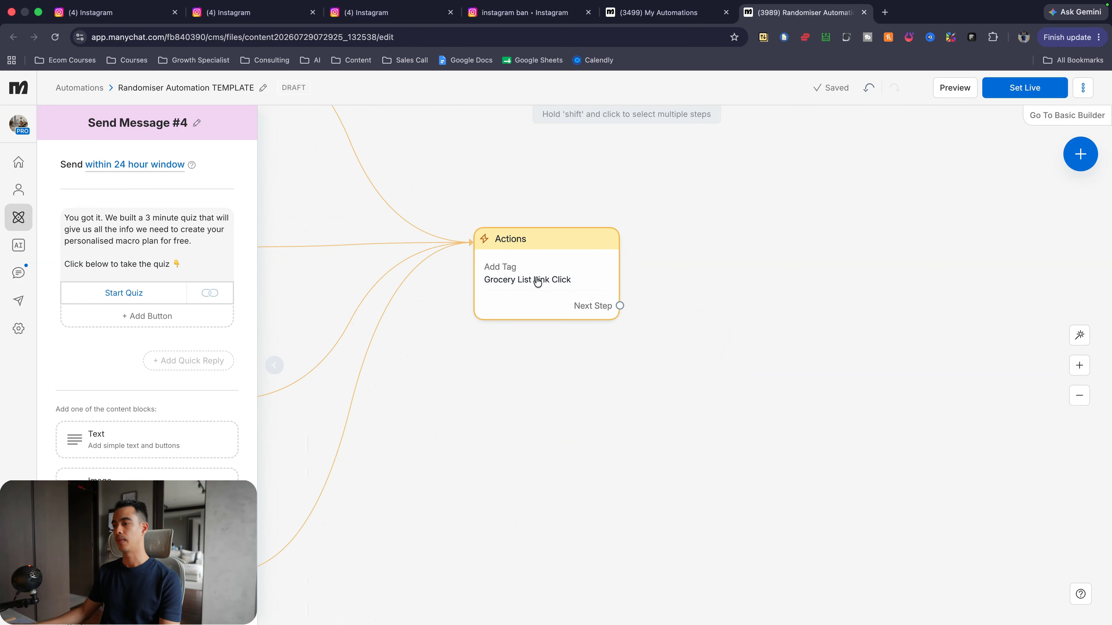
pyautogui.moveTo(736, 386); pyautogui.dragTo(459, 131)
pyautogui.click(672, 293)
# Review the whole randomiser flow from the comment trigger through to the final tag action
pyautogui.hscroll(-6, 650, 328)
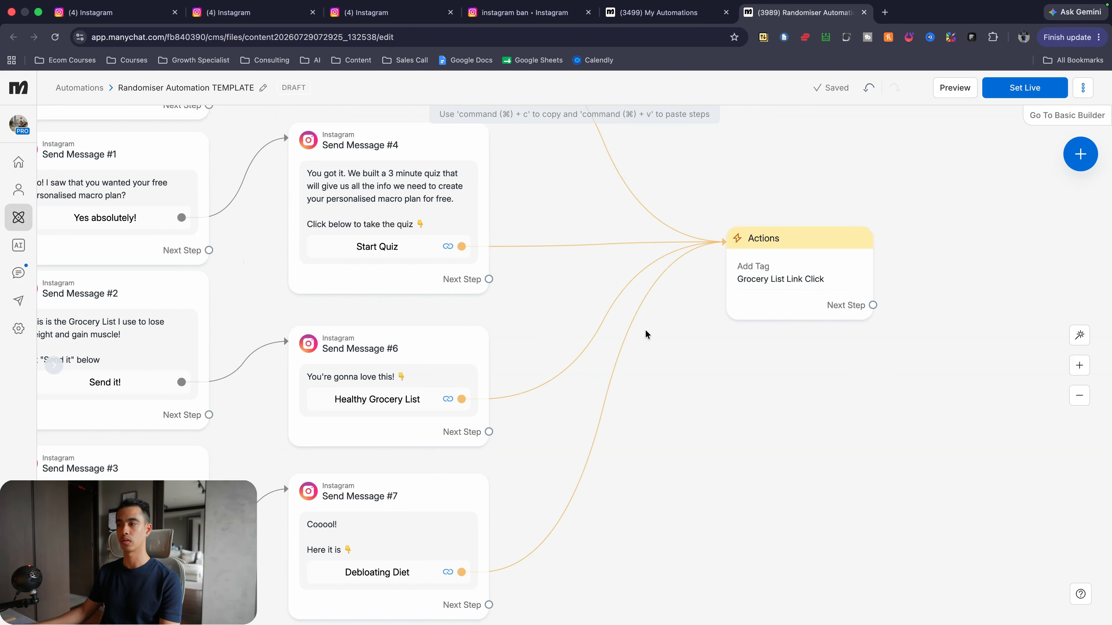
pyautogui.scroll(-4, 645, 331)
pyautogui.scroll(-2, 645, 331)
pyautogui.hscroll(-7, 645, 332)
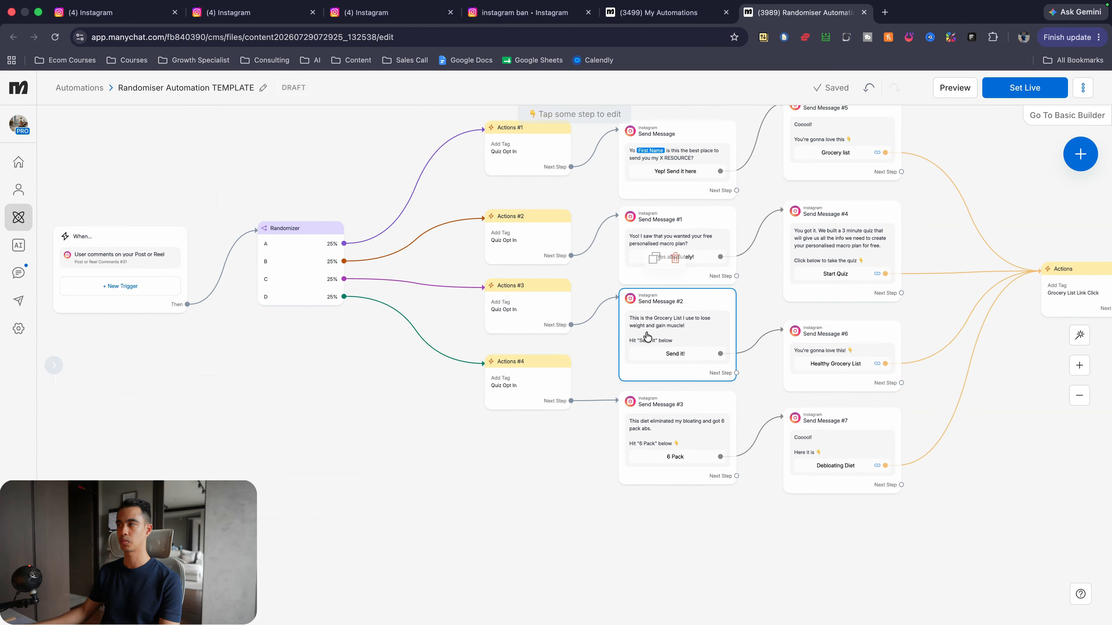
pyautogui.scroll(-2, 634, 261)
pyautogui.scroll(-1, 624, 357)
pyautogui.hscroll(3, 624, 359)
pyautogui.scroll(2, 624, 361)
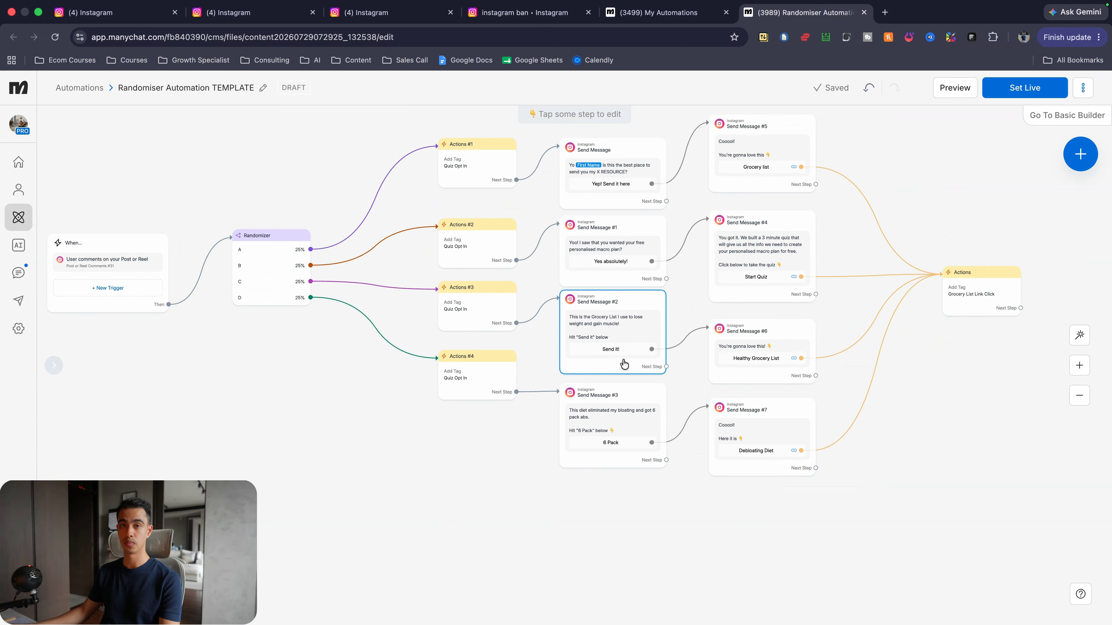
# Switch to the other account's My Automations page and start a new automation from a blank canvas
pyautogui.scroll(-1, 613, 367)
pyautogui.hotkey('ctrl', 'shift', 'Tab')
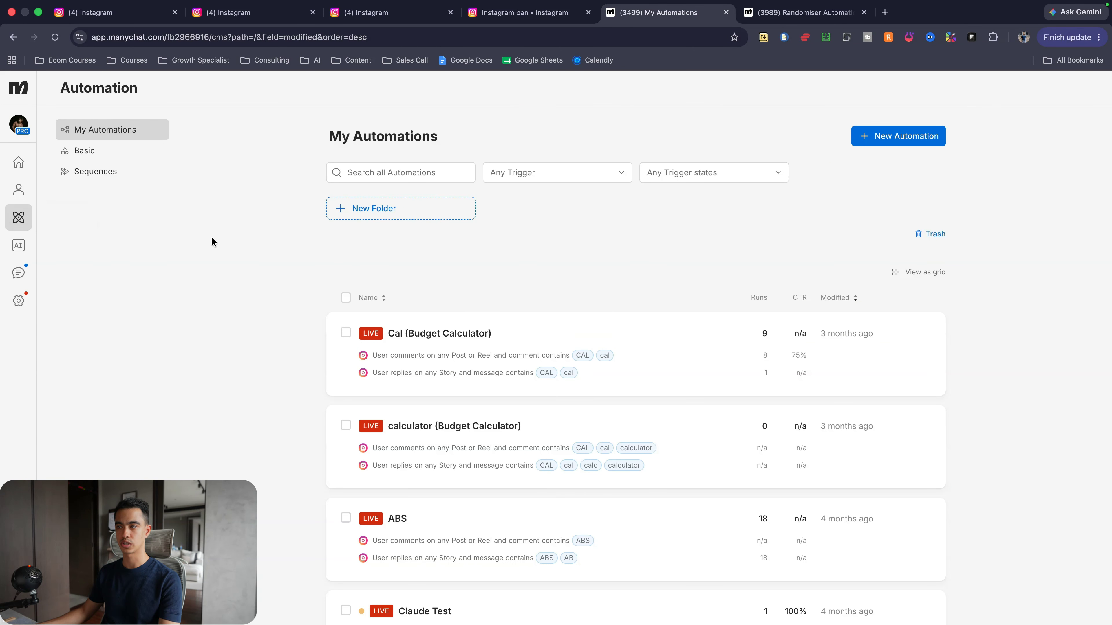
pyautogui.click(896, 146)
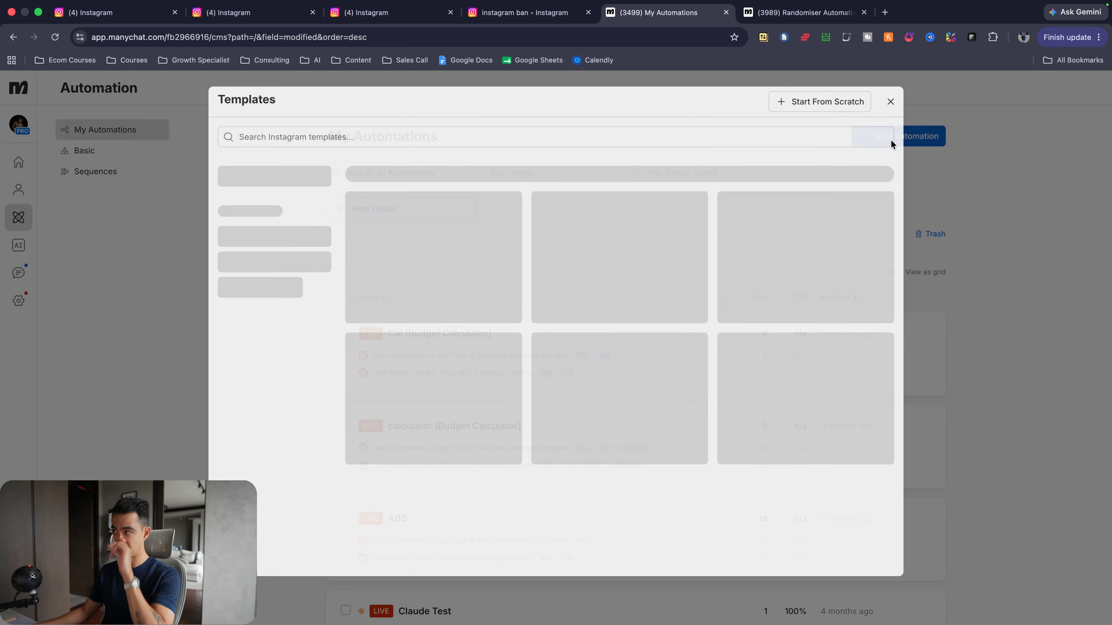
pyautogui.click(816, 107)
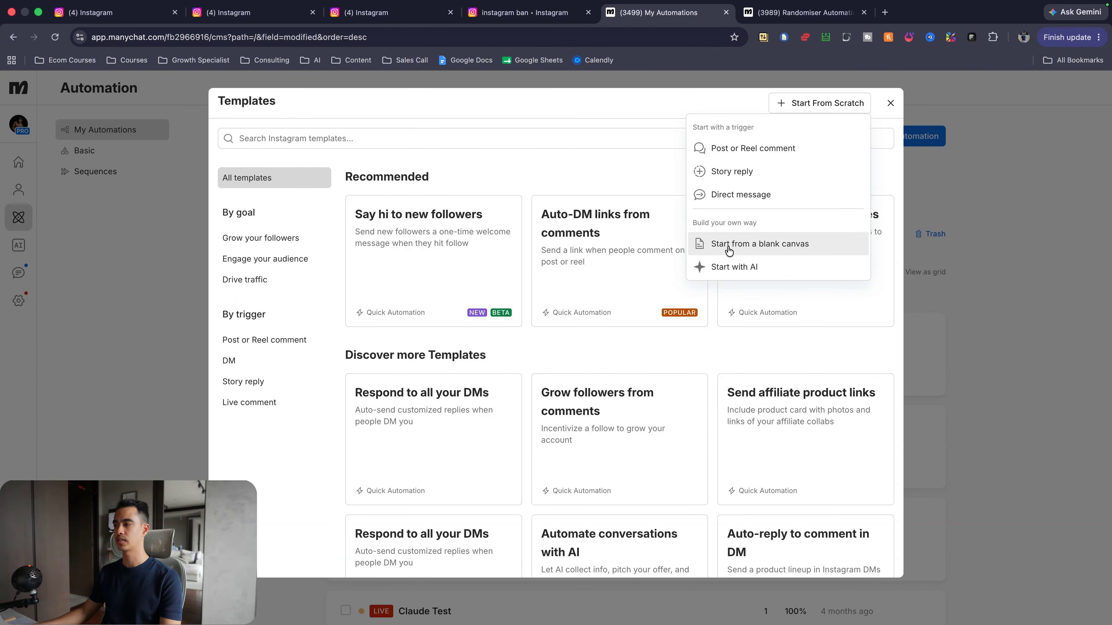
pyautogui.click(772, 248)
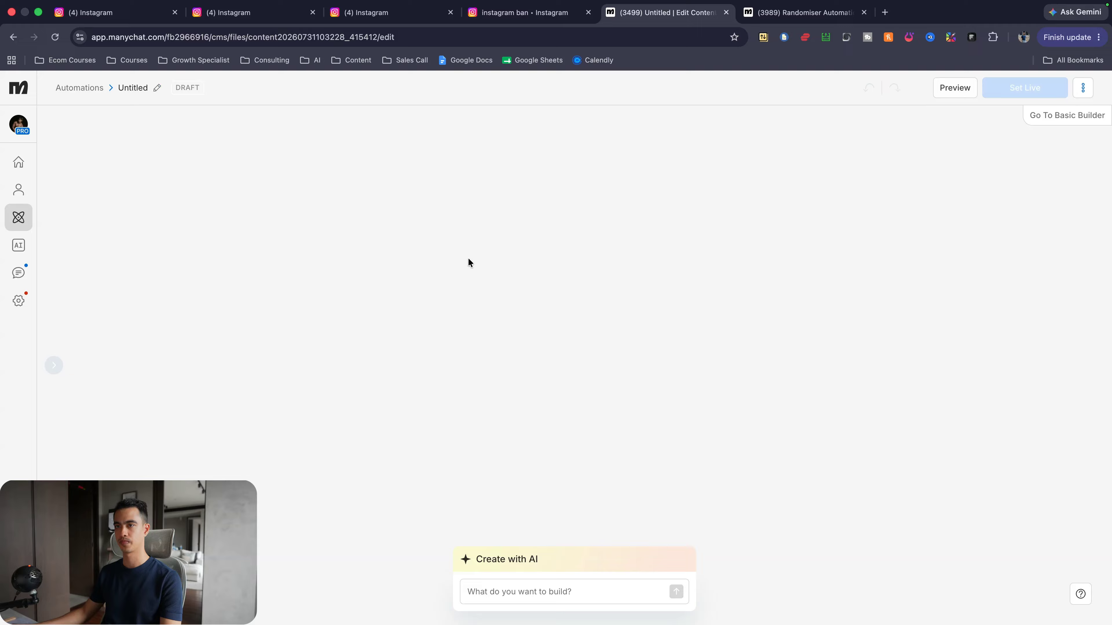
# Add a "User comments on your Post or Reel" trigger and apply it to All Posts or Reels
pyautogui.click(534, 315)
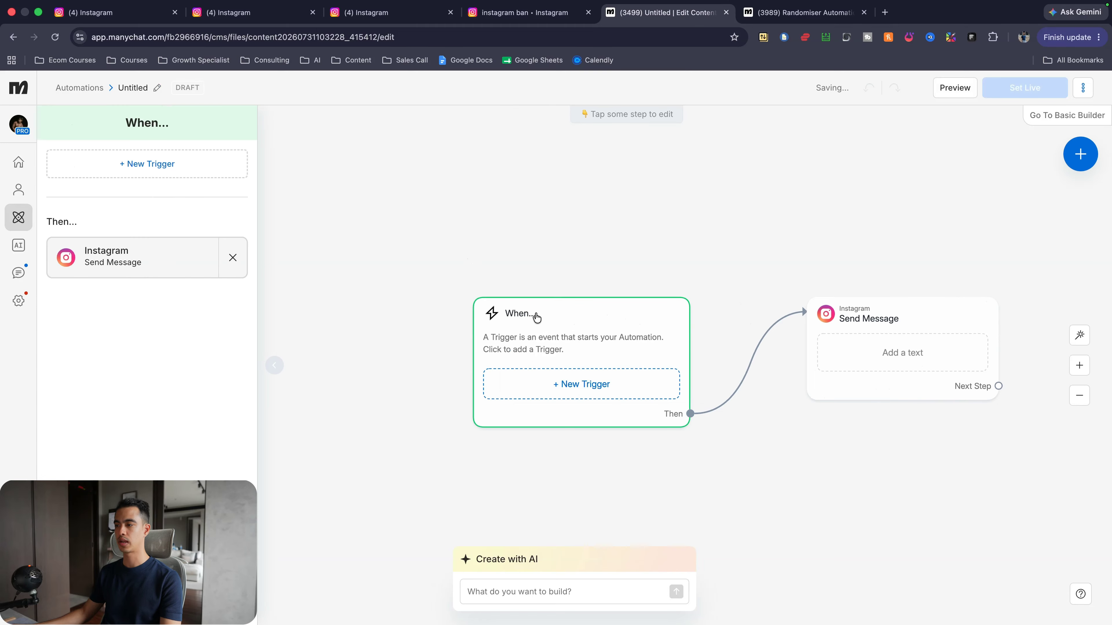
pyautogui.click(173, 163)
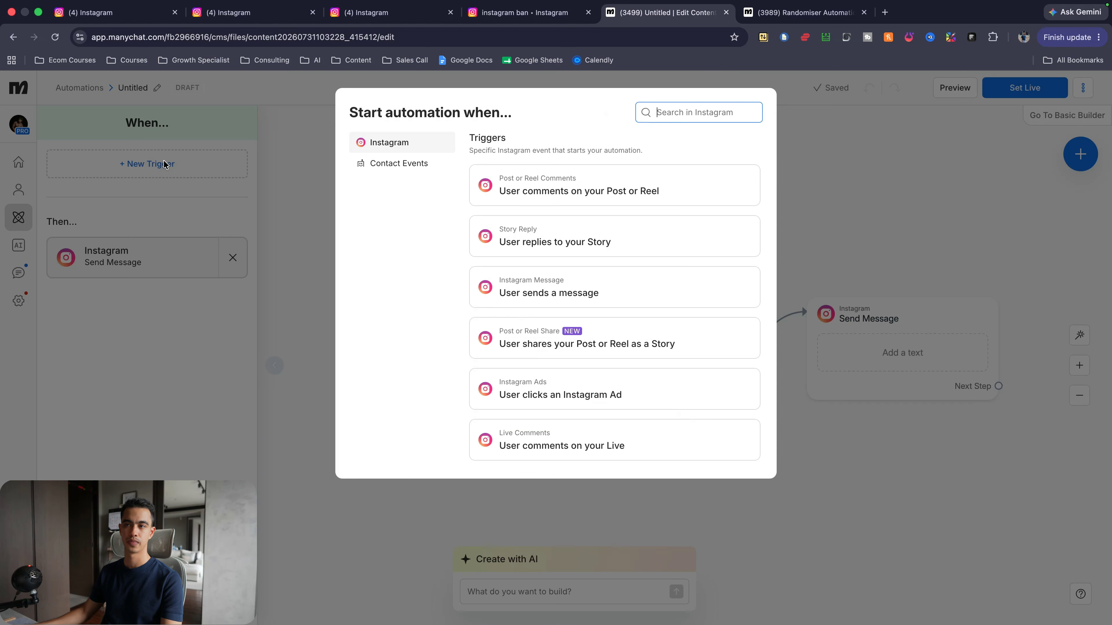
pyautogui.click(665, 196)
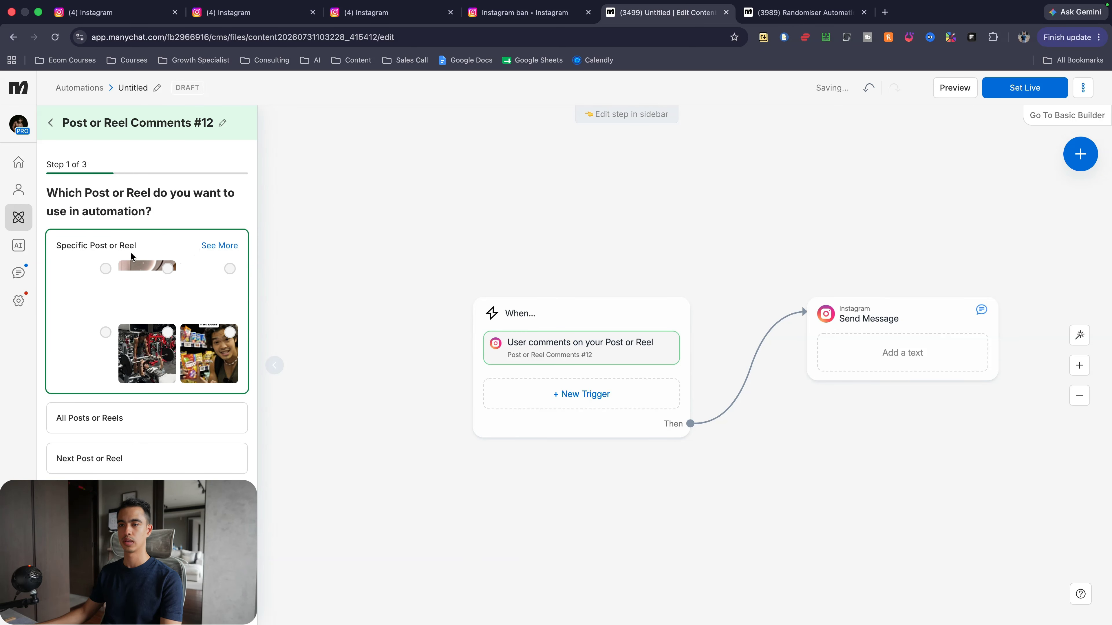
pyautogui.click(125, 422)
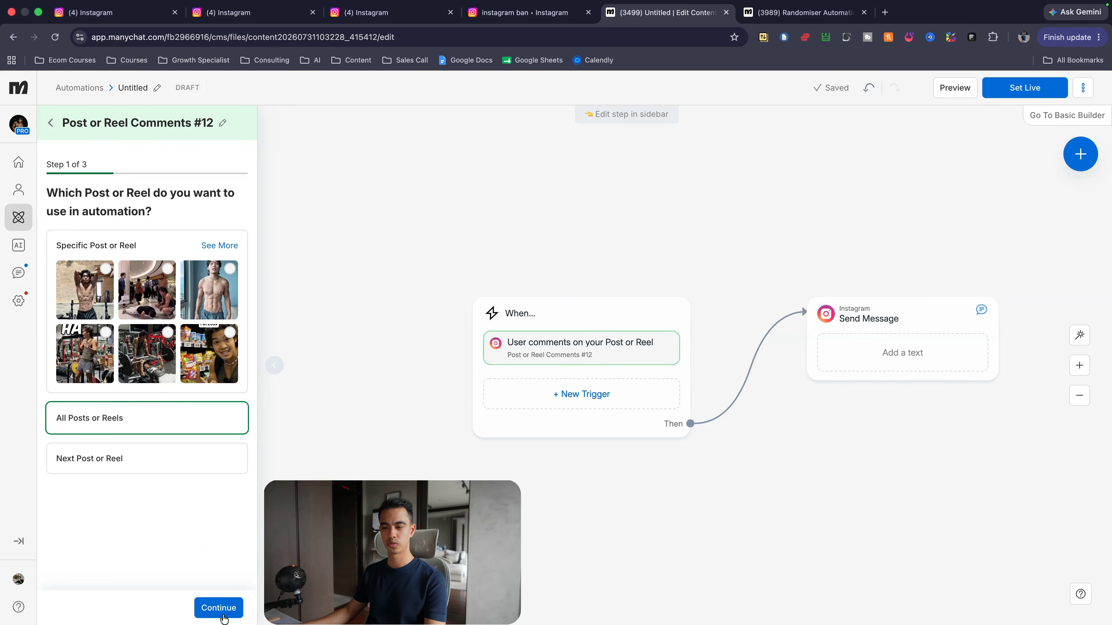
pyautogui.click(219, 608)
# Set the trigger's included comment keywords to MACRO, MCRO, MECRO and MACROO, and continue to the public reply setup
pyautogui.click(95, 302)
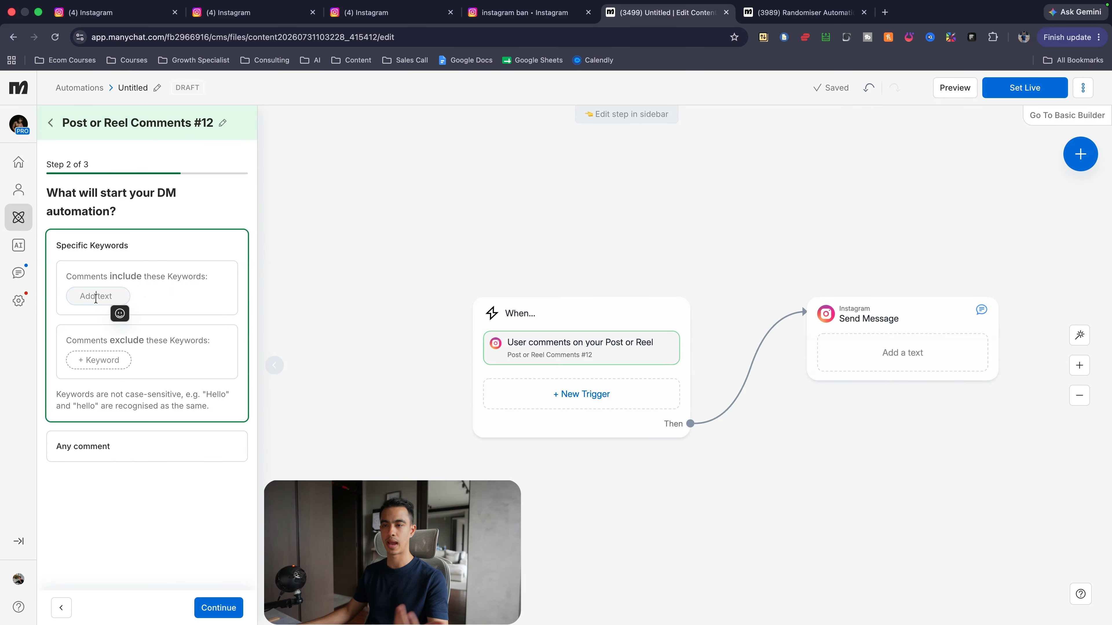
pyautogui.write('MACRO')
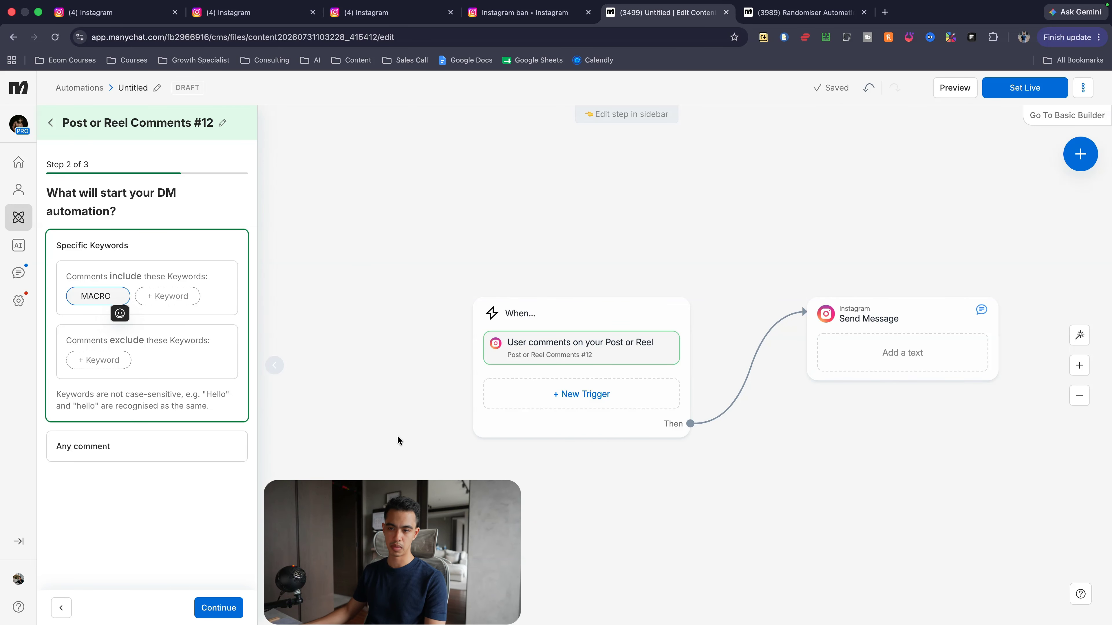
pyautogui.click(129, 517)
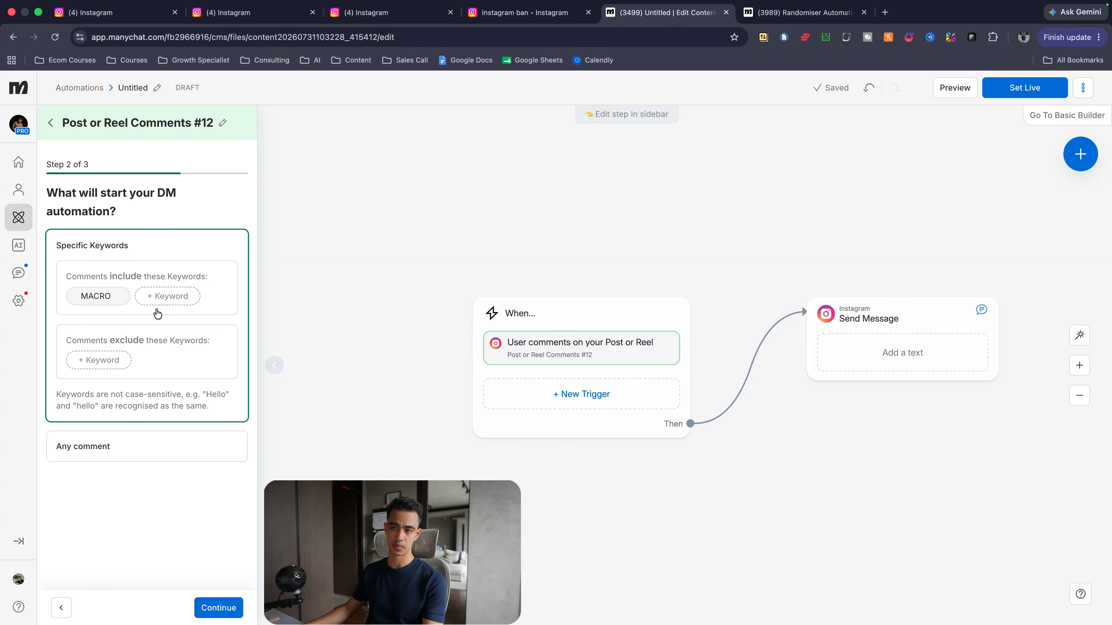
pyautogui.click(172, 298)
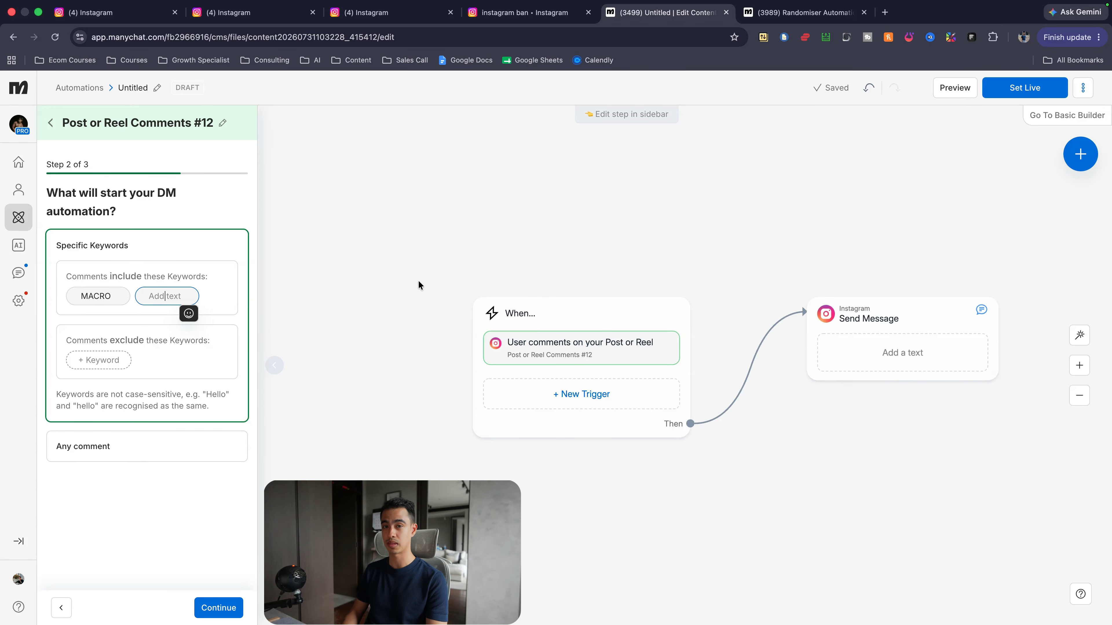
pyautogui.write('MCRO')
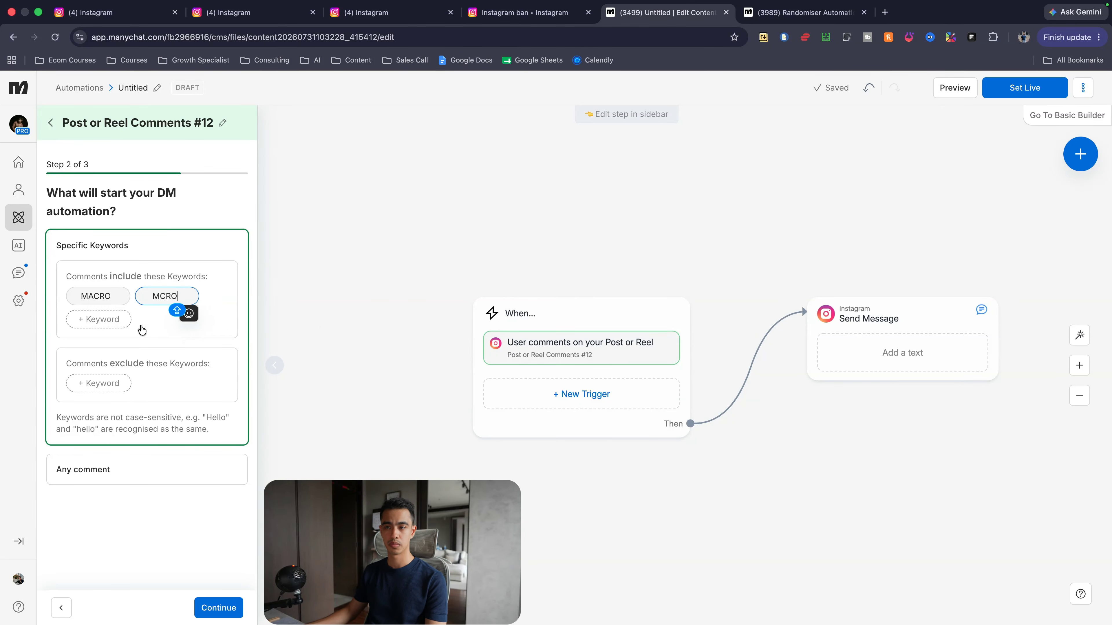
pyautogui.press('Return')
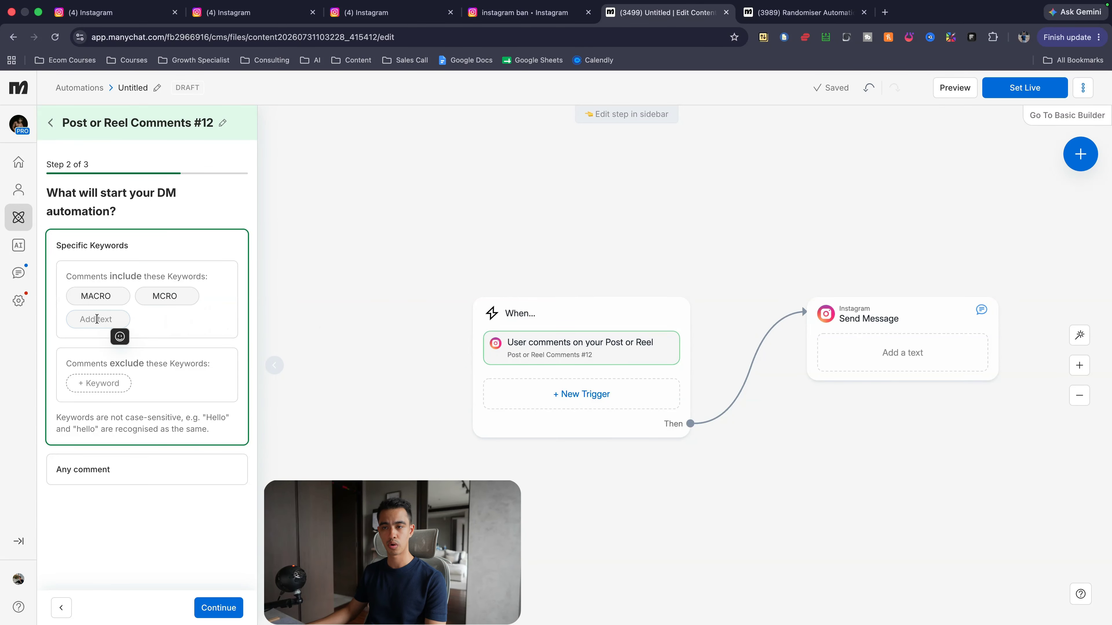
pyautogui.write('ME')
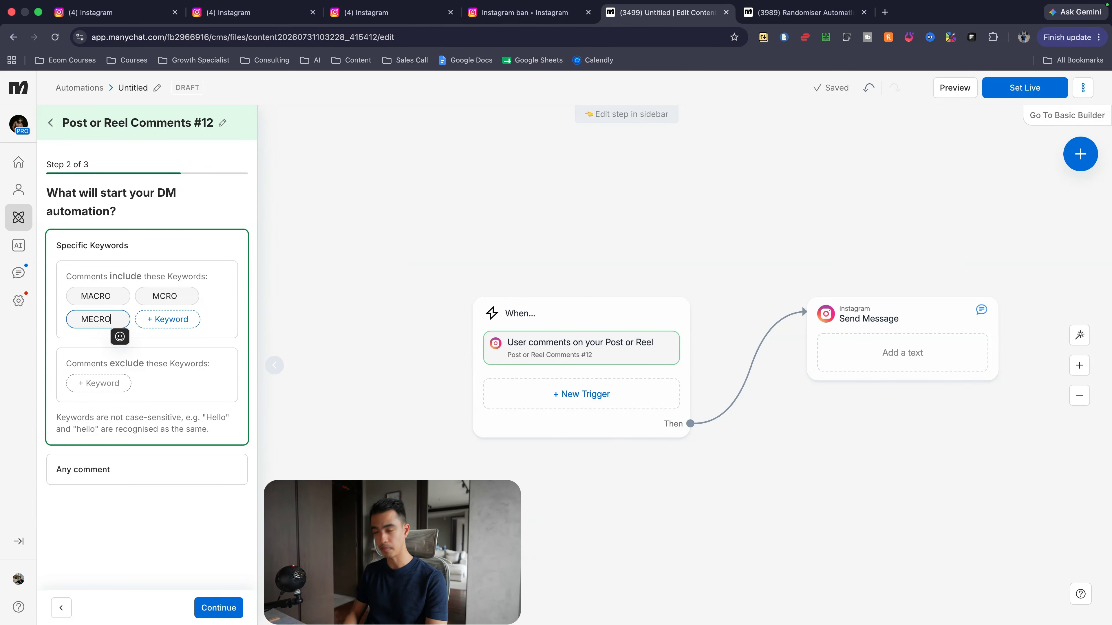
pyautogui.write('CRO')
pyautogui.click(175, 320)
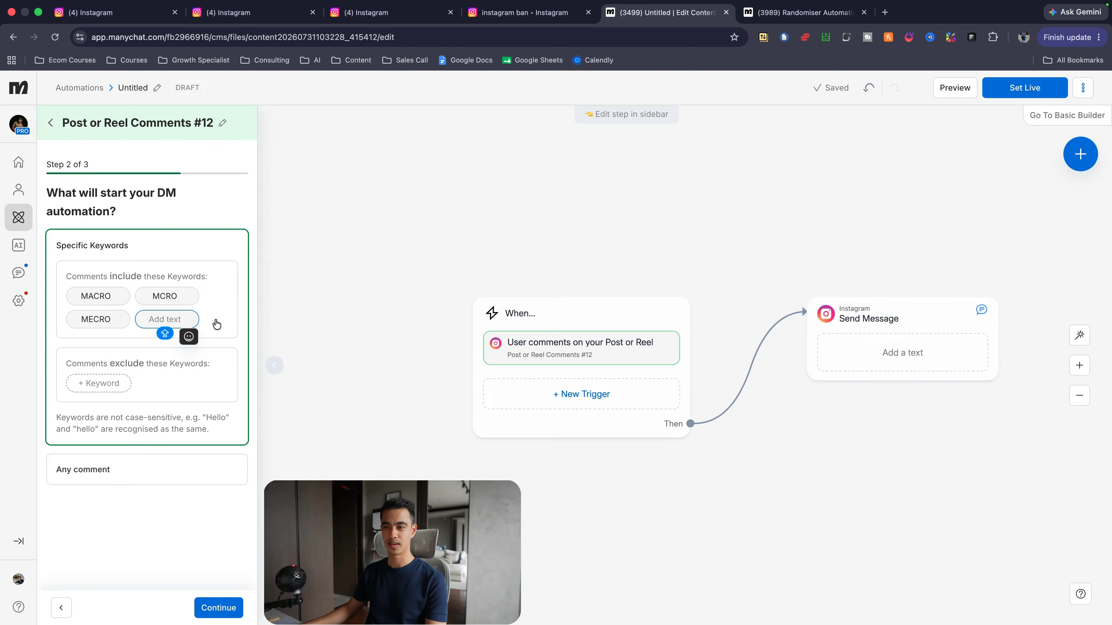
pyautogui.write('MACROO')
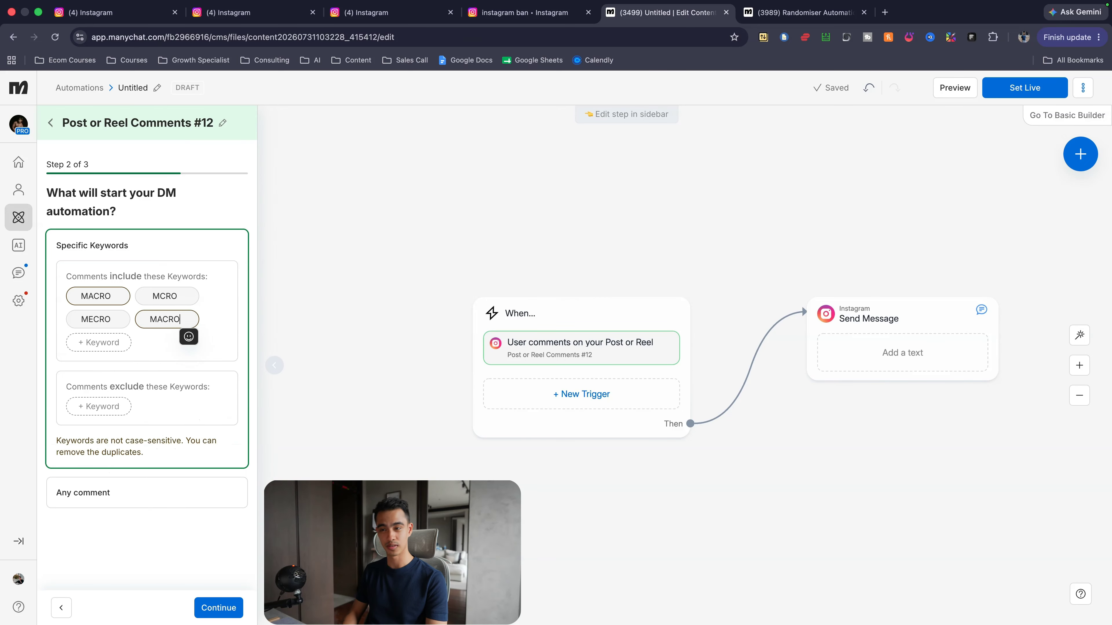
pyautogui.click(162, 552)
pyautogui.click(214, 607)
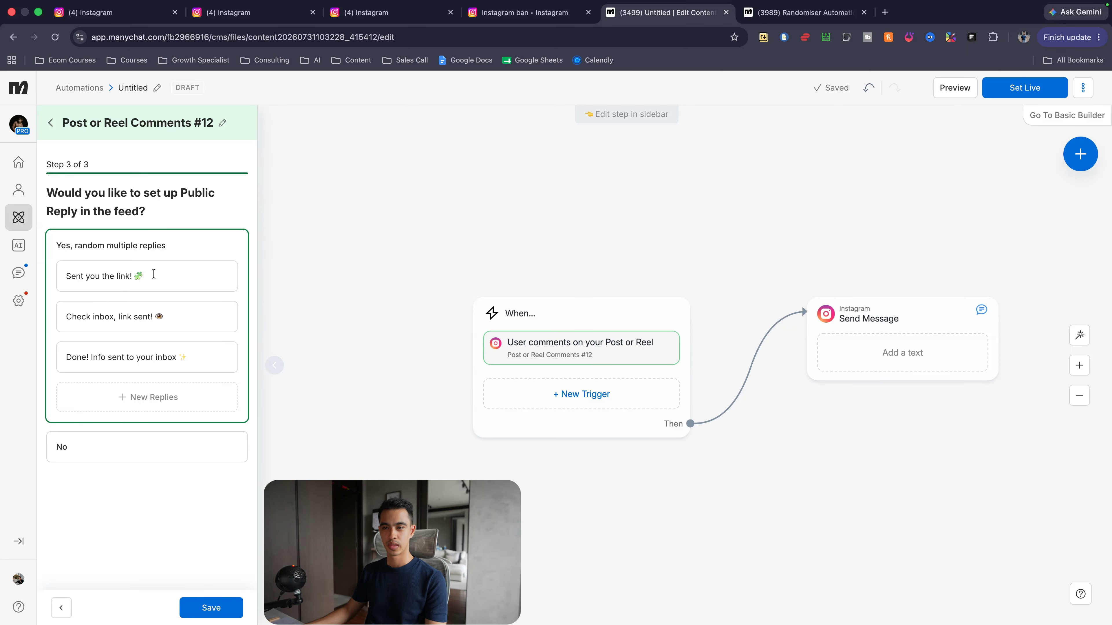
# Save the random public replies "Sent! Check your DM requests.", "I just sent it to you. Check your DM requests." and "Done! Check your DM requests."
pyautogui.moveTo(154, 275); pyautogui.dragTo(54, 279)
pyautogui.click(179, 275)
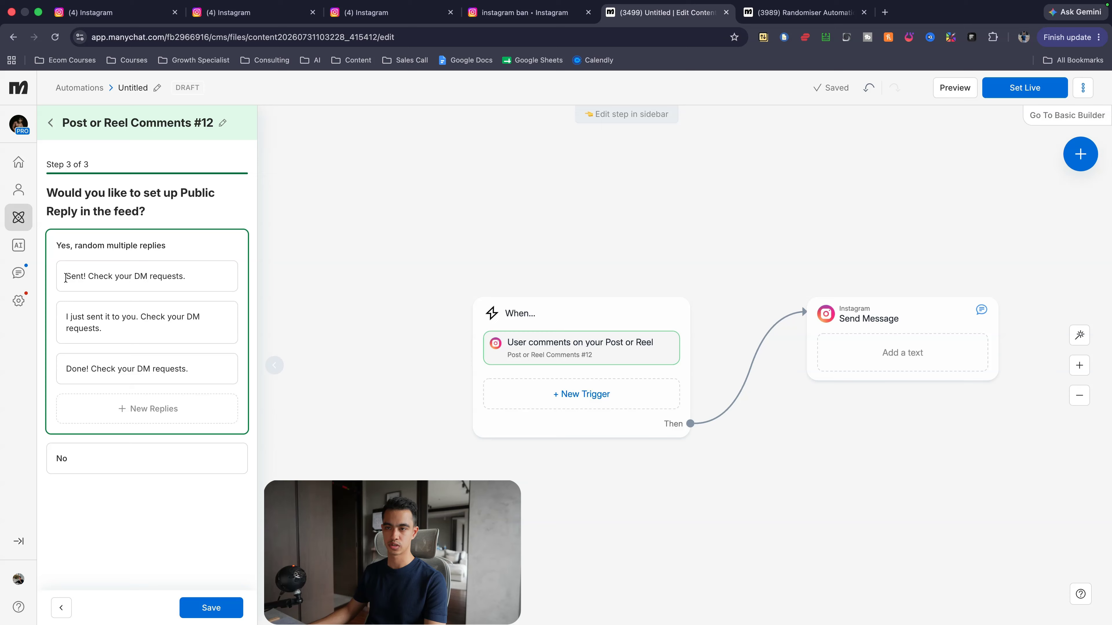
pyautogui.moveTo(66, 278); pyautogui.dragTo(186, 278)
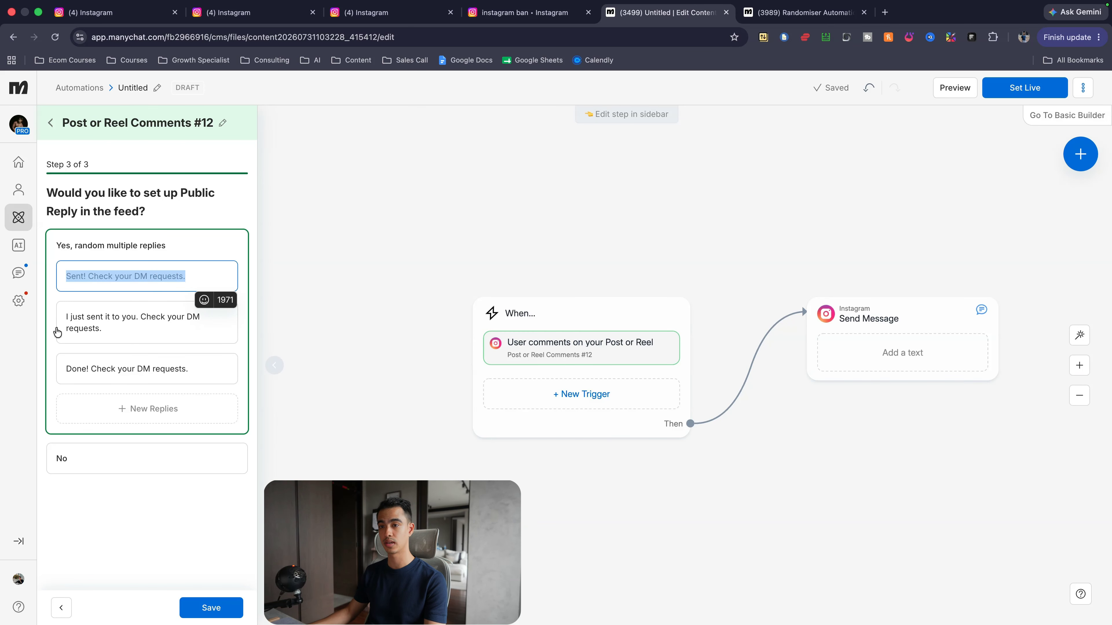
pyautogui.moveTo(71, 318); pyautogui.dragTo(96, 326)
pyautogui.click(131, 334)
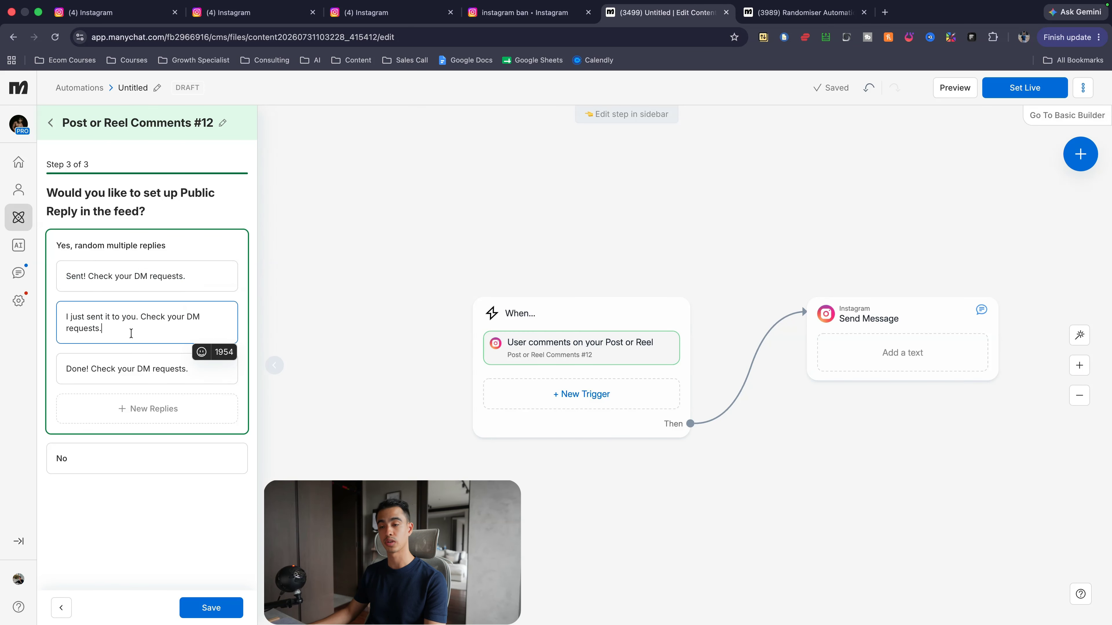
pyautogui.moveTo(66, 369); pyautogui.dragTo(156, 369)
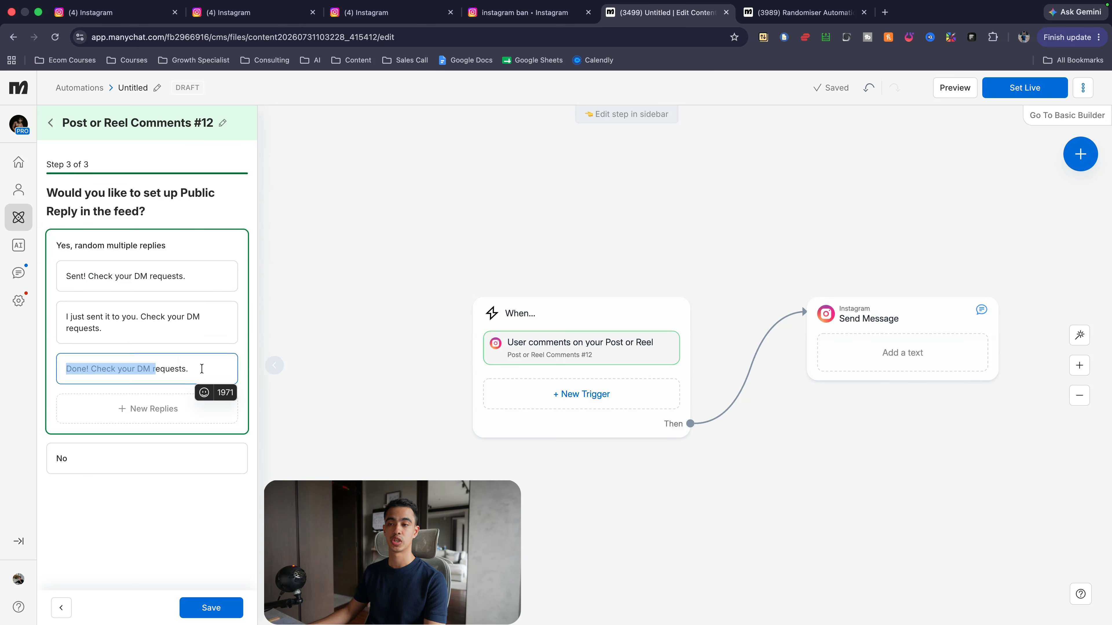
pyautogui.click(202, 369)
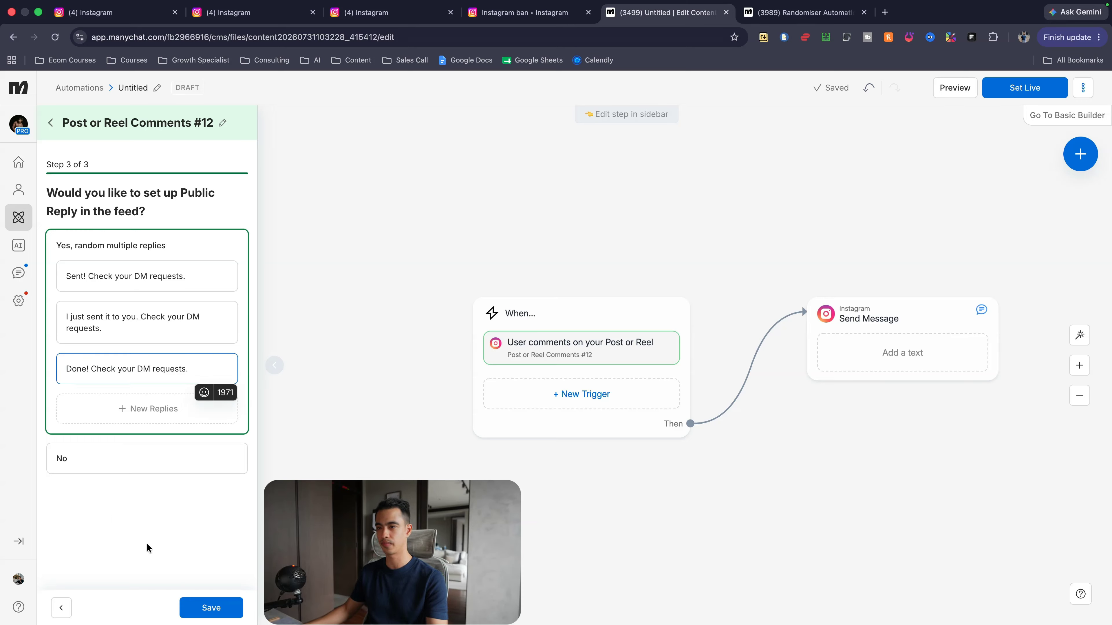
pyautogui.click(206, 606)
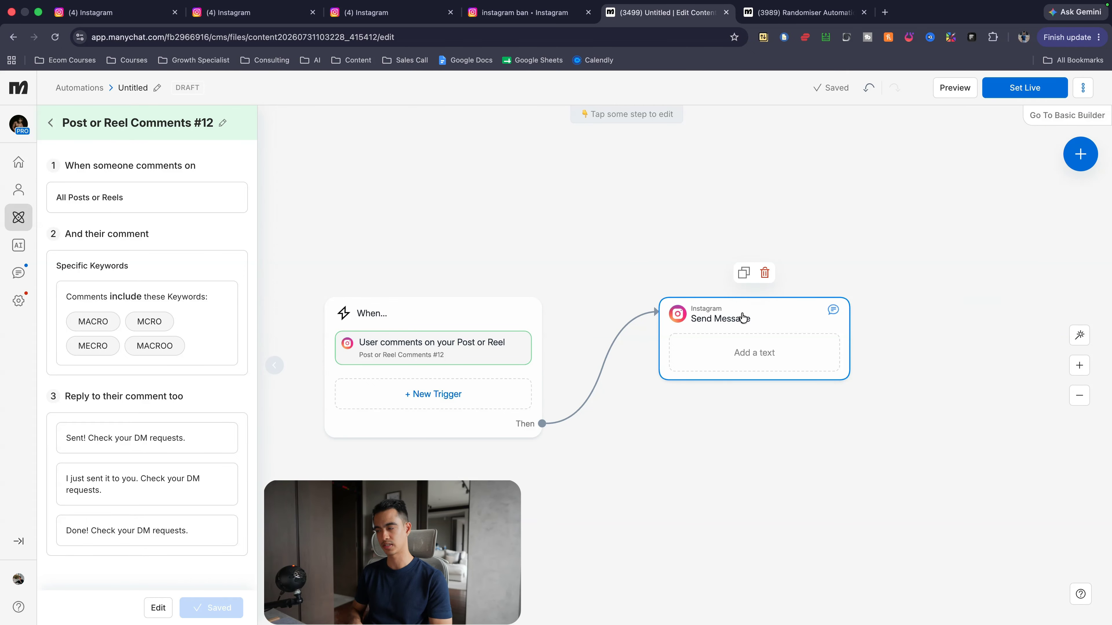
# Delete the empty Send Message step and connect a Randomizer to the comment trigger in its place
pyautogui.click(763, 274)
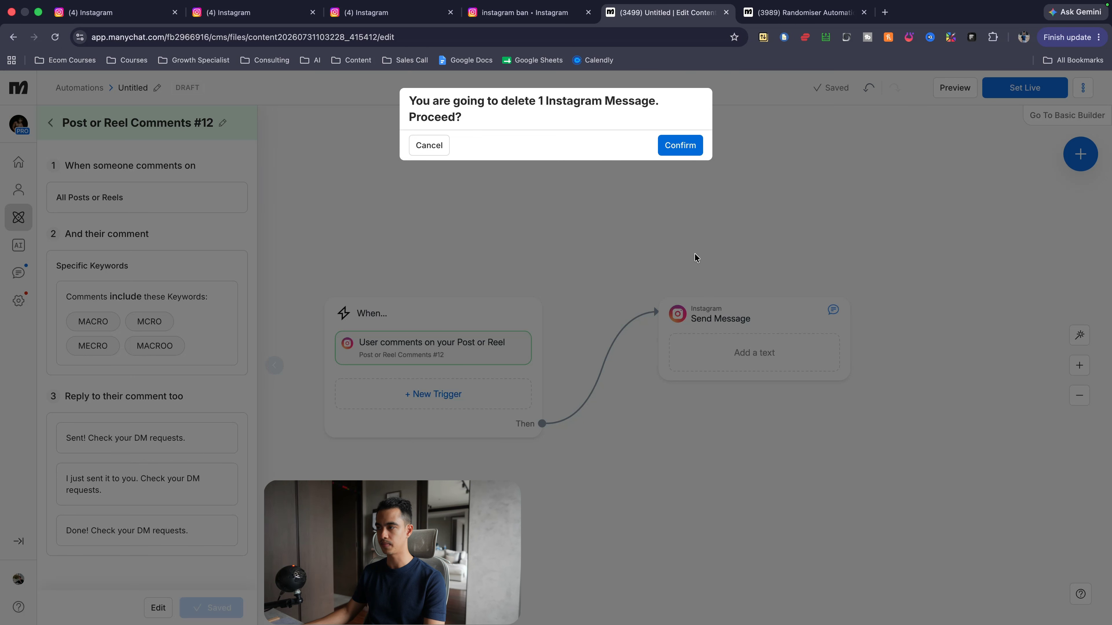
pyautogui.click(683, 143)
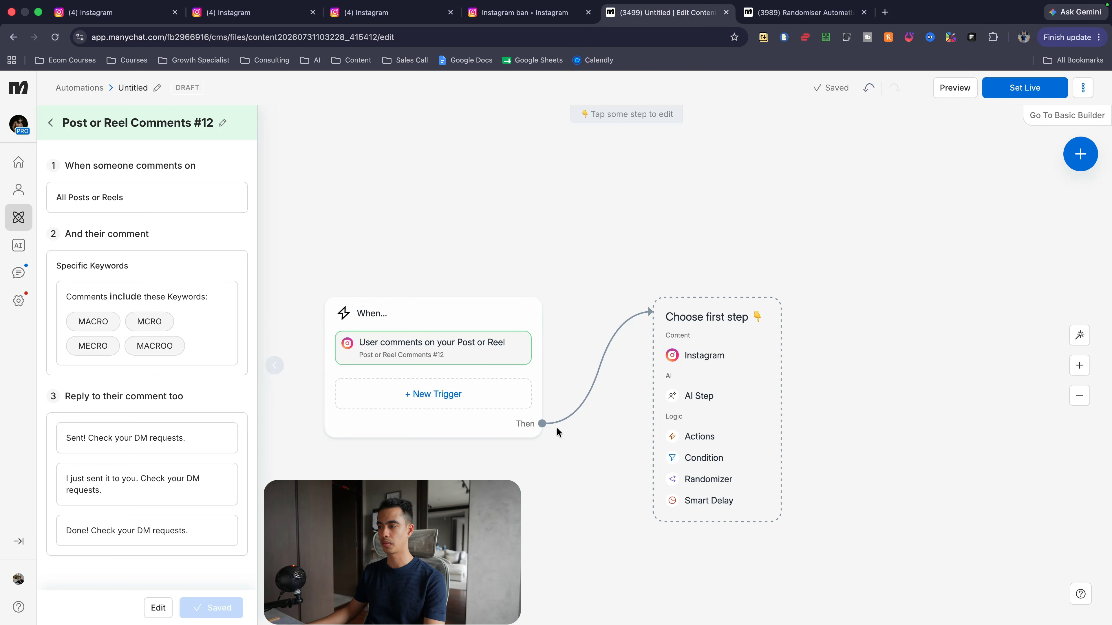
pyautogui.scroll(-1, 718, 484)
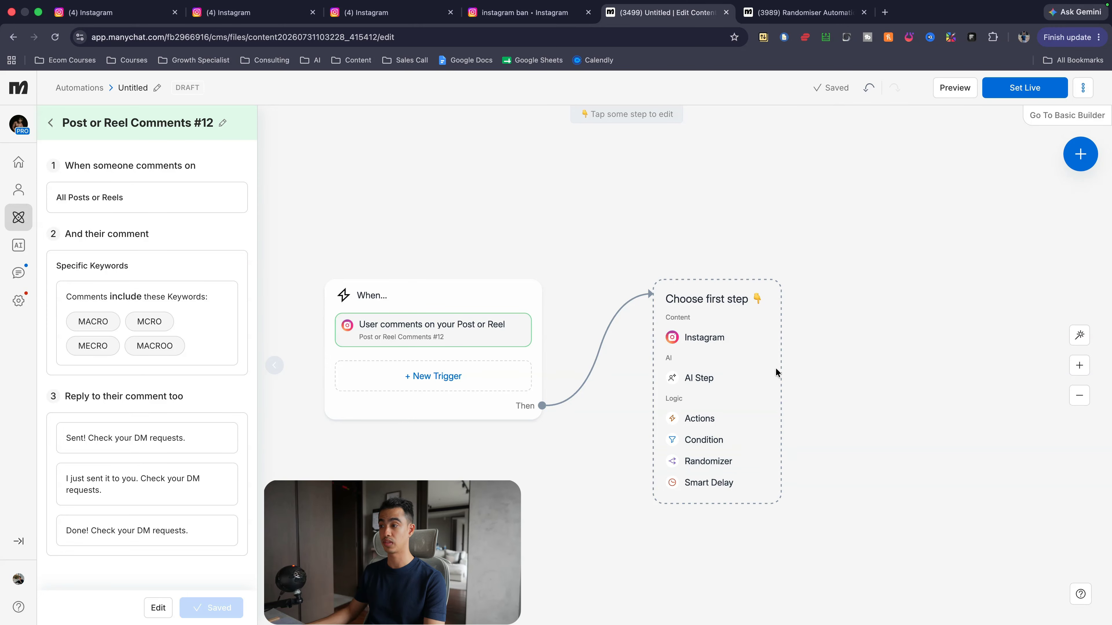
pyautogui.click(540, 405)
pyautogui.moveTo(552, 407); pyautogui.dragTo(641, 265)
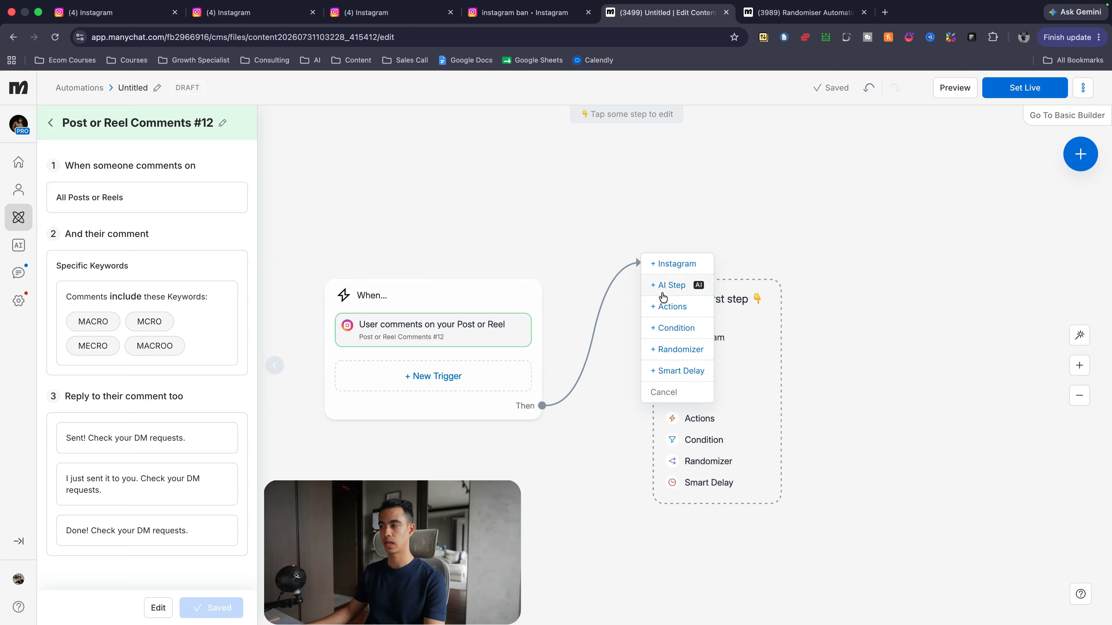
pyautogui.click(681, 351)
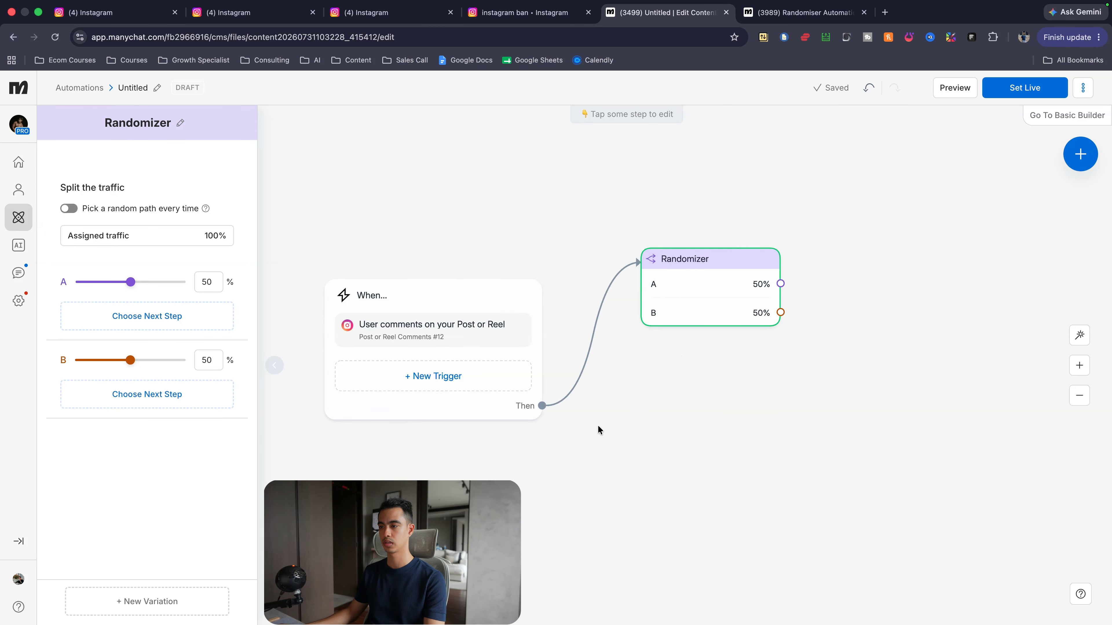
pyautogui.moveTo(719, 259); pyautogui.dragTo(734, 263)
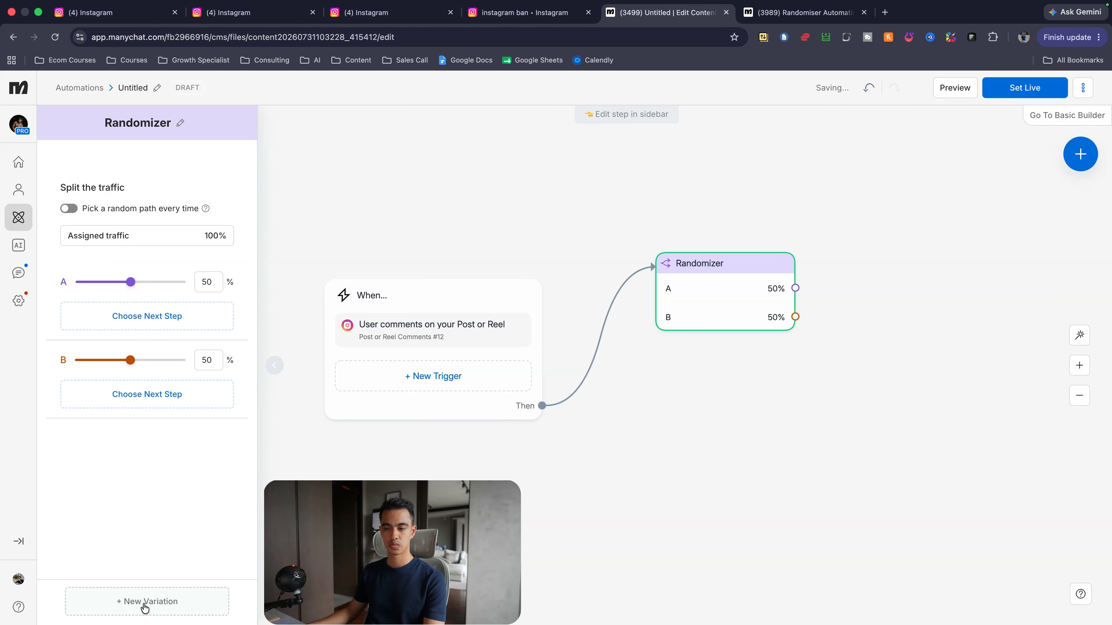
# Add two variations to the Randomizer, giving paths A to D 25% each, and reposition the block nearer the trigger
pyautogui.click(166, 607)
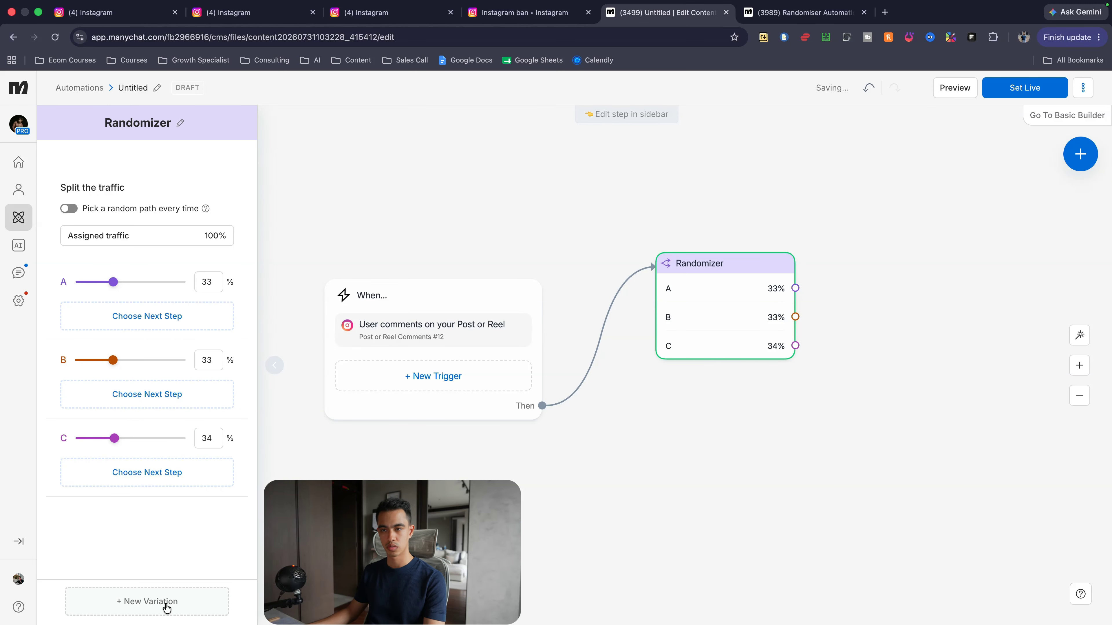
pyautogui.click(166, 607)
pyautogui.scroll(-1, 211, 335)
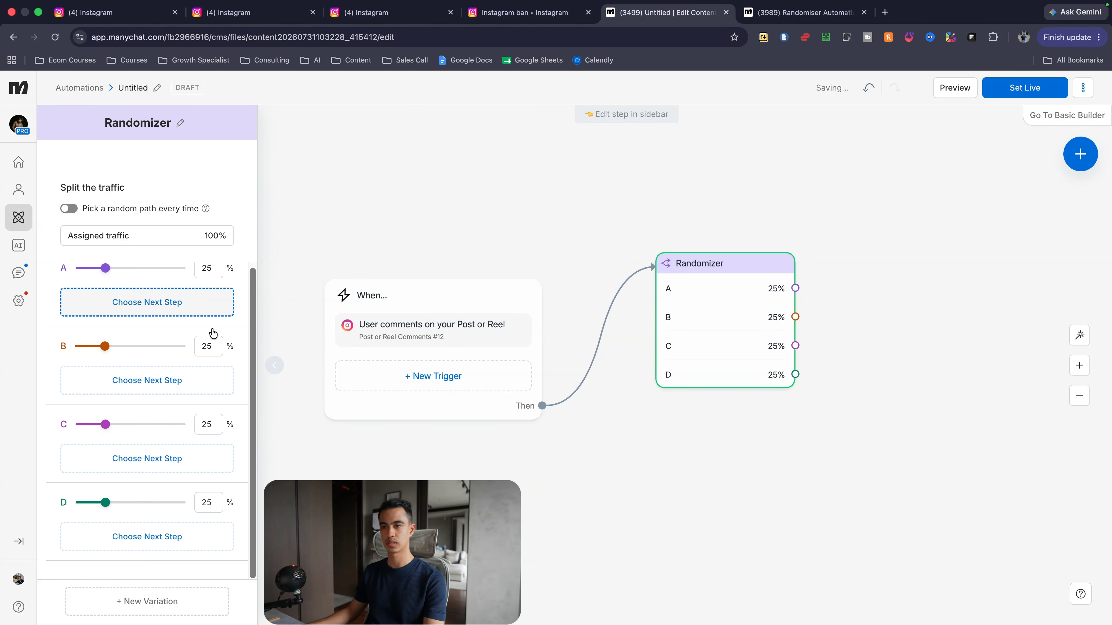
pyautogui.click(641, 442)
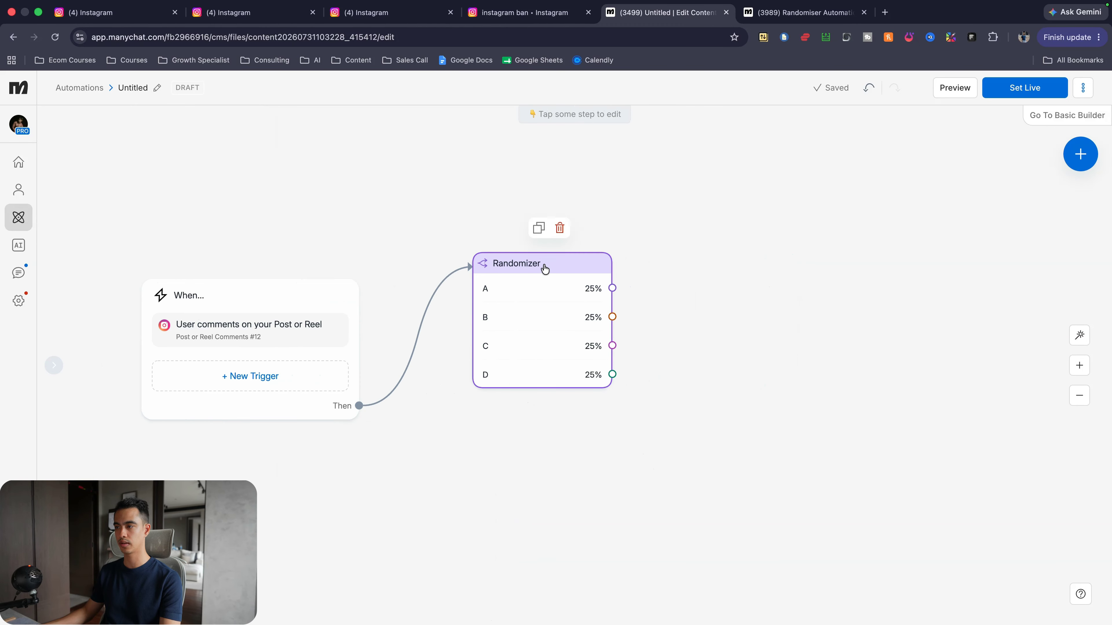
pyautogui.moveTo(543, 263); pyautogui.dragTo(508, 290)
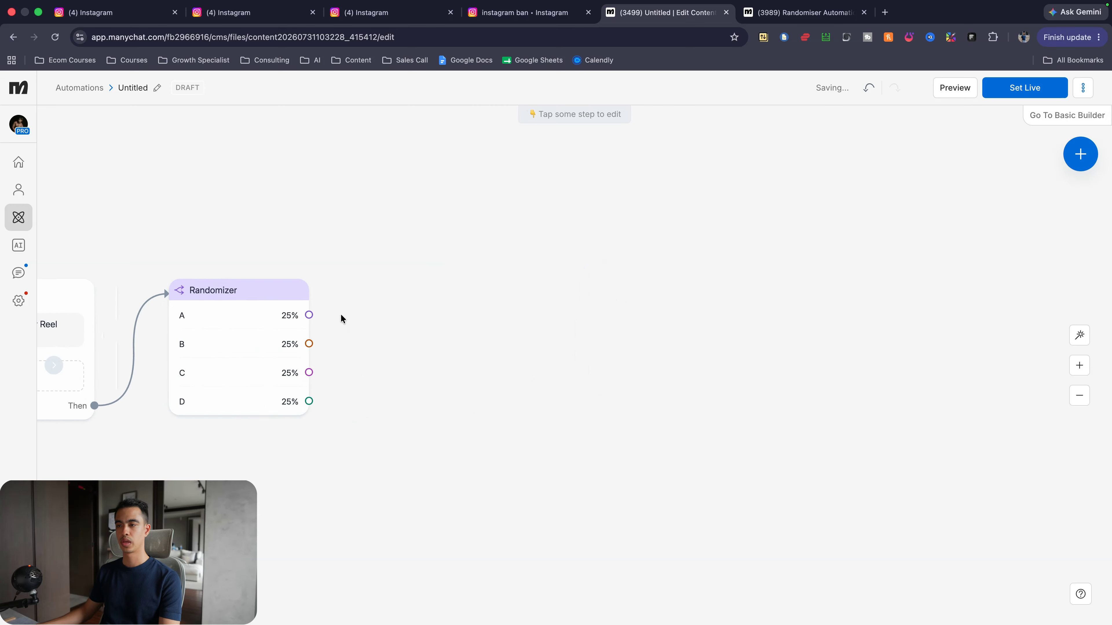
# Connect an Instagram message to Randomizer path A and fill it with the template's "is this the best place to send you my X RESOURCE?" text
pyautogui.moveTo(313, 317); pyautogui.dragTo(412, 217)
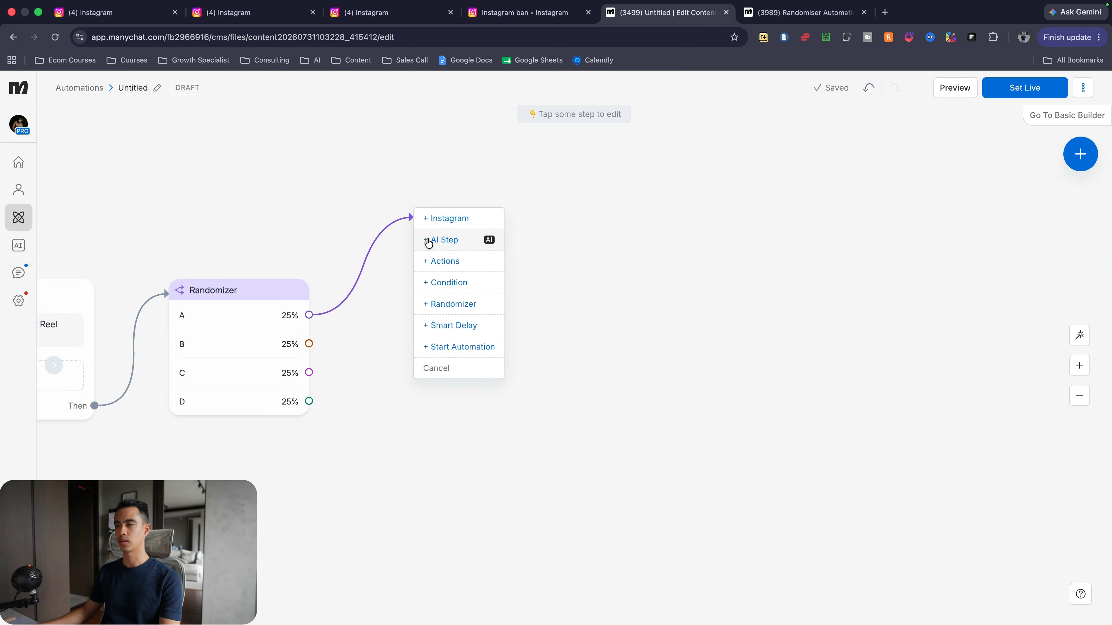
pyautogui.click(472, 220)
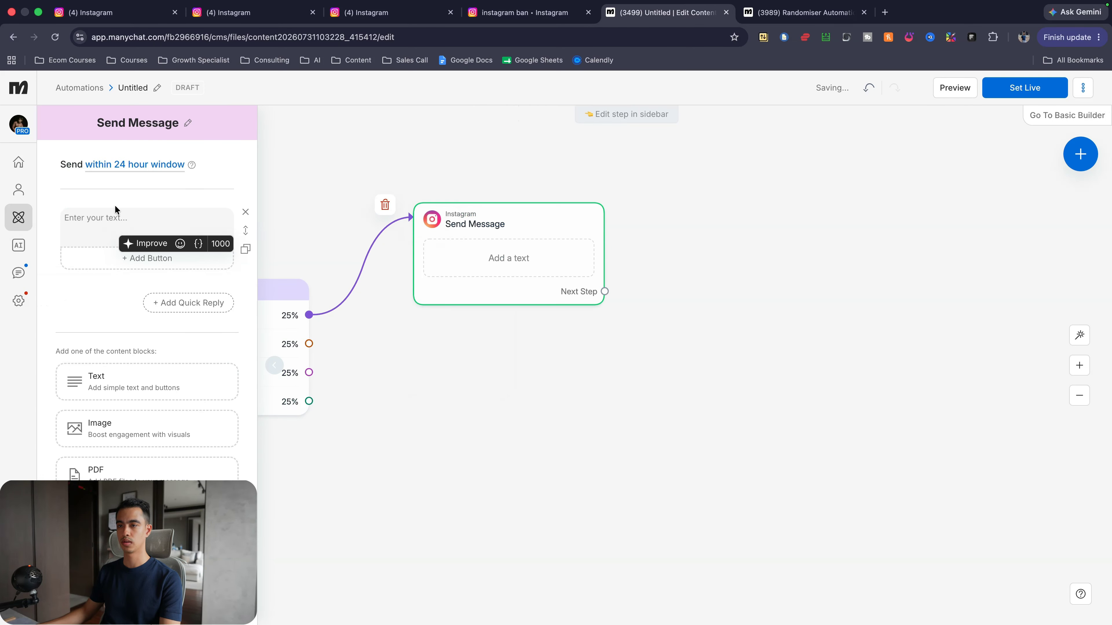
pyautogui.click(783, 13)
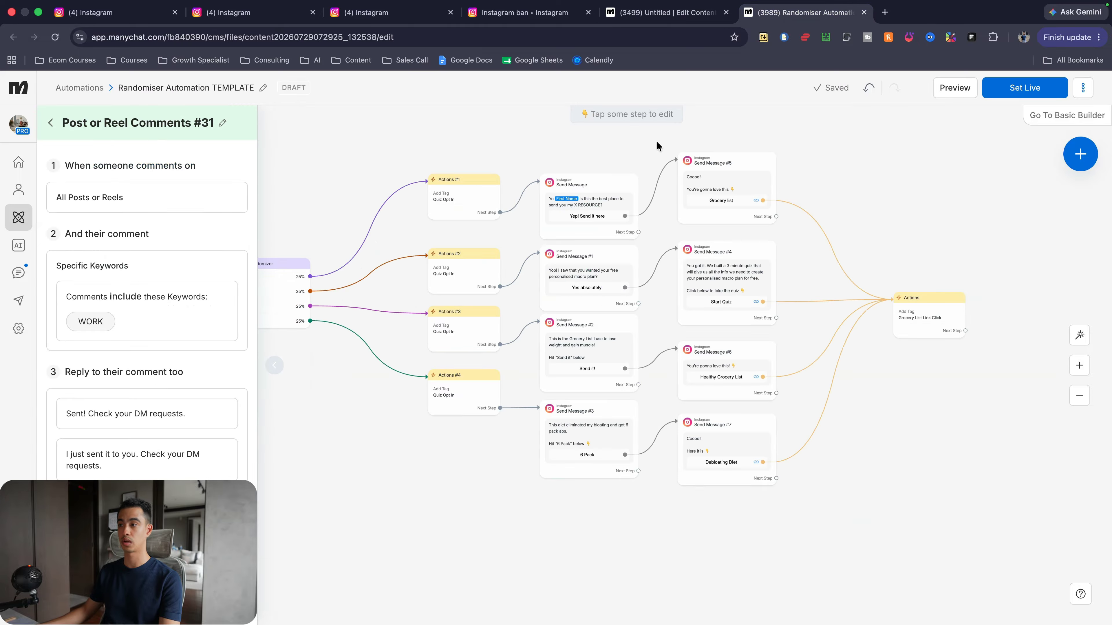
pyautogui.click(591, 202)
pyautogui.moveTo(188, 227); pyautogui.dragTo(63, 217)
pyautogui.press('super+c')
pyautogui.click(639, 13)
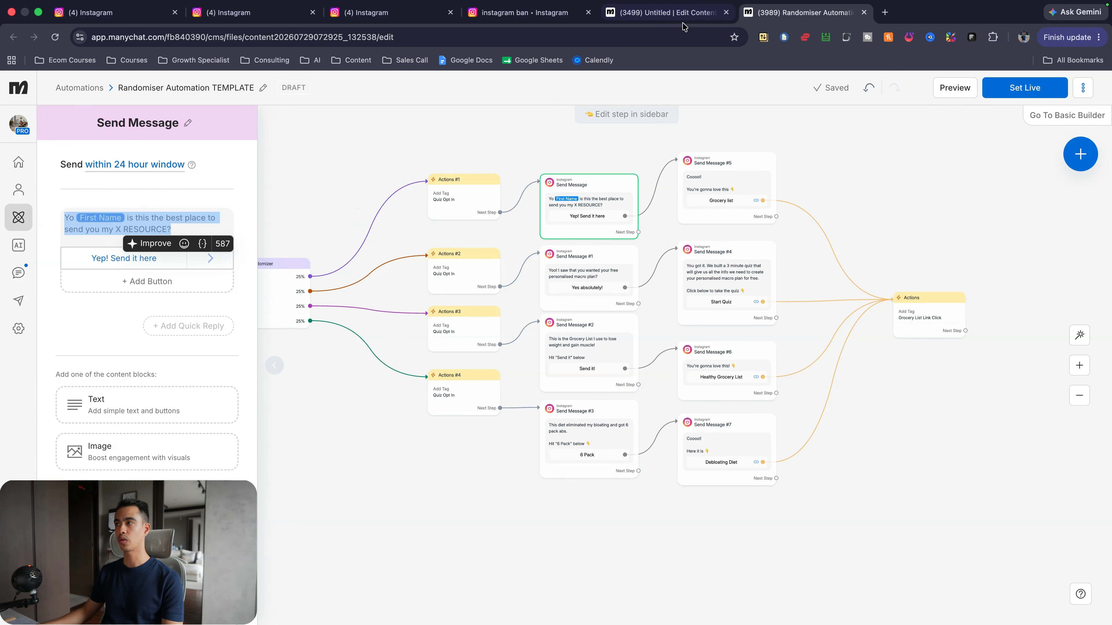
pyautogui.press('super+v')
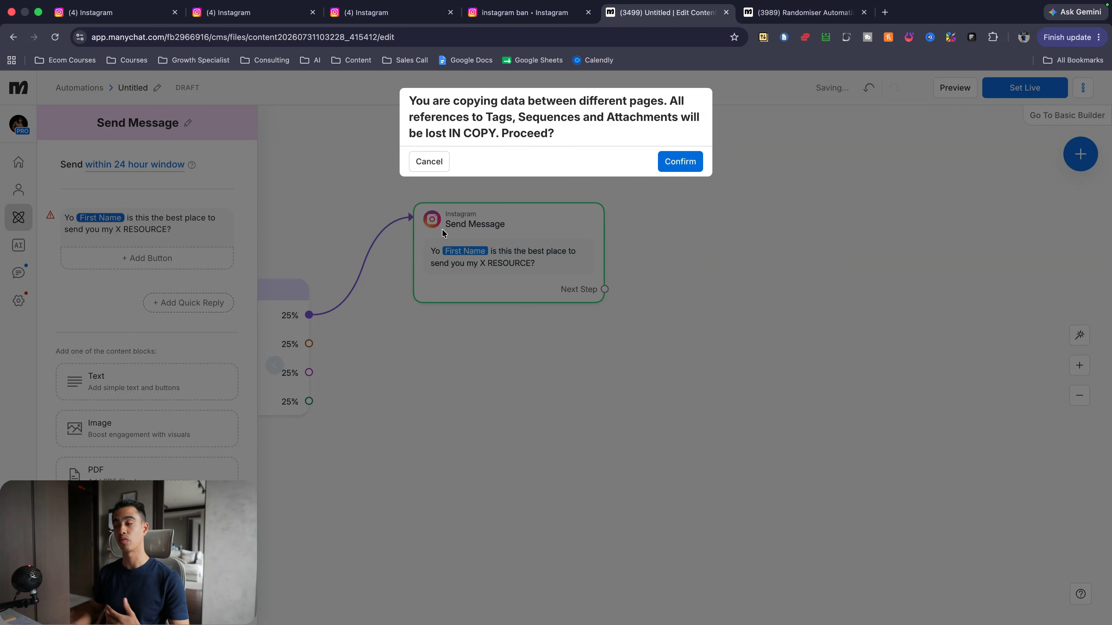
# Accept the cross-page copy, delete the unconnected duplicate Send Message step and reselect the original message on path A
pyautogui.click(674, 166)
pyautogui.moveTo(852, 366)
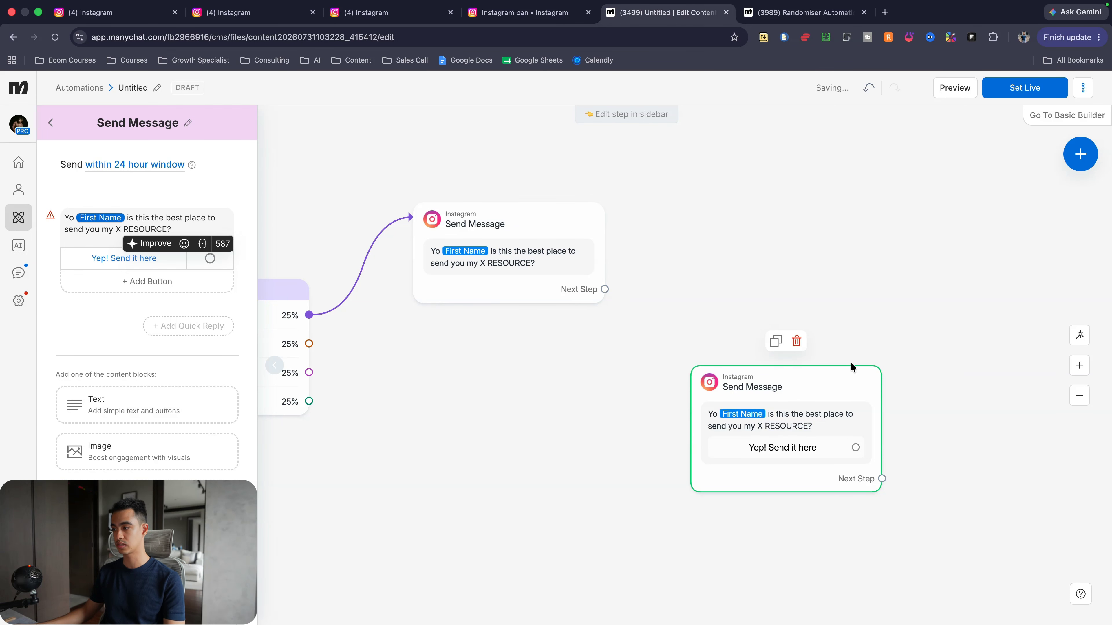
pyautogui.click(797, 341)
pyautogui.click(680, 144)
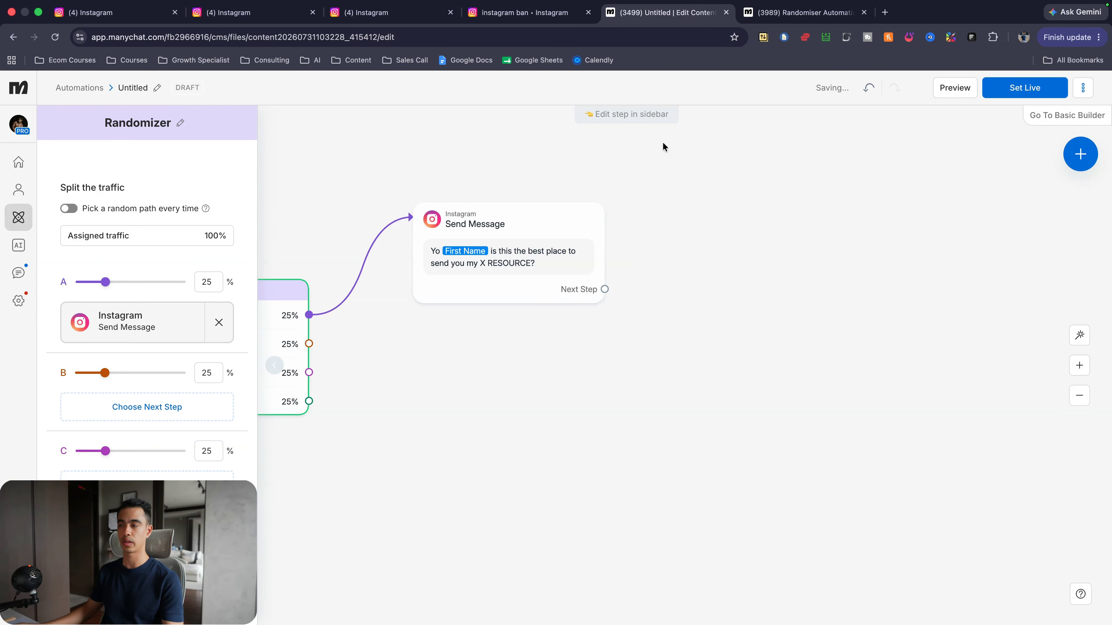
pyautogui.click(524, 258)
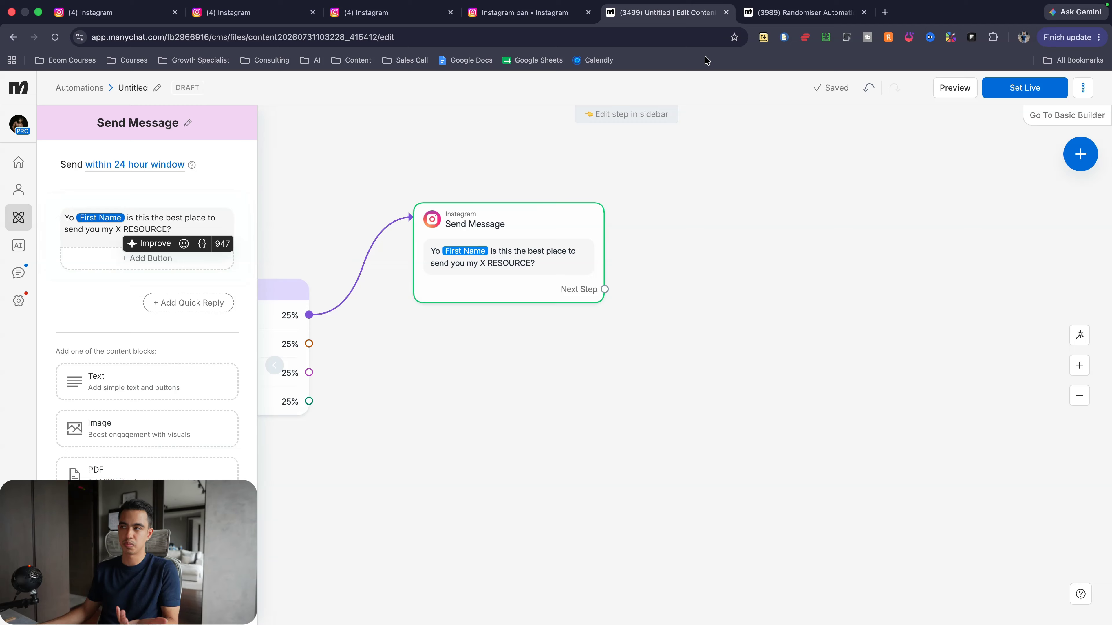
# Check the template's first message and its follow-up, and return to the untitled draft and select its four opening messages
pyautogui.click(782, 13)
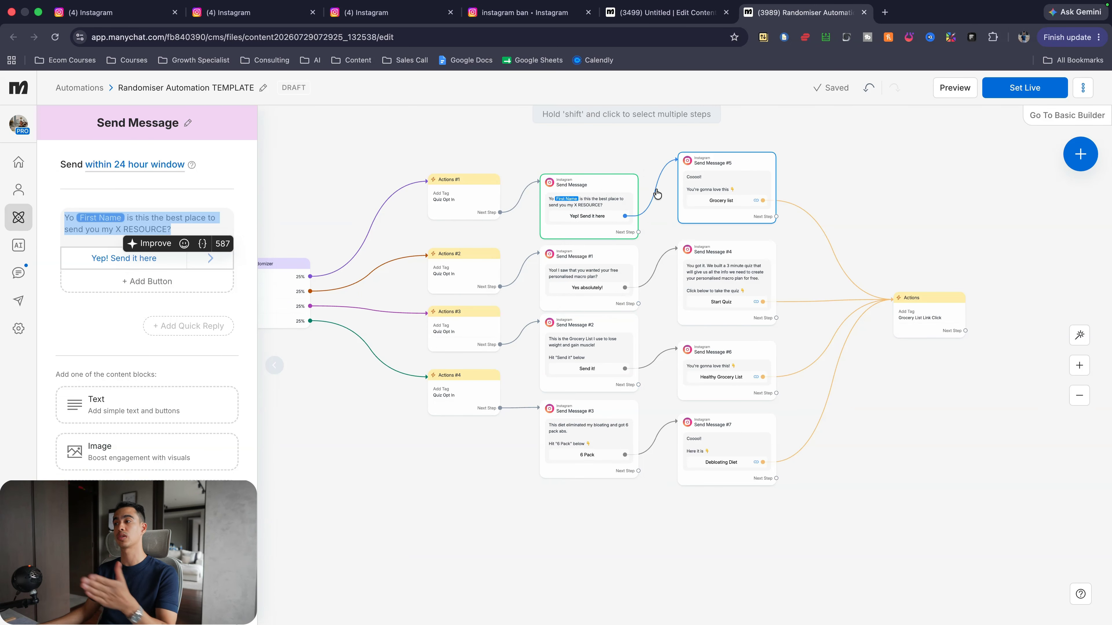
pyautogui.click(655, 15)
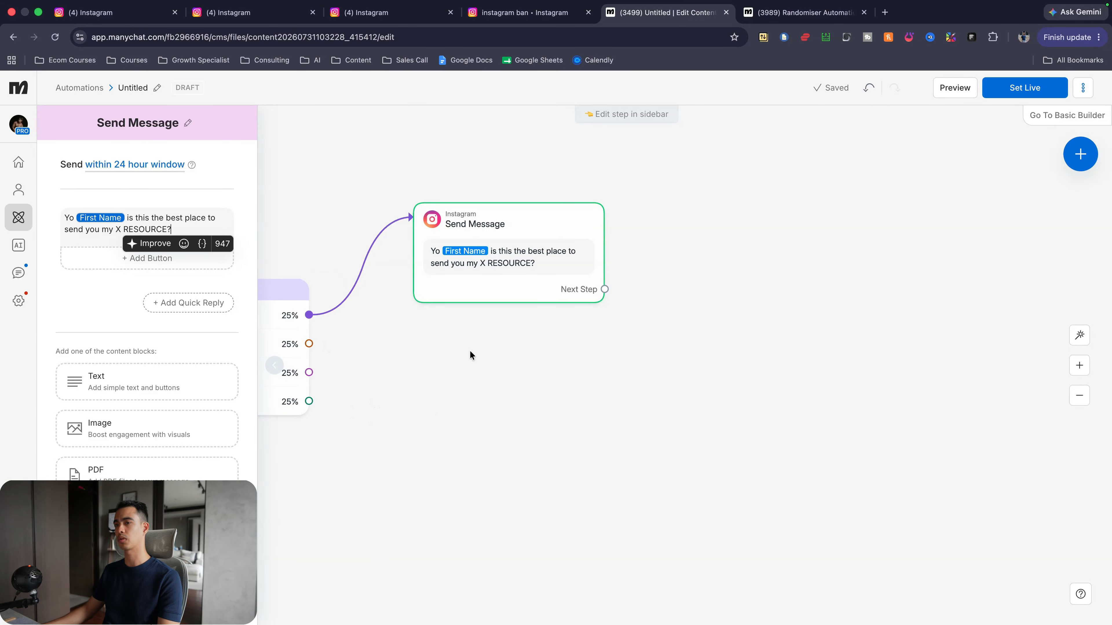
pyautogui.click(491, 357)
pyautogui.moveTo(664, 516); pyautogui.dragTo(450, 139)
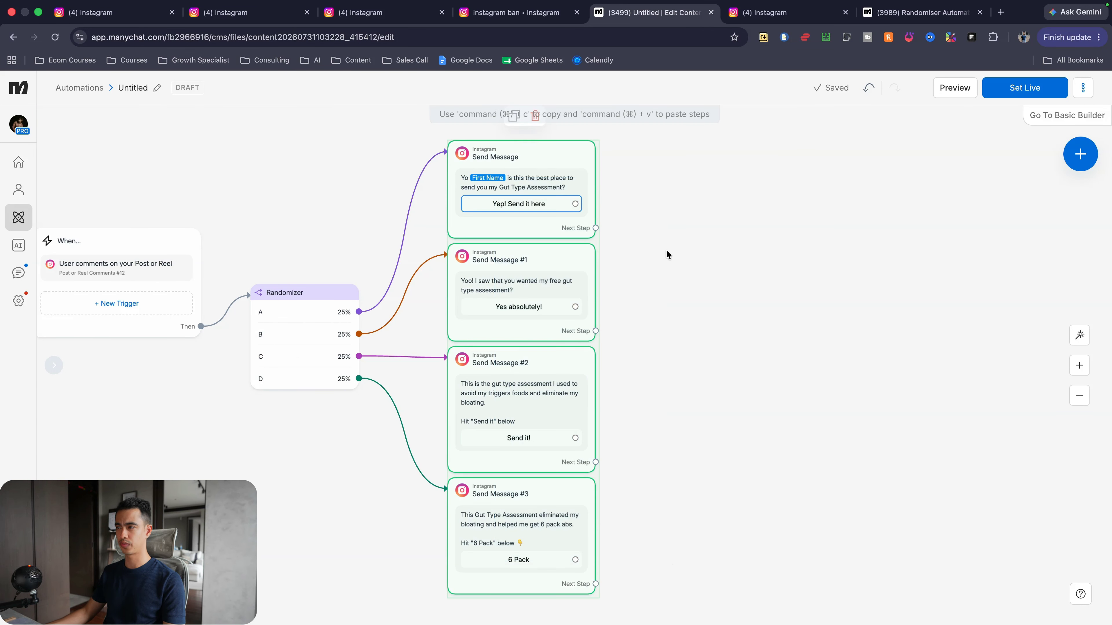
# Examine the coaching niche in the Instagram profile's headline and the free plan quiz page on the Miro AI Assessment Funnel board
pyautogui.click(783, 13)
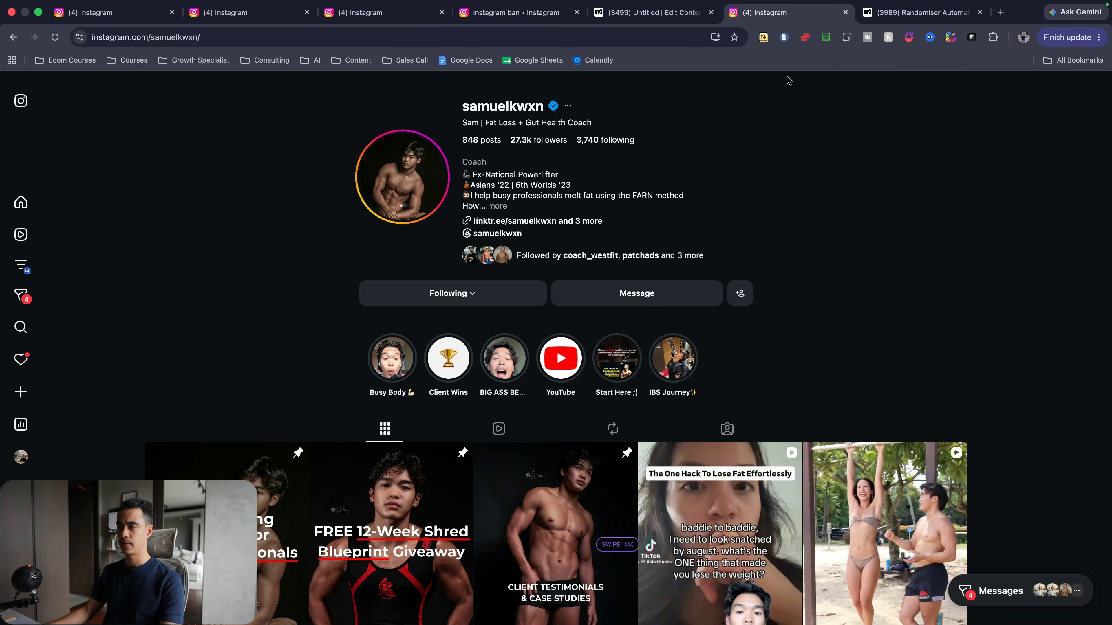
pyautogui.moveTo(571, 140)
pyautogui.mouseDown()
pyautogui.moveTo(559, 119)
pyautogui.moveTo(531, 121)
pyautogui.mouseUp()
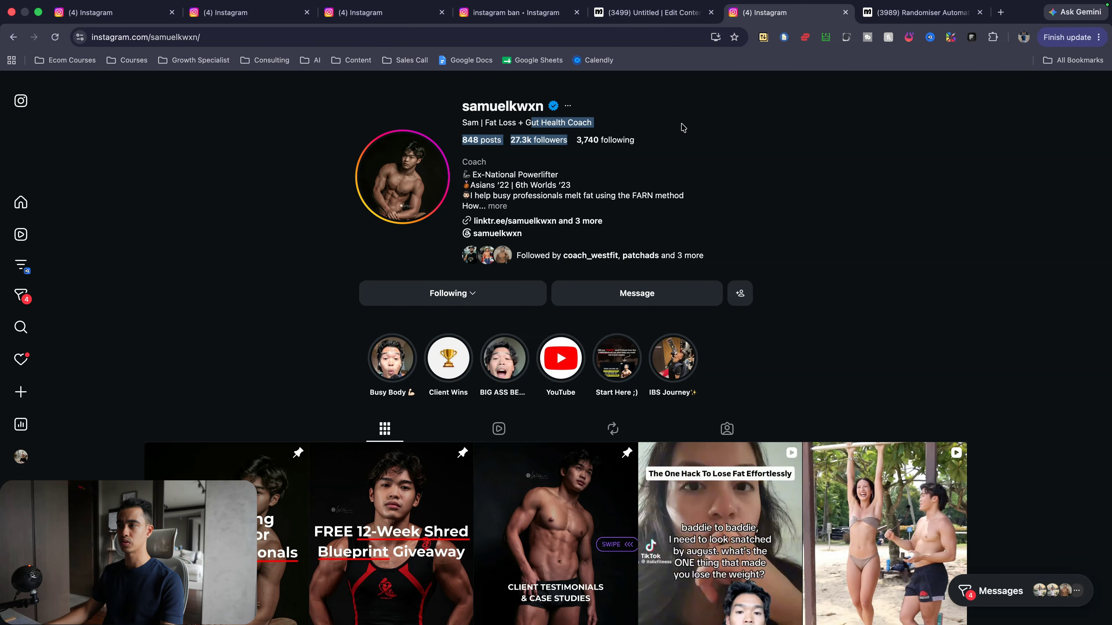
pyautogui.click(733, 126)
pyautogui.hotkey('ctrl', 'shift', 'Tab')
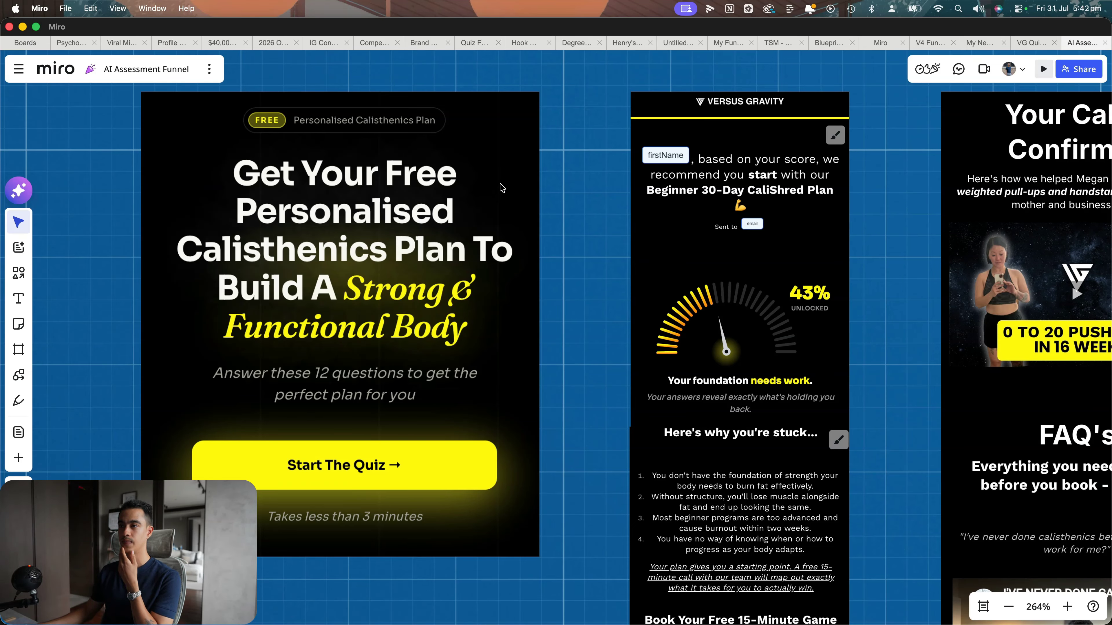
pyautogui.click(502, 188)
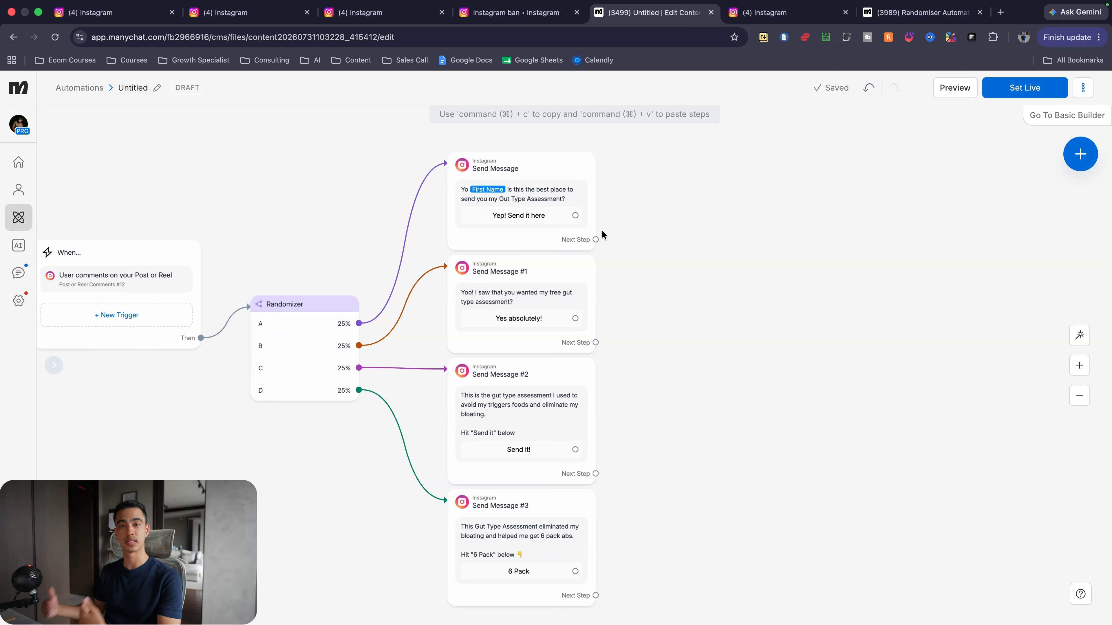
# Review the wording and reply buttons of the draft's four Gut Type Assessment opening messages, from Send Message through Send Message #3
pyautogui.scroll(5, 602, 232)
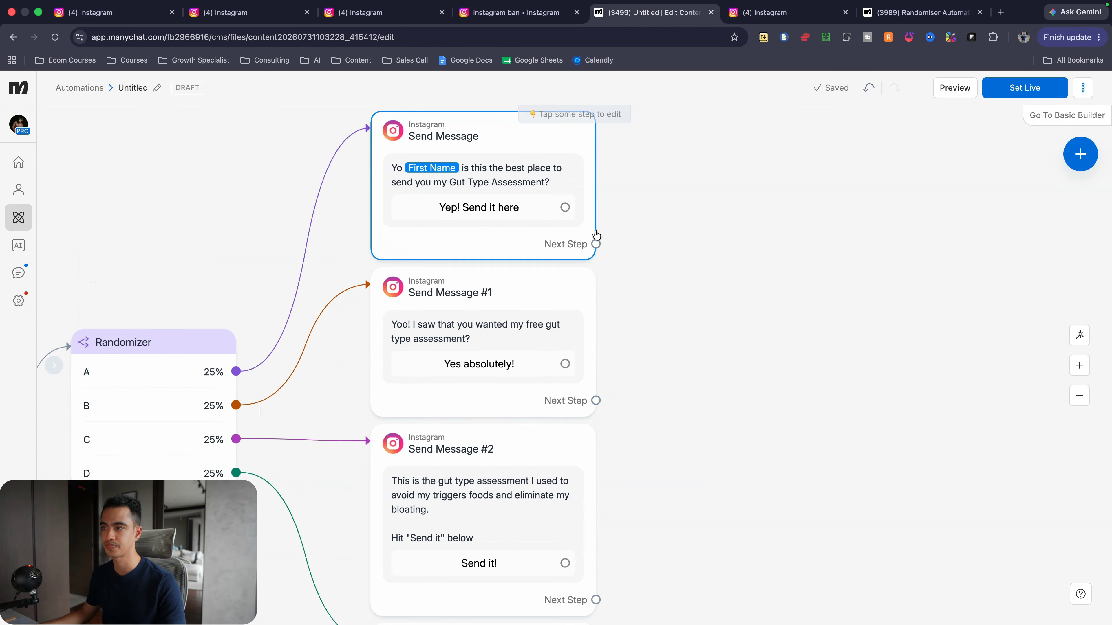
pyautogui.scroll(1, 541, 218)
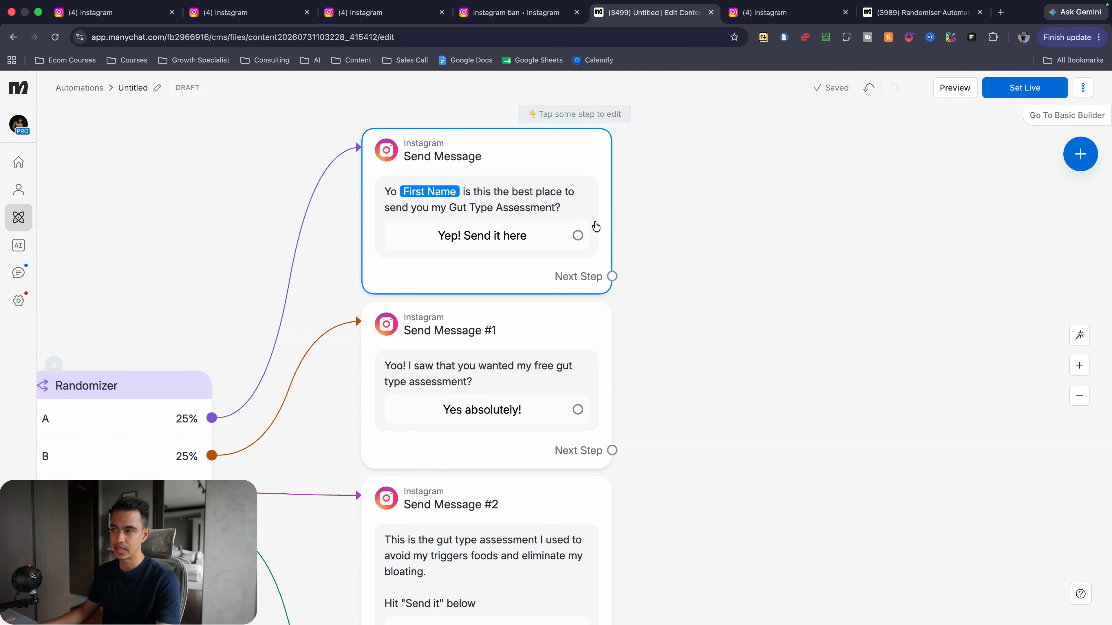
pyautogui.scroll(-2, 569, 215)
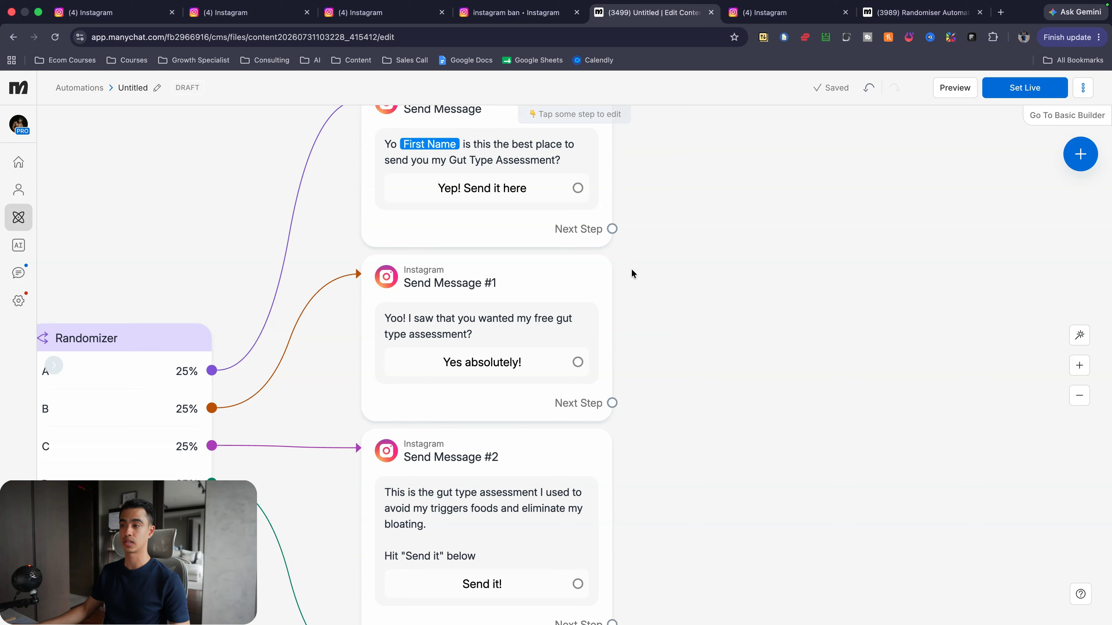
pyautogui.scroll(-4, 615, 279)
pyautogui.click(615, 279)
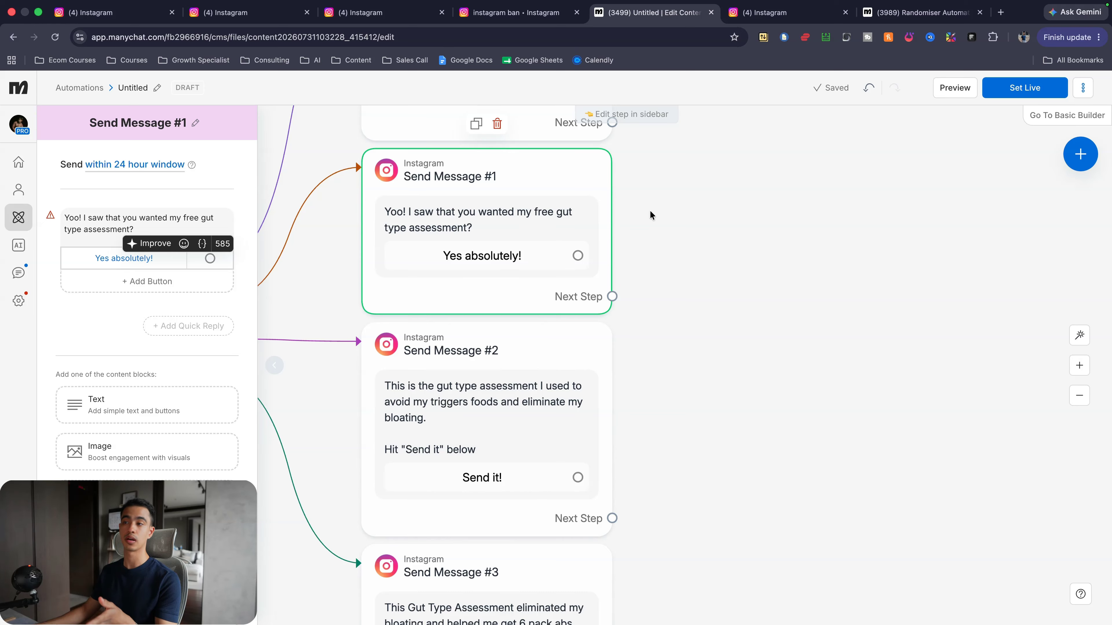
pyautogui.click(722, 254)
pyautogui.scroll(-2, 682, 266)
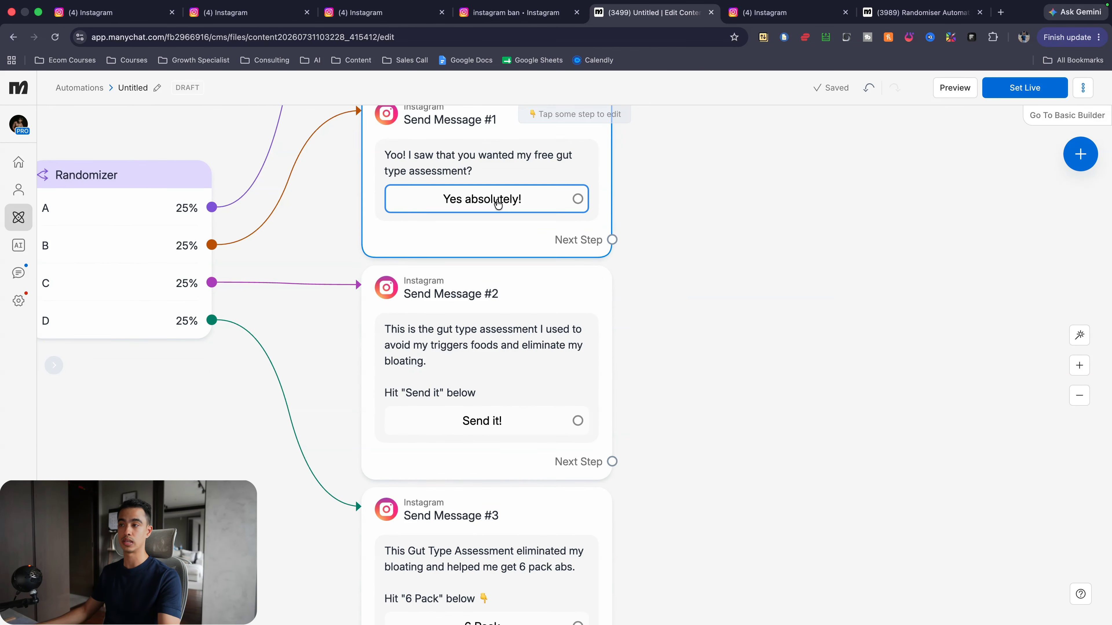
pyautogui.scroll(-3, 578, 329)
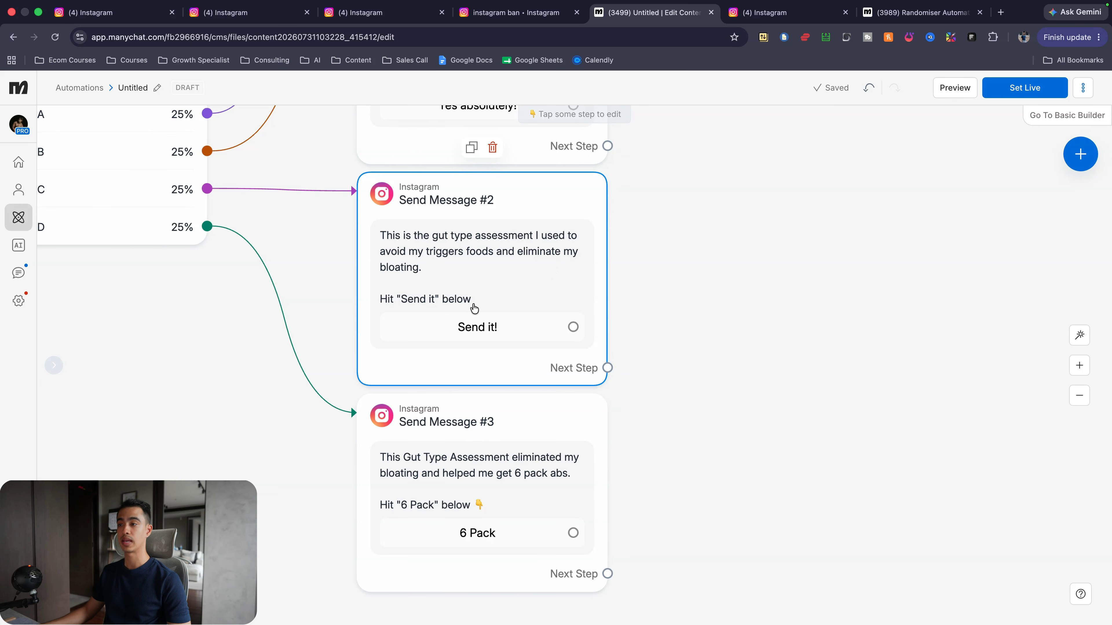
pyautogui.scroll(-5, 504, 328)
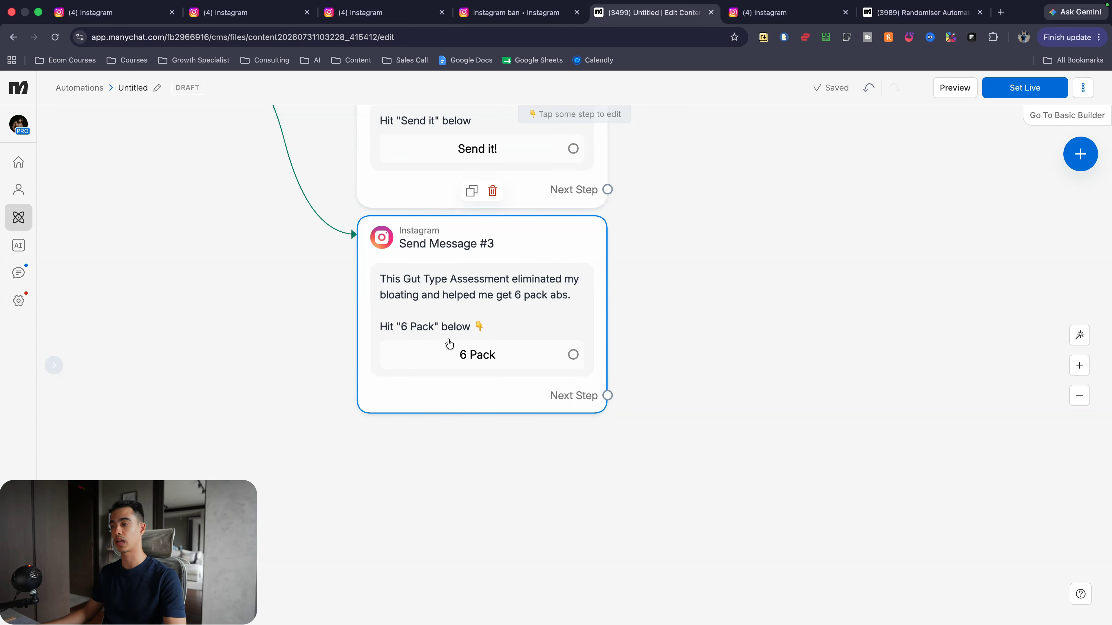
pyautogui.scroll(-6, 585, 355)
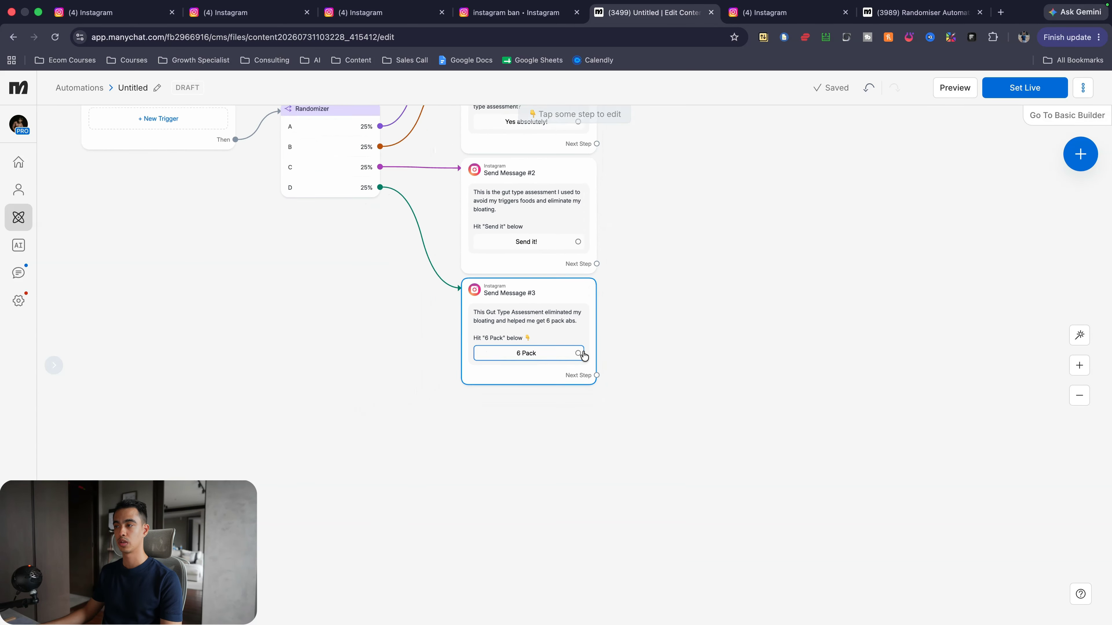
pyautogui.hscroll(-2, 584, 347)
pyautogui.scroll(-1, 584, 348)
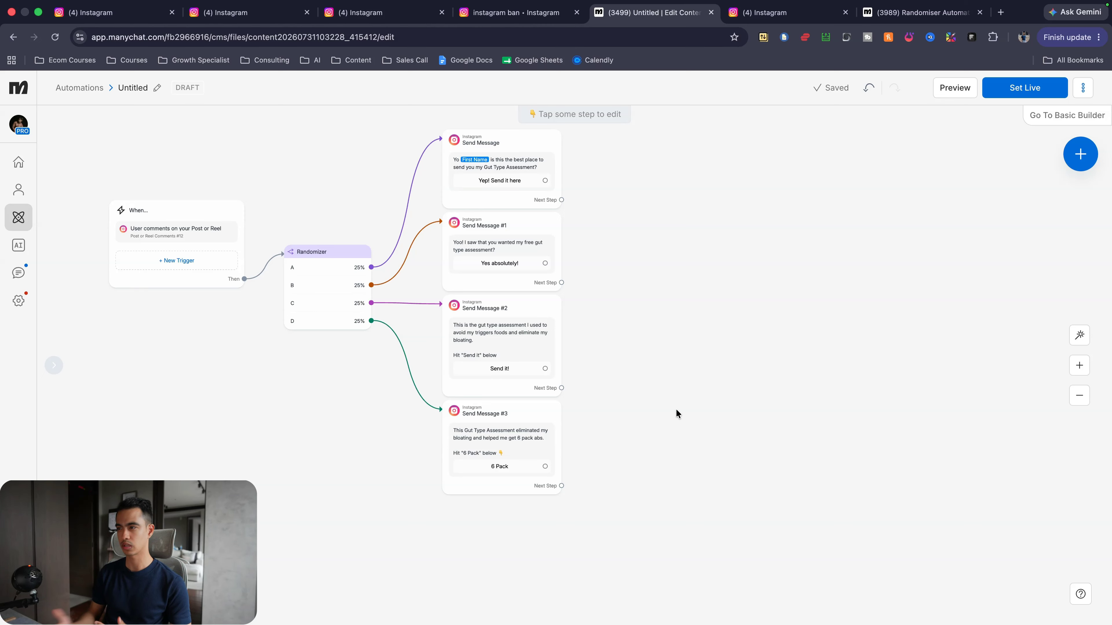
# Switch to the randomiser template and examine the follow-up messages linked to each reply button and their shared tag action
pyautogui.hscroll(4, 672, 415)
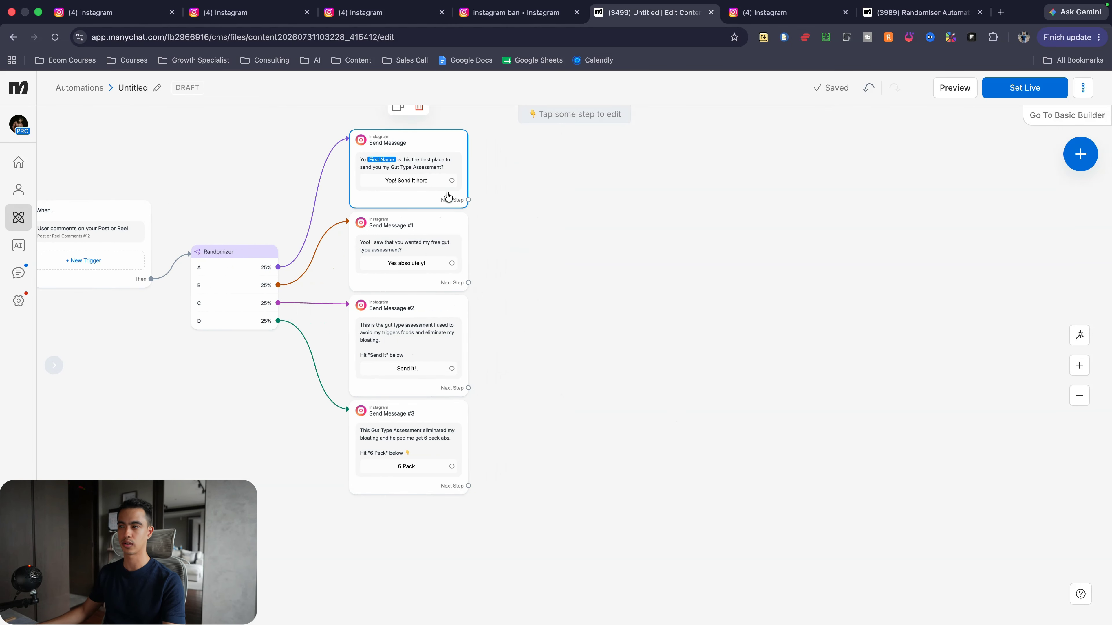
pyautogui.click(901, 13)
pyautogui.hscroll(4, 712, 220)
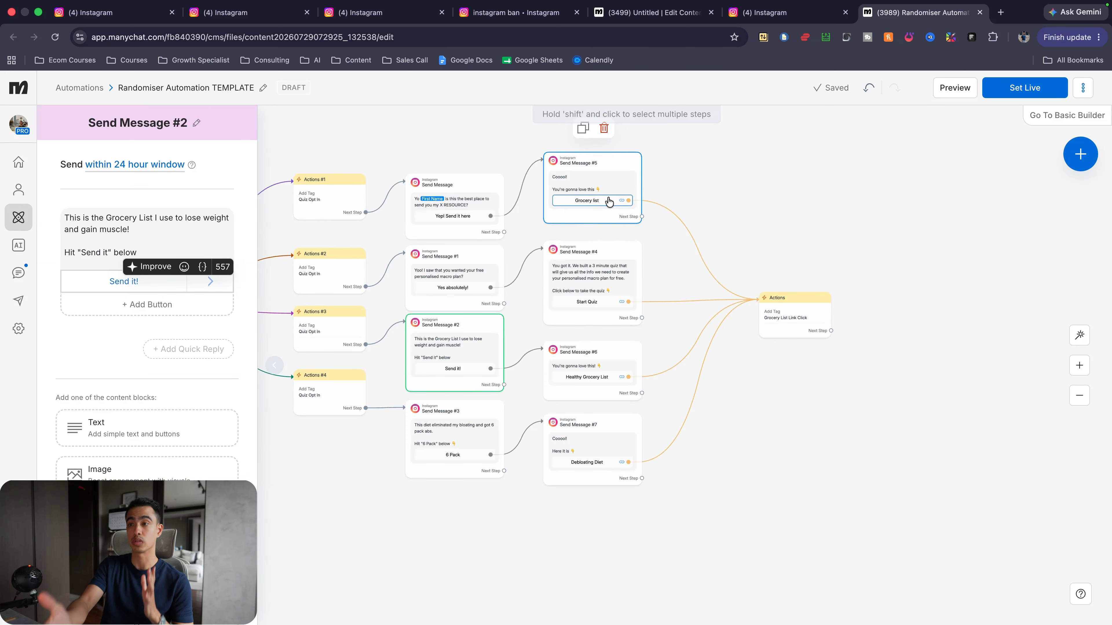
pyautogui.scroll(3, 610, 285)
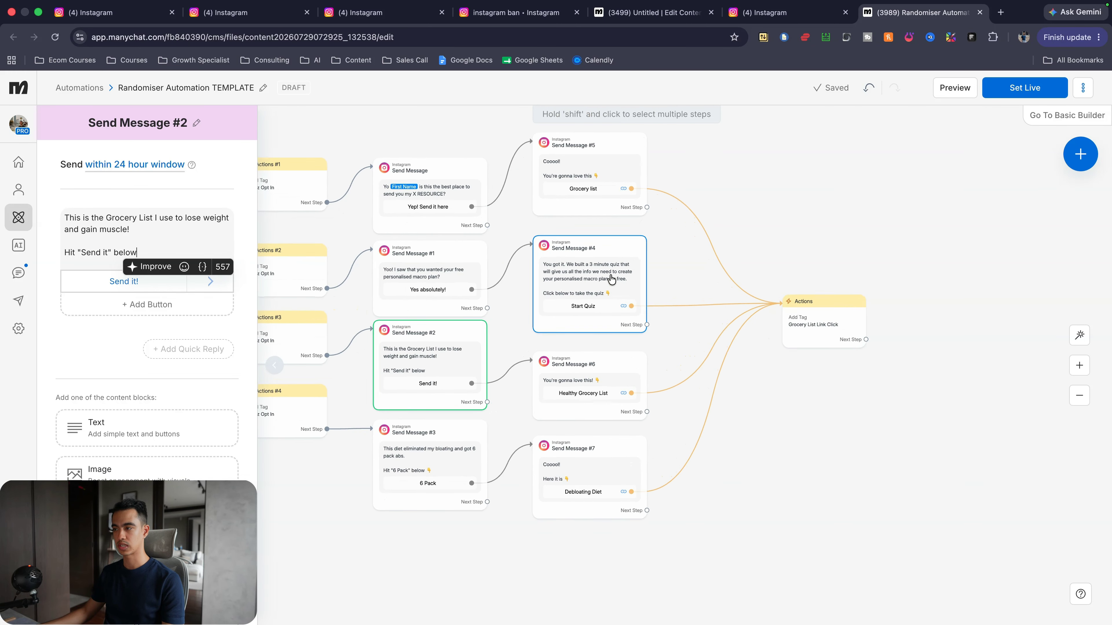
pyautogui.hscroll(3, 613, 280)
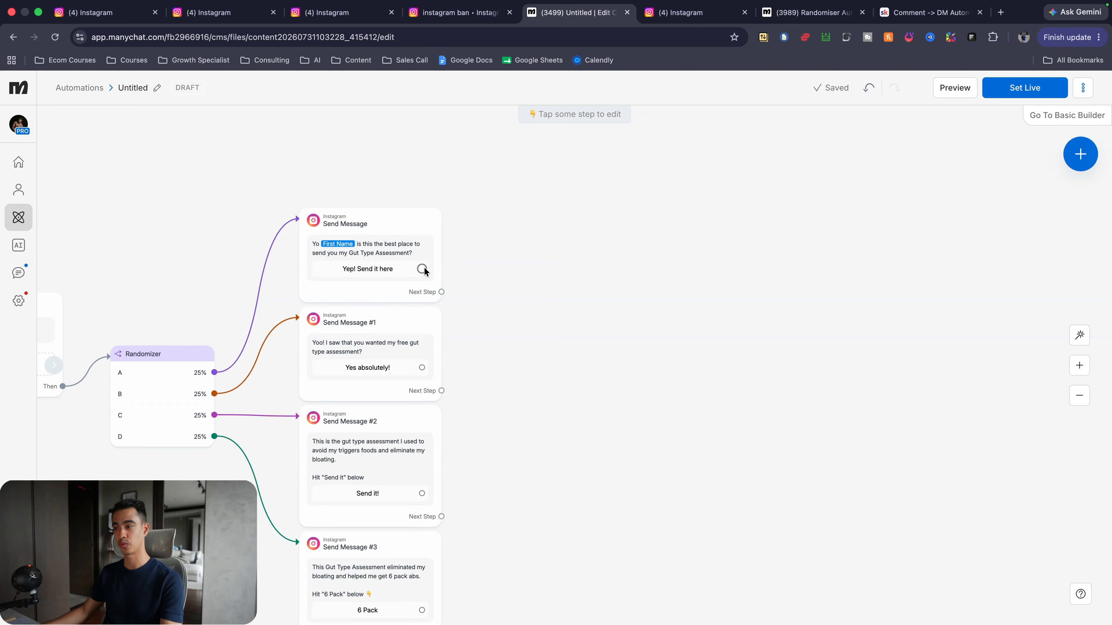
# Connect a new Instagram message to the "Yep! Send it here" button with the text "Cooool! You're gonna love this 👇"
pyautogui.moveTo(422, 269); pyautogui.dragTo(517, 220)
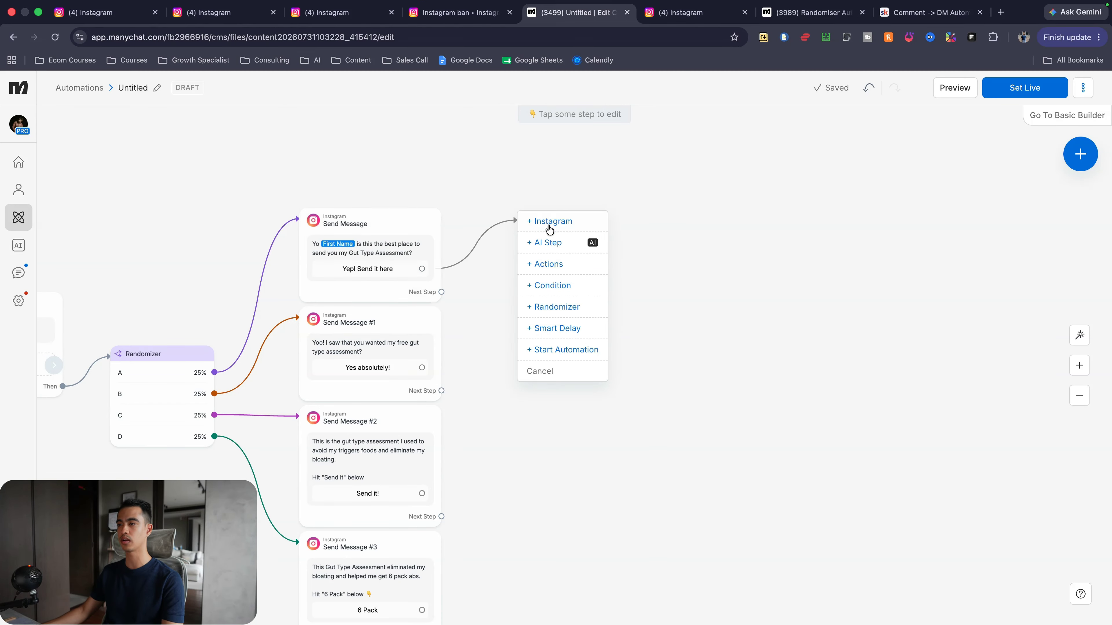
pyautogui.click(549, 230)
pyautogui.write("Cooool!  You're gonna love this 👇")
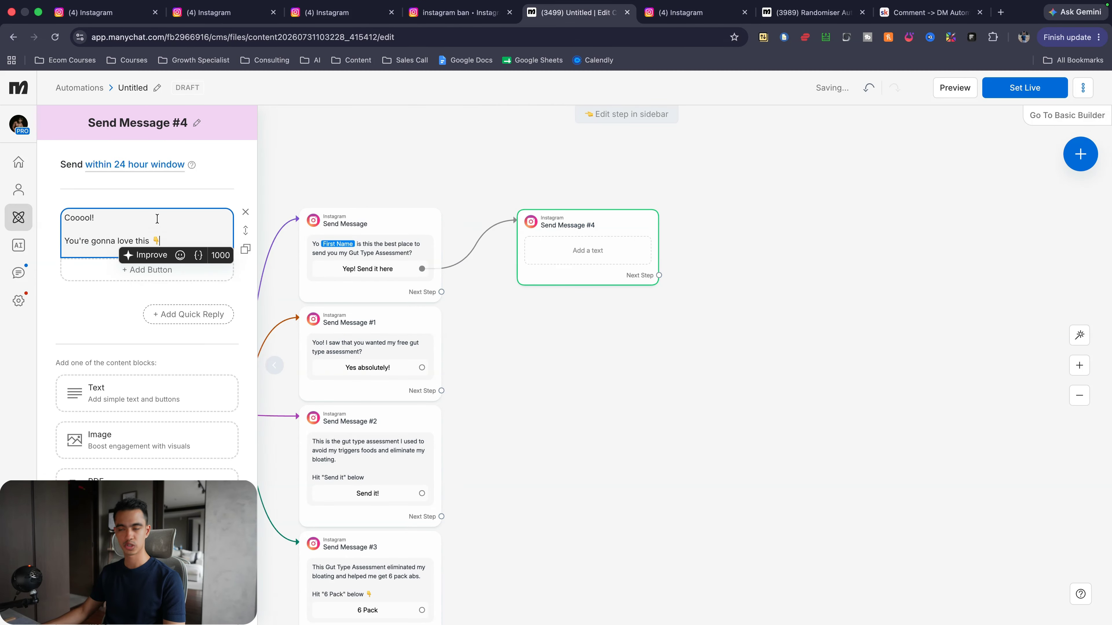
# Inspect the title, website URL and additional action settings of the template's "Grocery list" button in Send Message #5
pyautogui.click(794, 13)
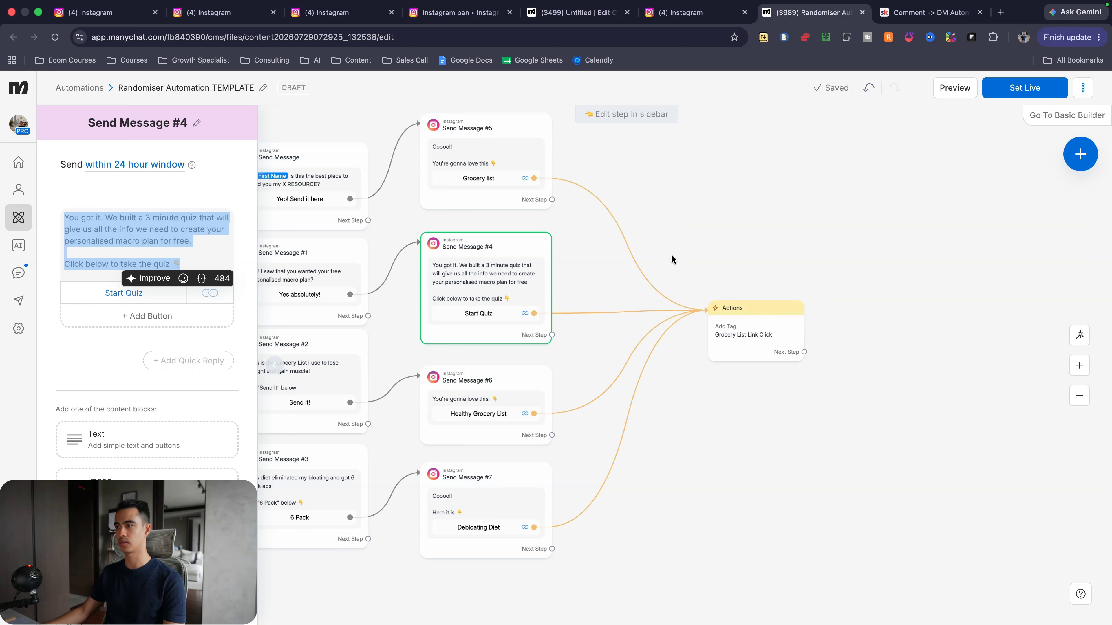
pyautogui.click(534, 141)
pyautogui.click(140, 269)
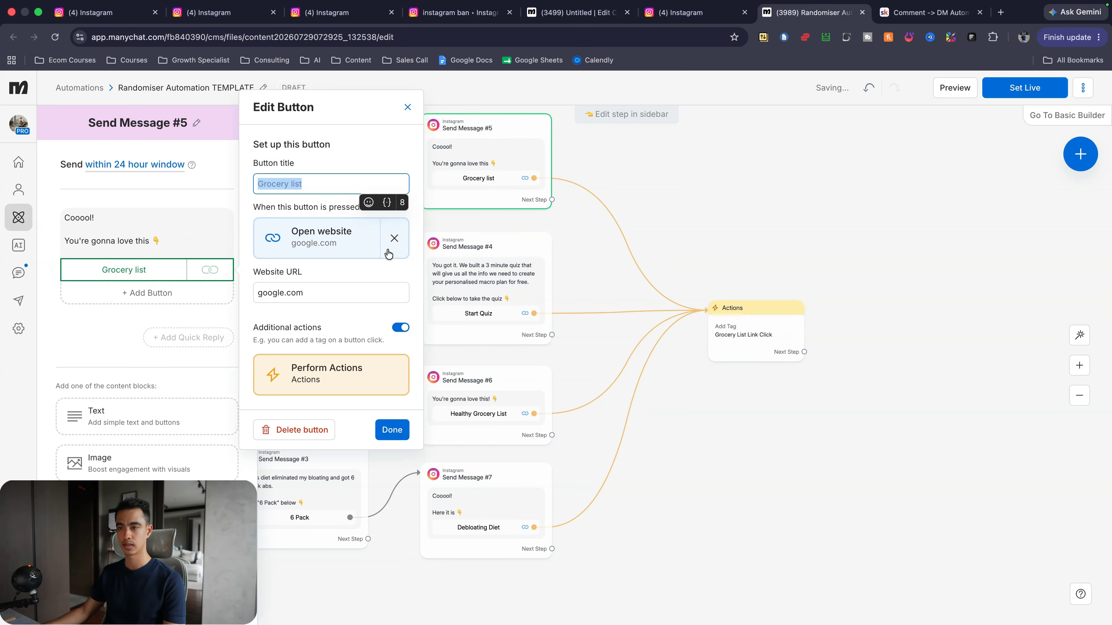
pyautogui.moveTo(312, 292); pyautogui.dragTo(248, 294)
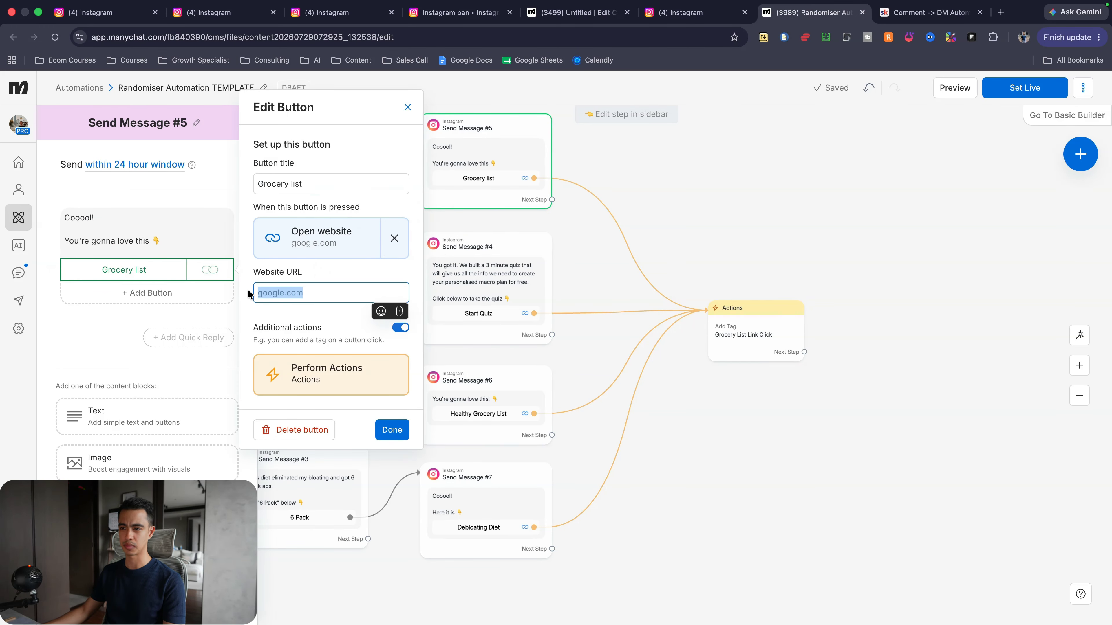
pyautogui.click(391, 429)
# Return to the untitled draft and add a button to Send Message #4 that opens the website google.com
pyautogui.click(578, 12)
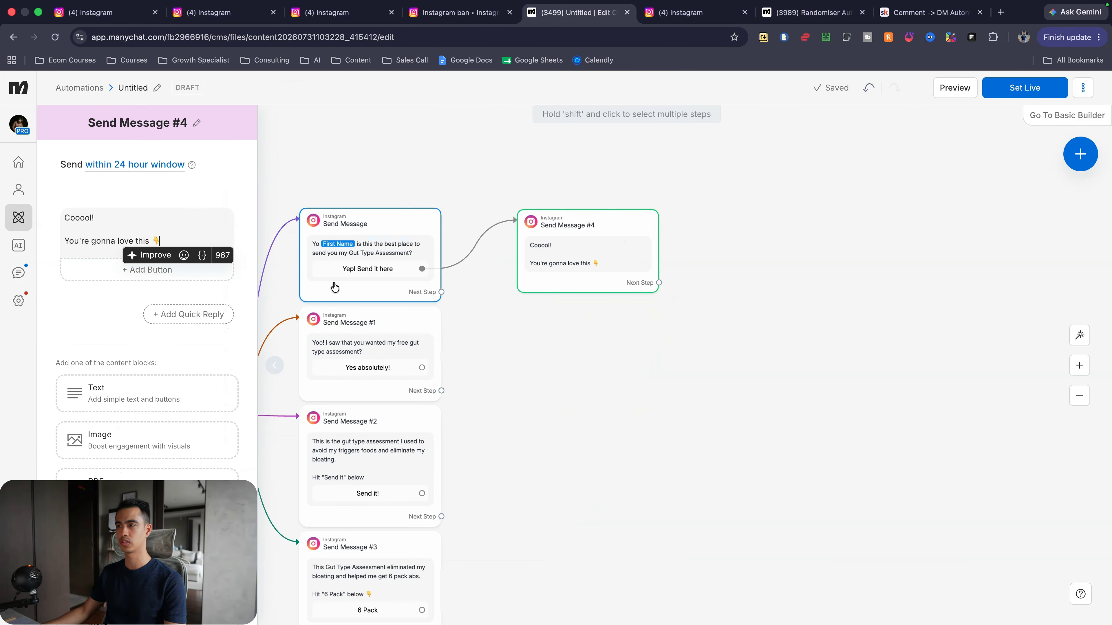
pyautogui.click(147, 269)
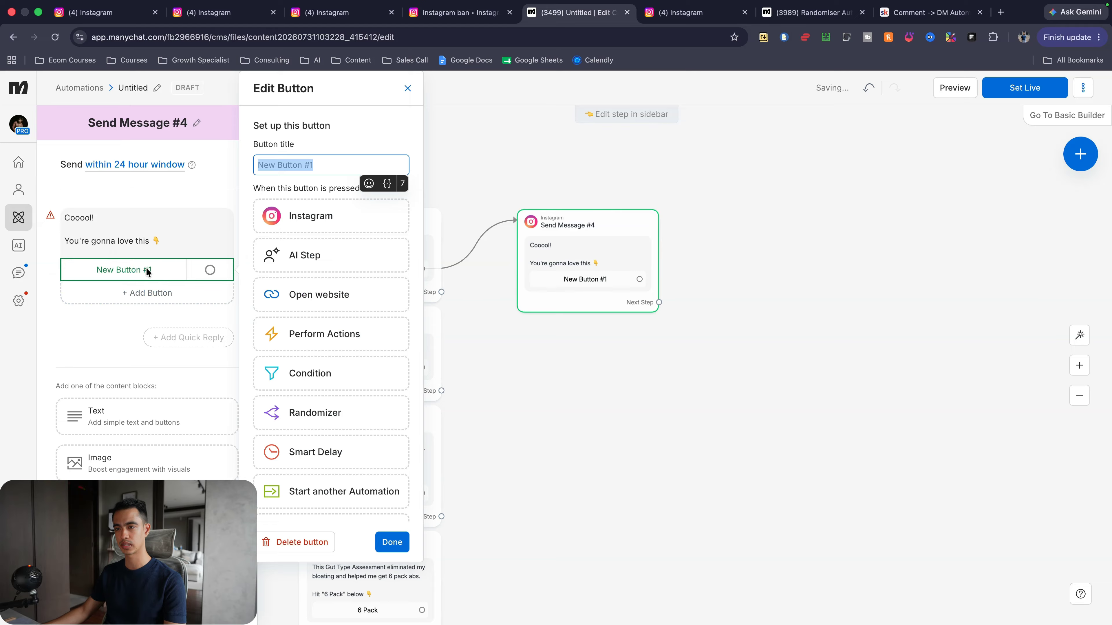
pyautogui.click(147, 270)
pyautogui.click(159, 270)
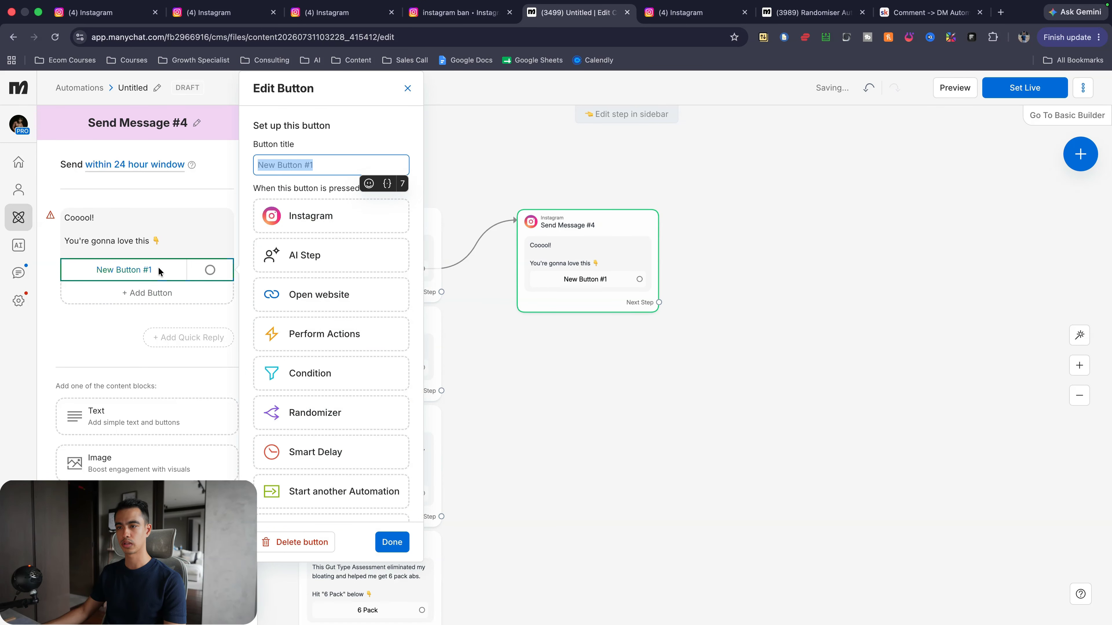
pyautogui.click(366, 298)
pyautogui.write('google.com')
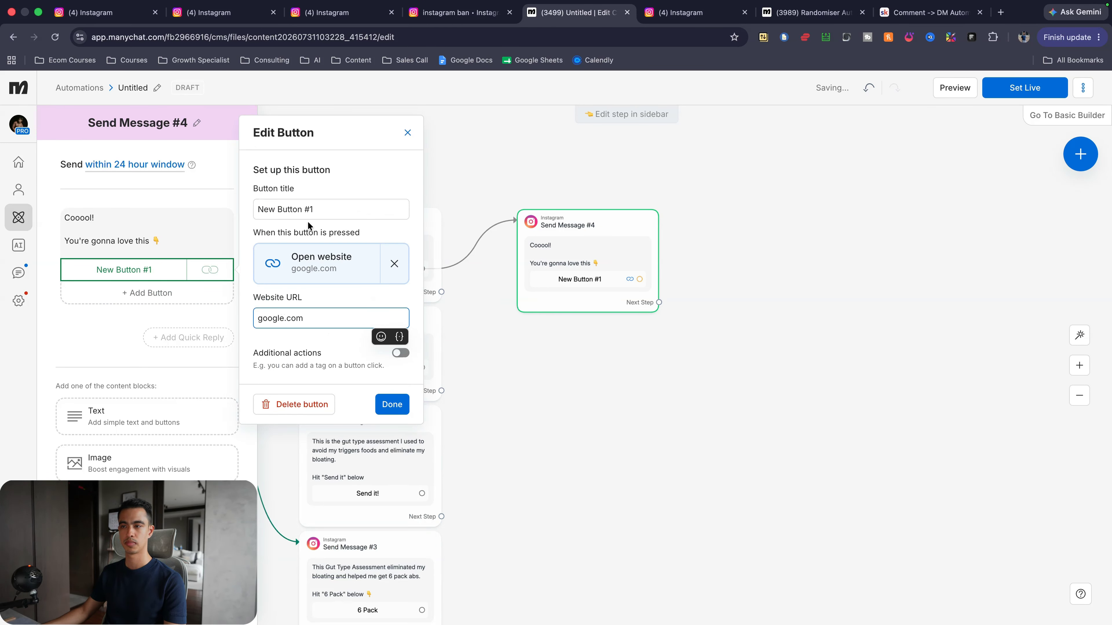
# Title the Send Message #4 link button "Gut Assessment" and save the button settings
pyautogui.moveTo(259, 209); pyautogui.dragTo(342, 207)
pyautogui.write('G')
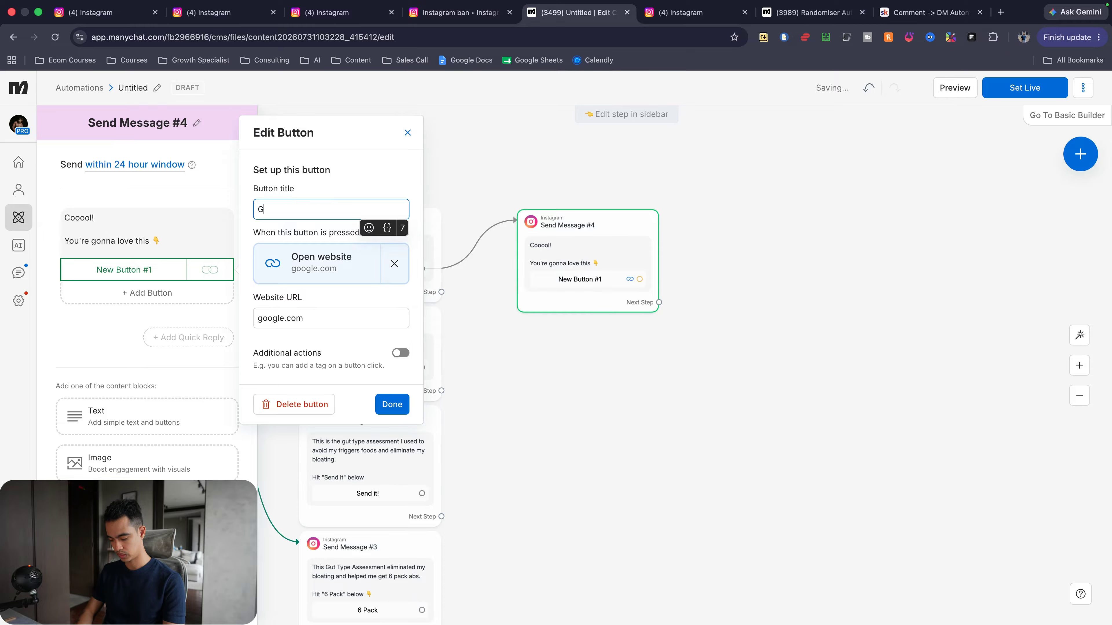
pyautogui.write('ut Health')
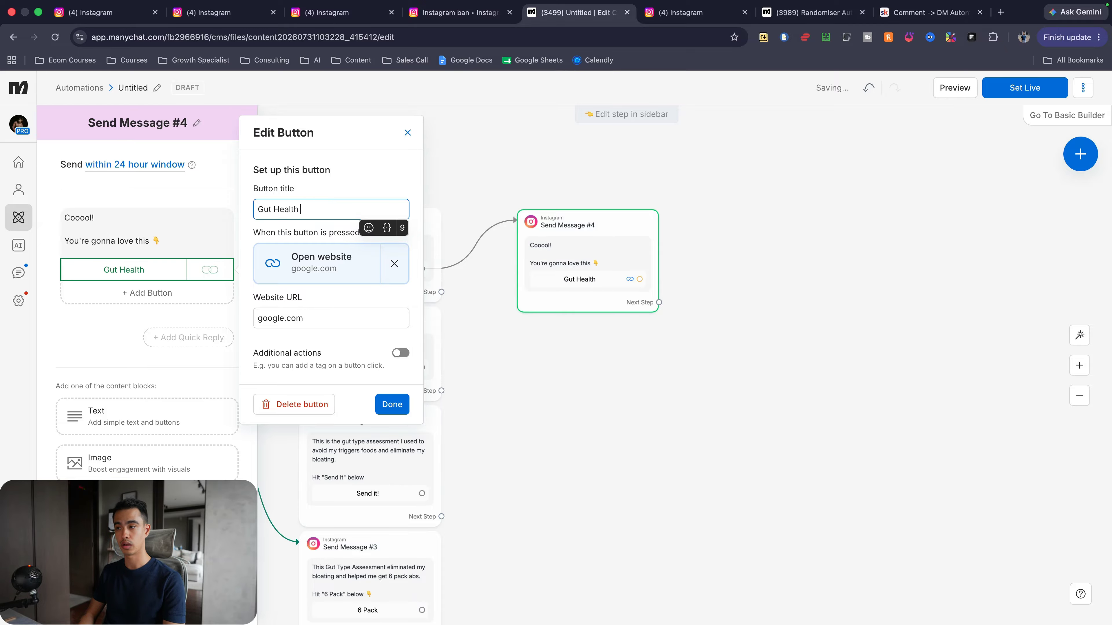
pyautogui.write(' Assessment')
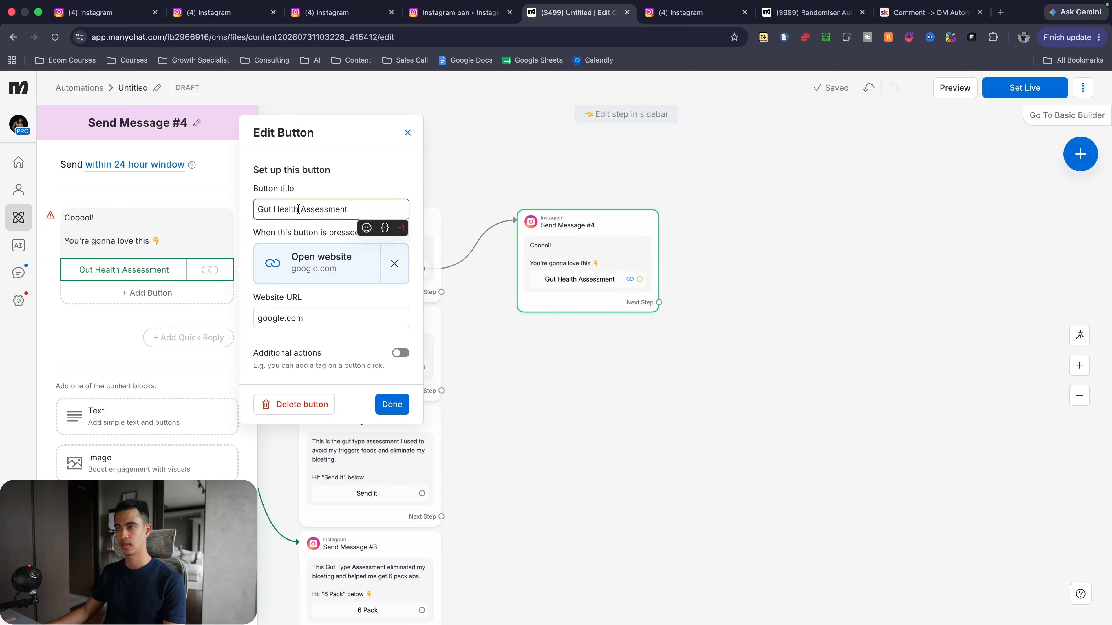
pyautogui.press('BackSpace')
pyautogui.press('BackSpace')
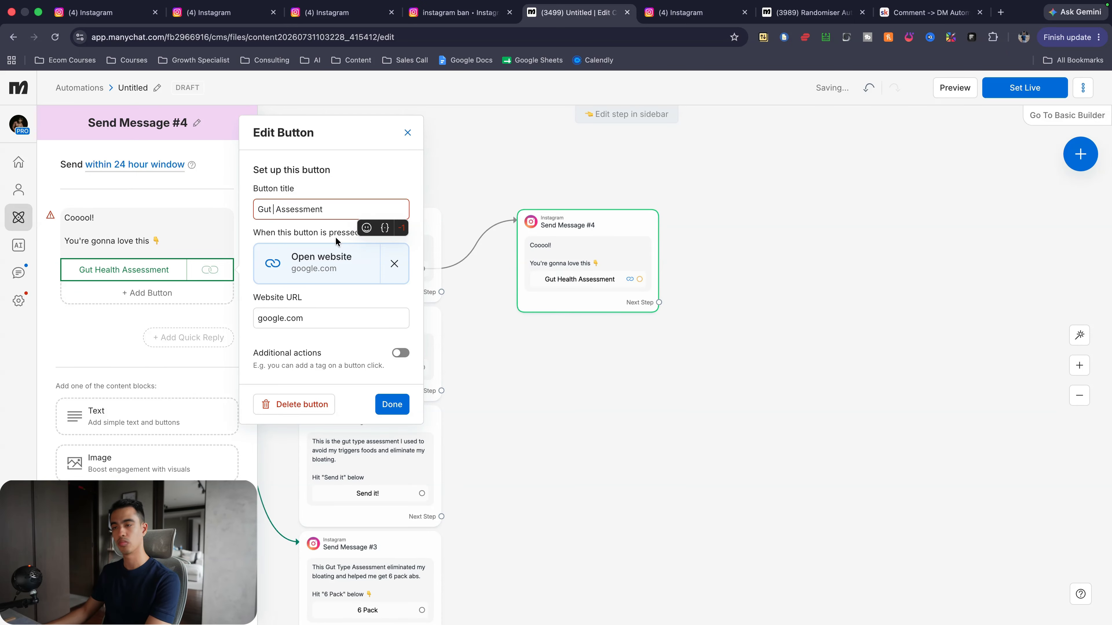
pyautogui.click(385, 404)
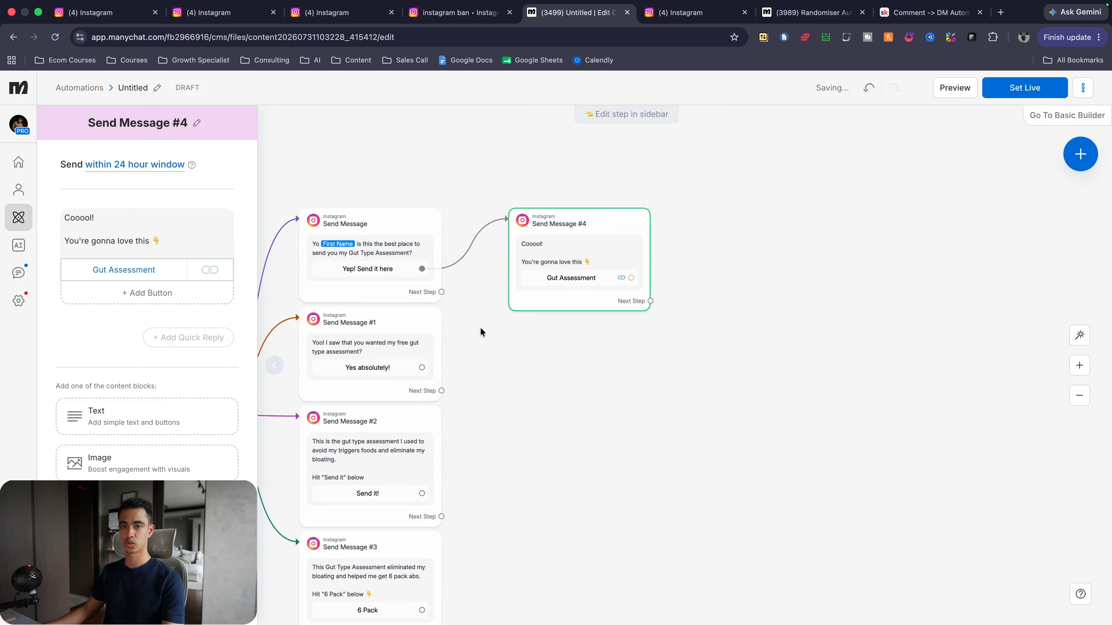
# Review the wording of Send Message #4 and the link settings of its "Gut Type Assessment" button
pyautogui.click(529, 347)
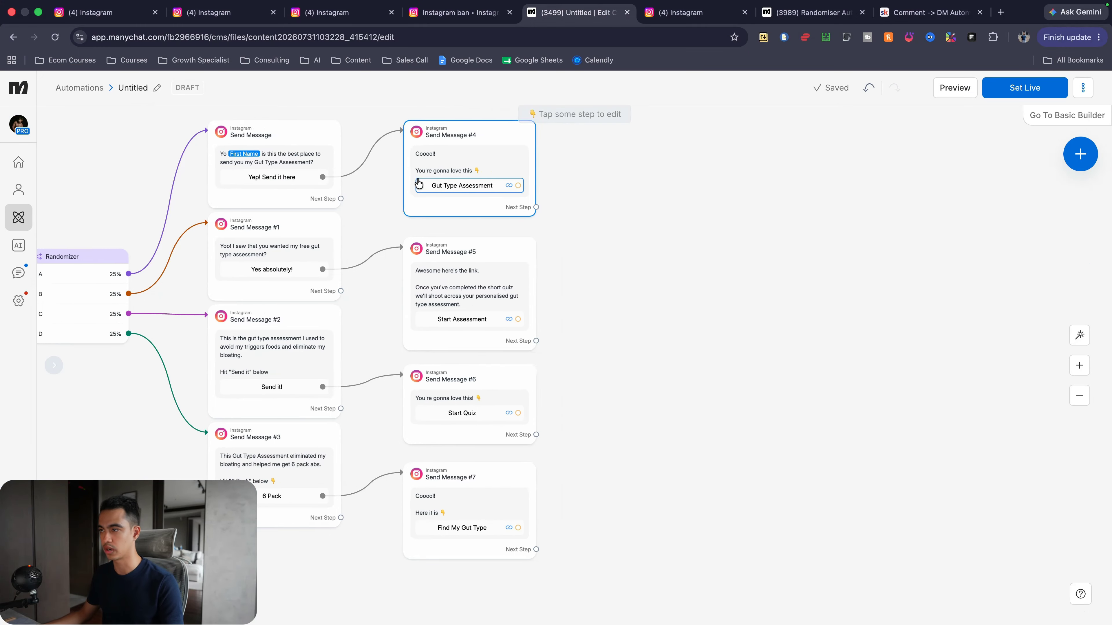
pyautogui.scroll(5, 326, 198)
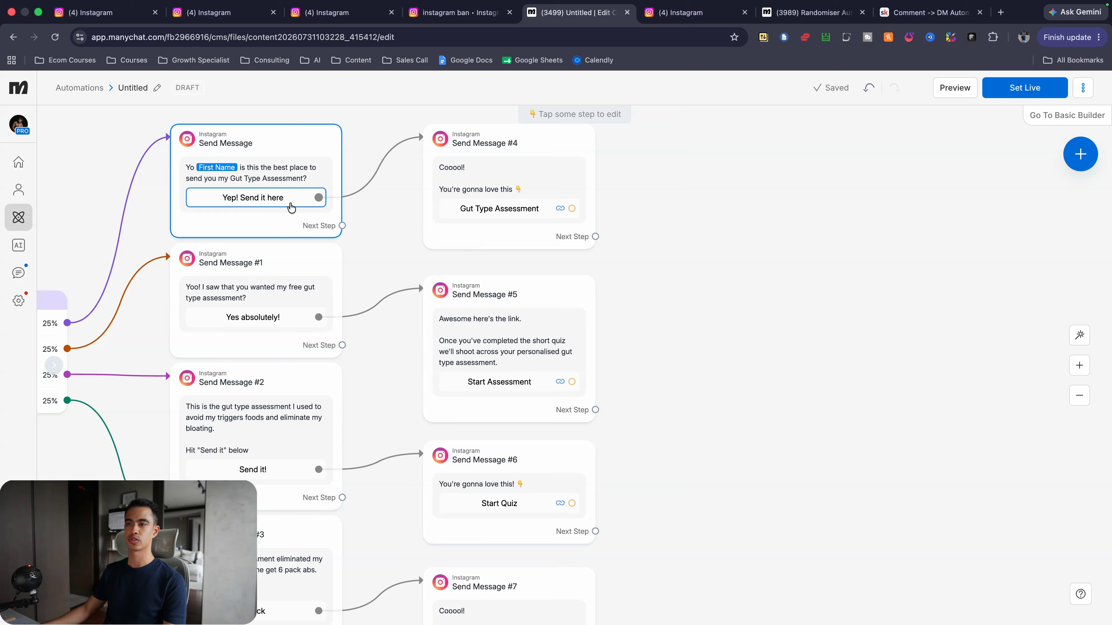
pyautogui.click(420, 171)
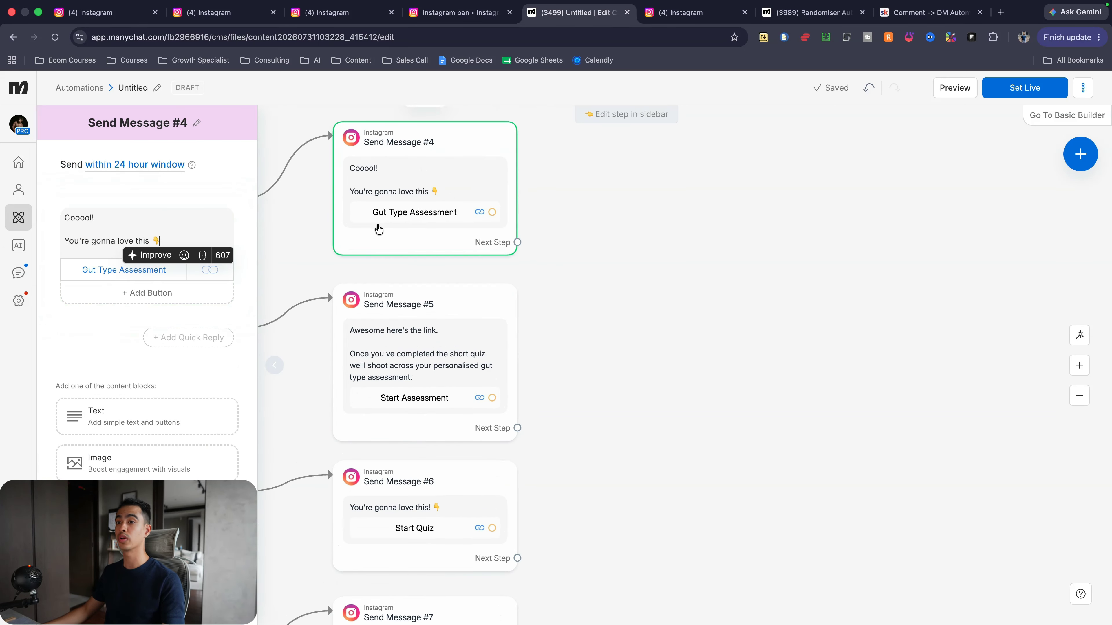
pyautogui.click(123, 269)
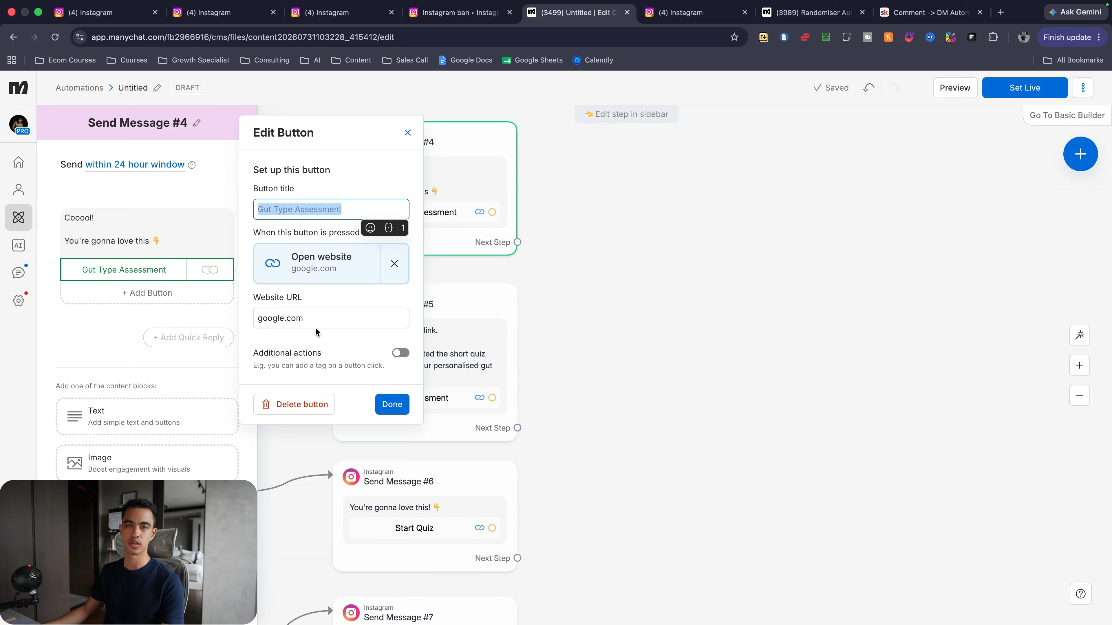
pyautogui.click(392, 404)
# Review the wording and link buttons of Send Message #5, #6 and #7, plus how the whole flow branches from the randomizer
pyautogui.scroll(-3, 622, 289)
pyautogui.hscroll(-3, 622, 288)
pyautogui.click(547, 218)
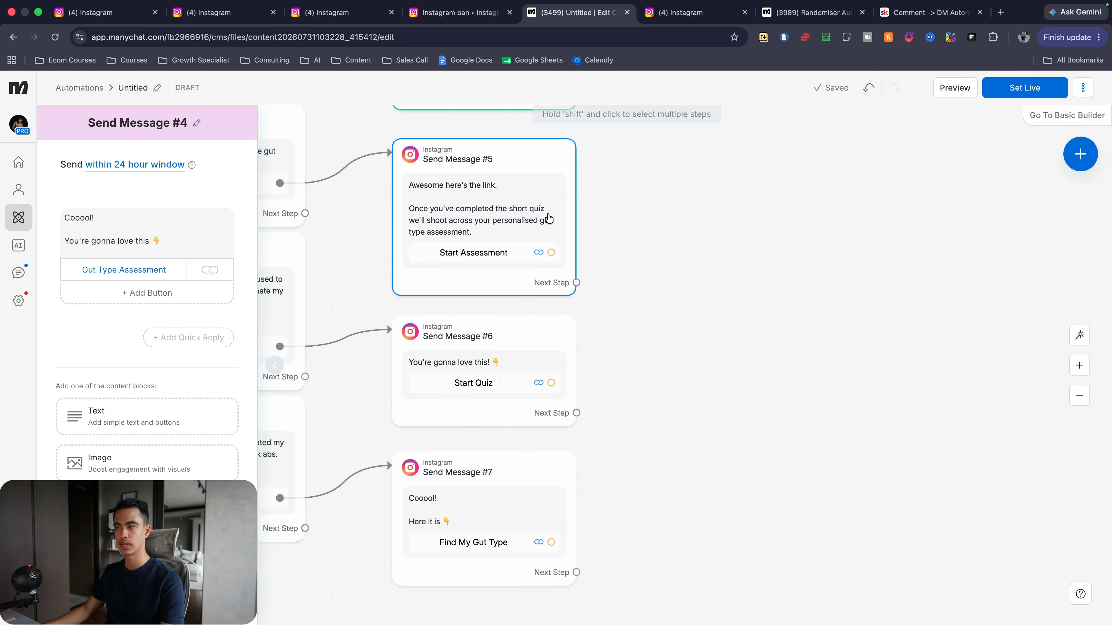
pyautogui.hscroll(-2, 482, 201)
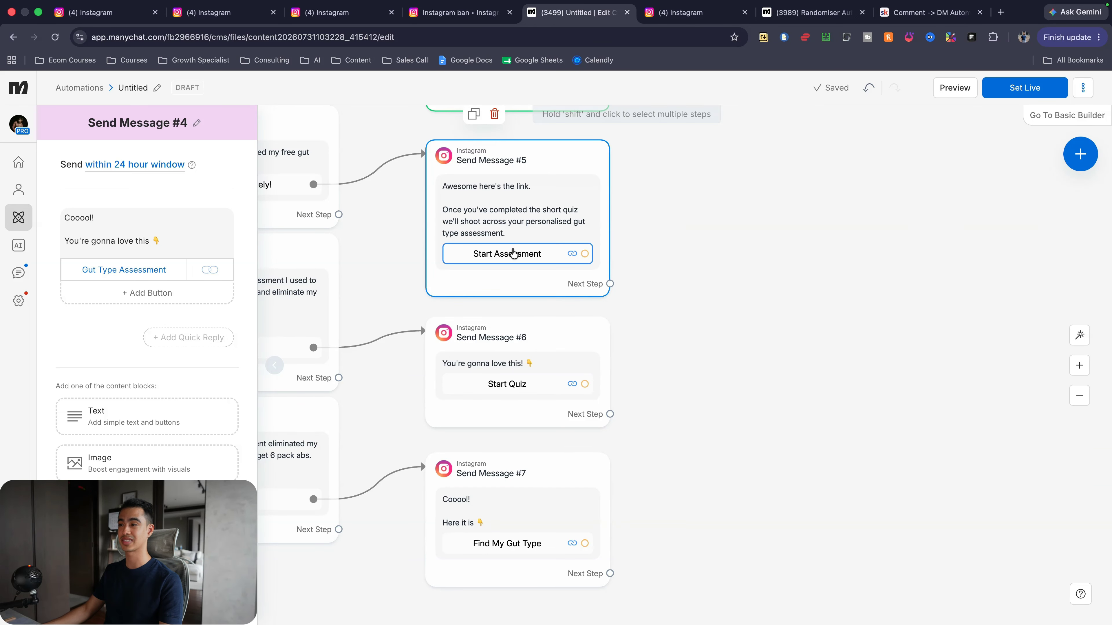
pyautogui.click(512, 261)
pyautogui.click(694, 282)
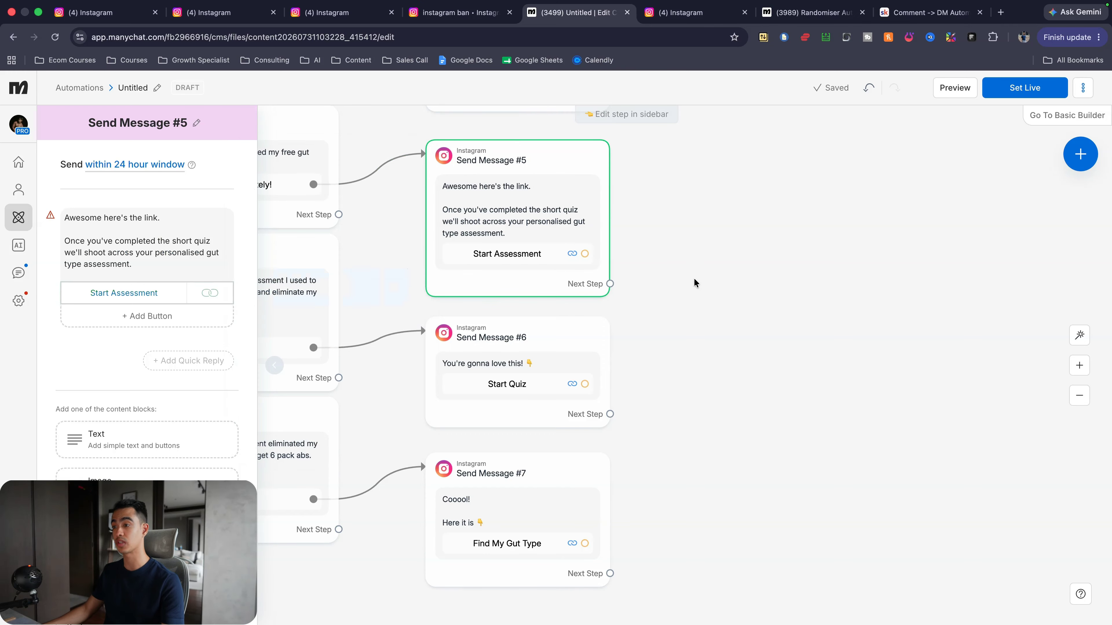
pyautogui.scroll(-3, 500, 392)
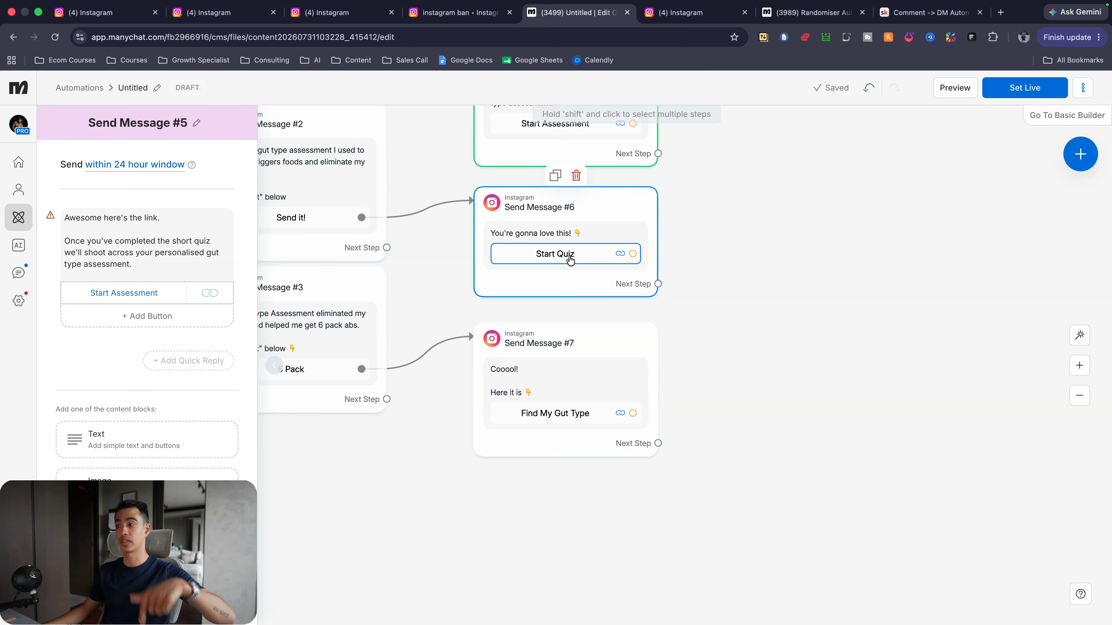
pyautogui.scroll(-2, 556, 306)
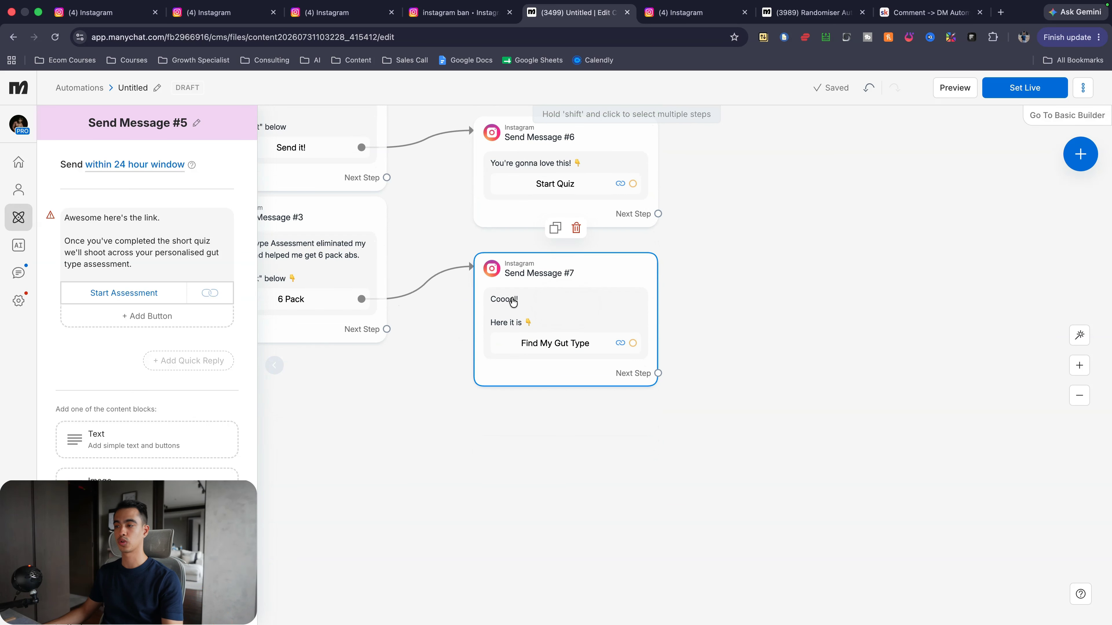
pyautogui.click(532, 318)
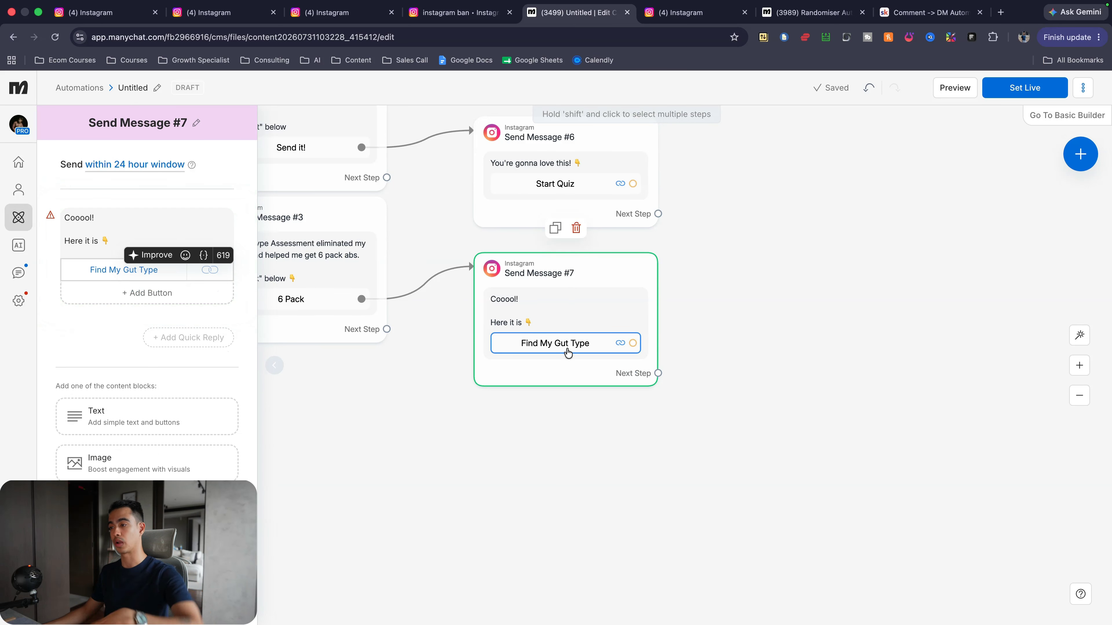
pyautogui.scroll(-2, 670, 328)
pyautogui.scroll(-2, 671, 326)
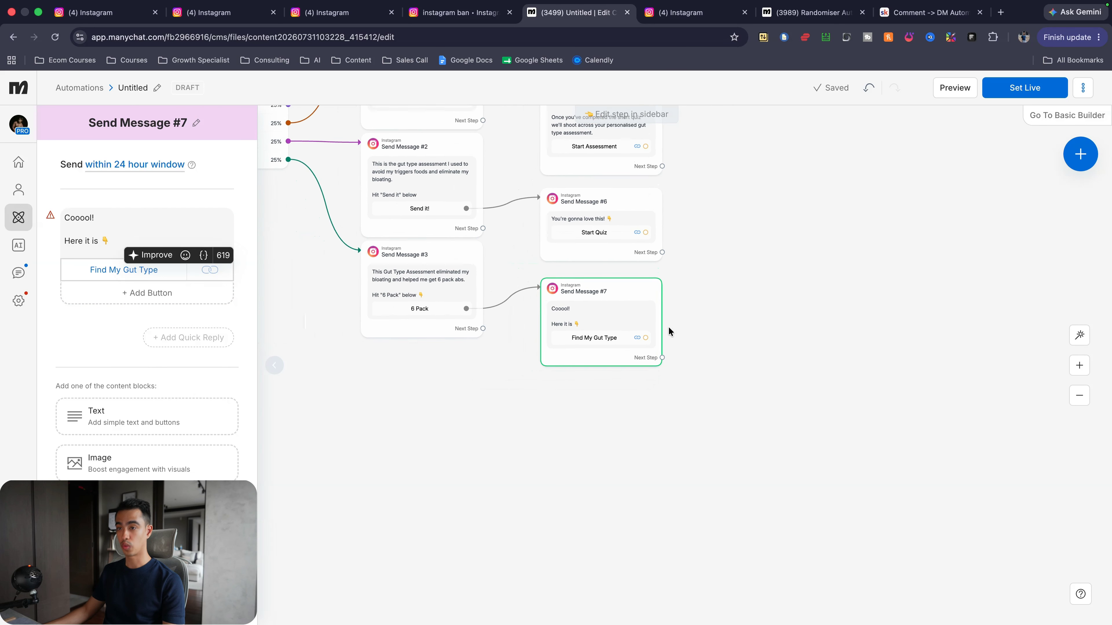
pyautogui.scroll(1, 667, 326)
pyautogui.click(728, 315)
pyautogui.scroll(4, 722, 315)
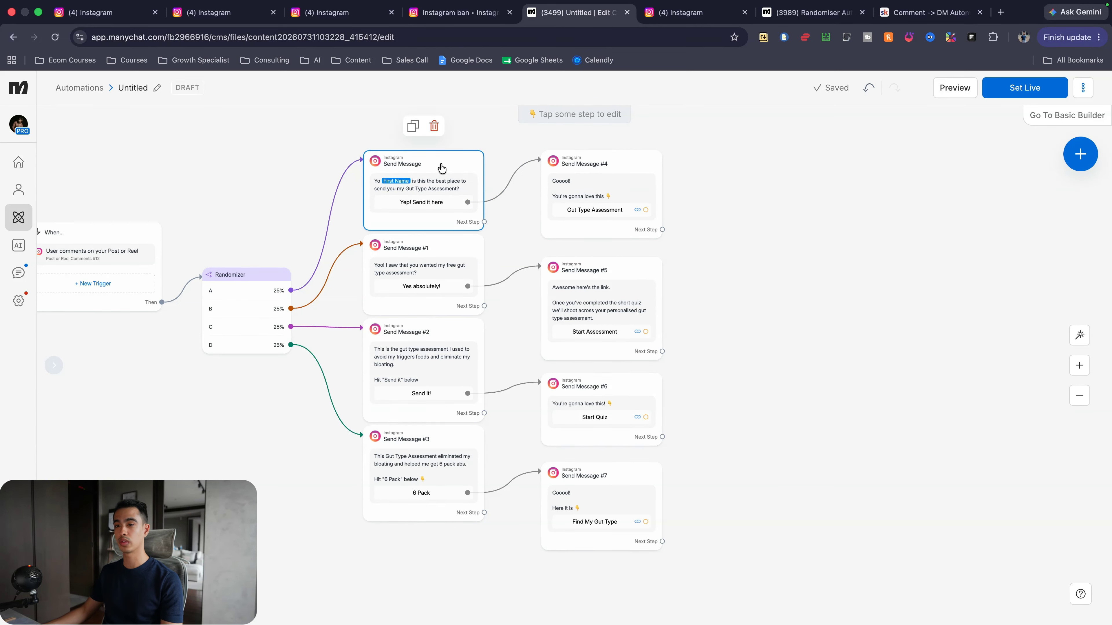
pyautogui.scroll(3, 441, 166)
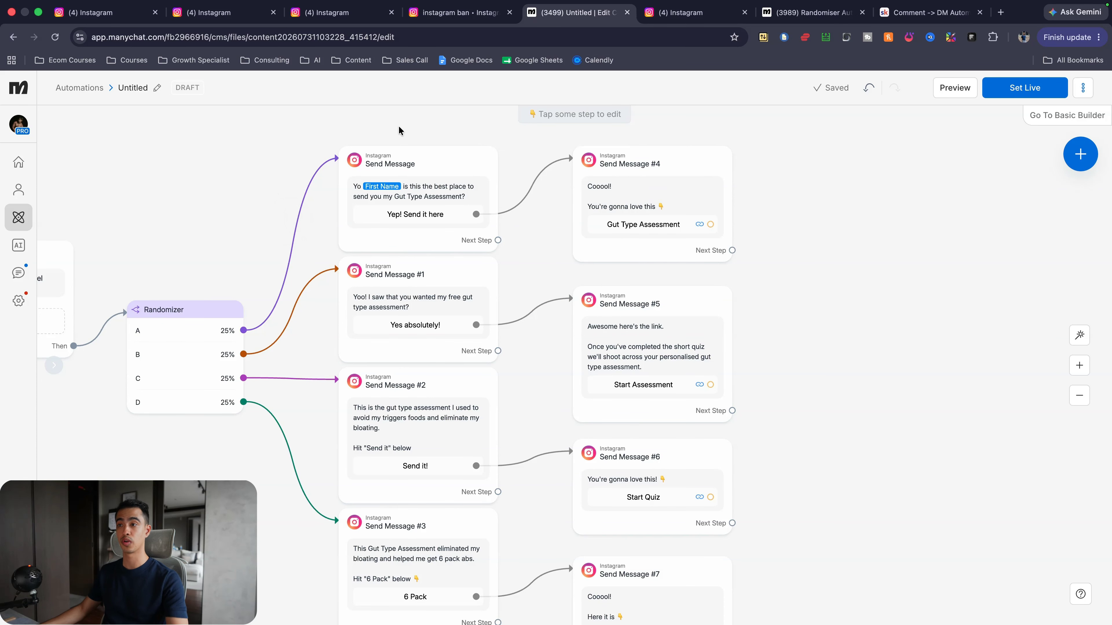
pyautogui.scroll(-2, 700, 333)
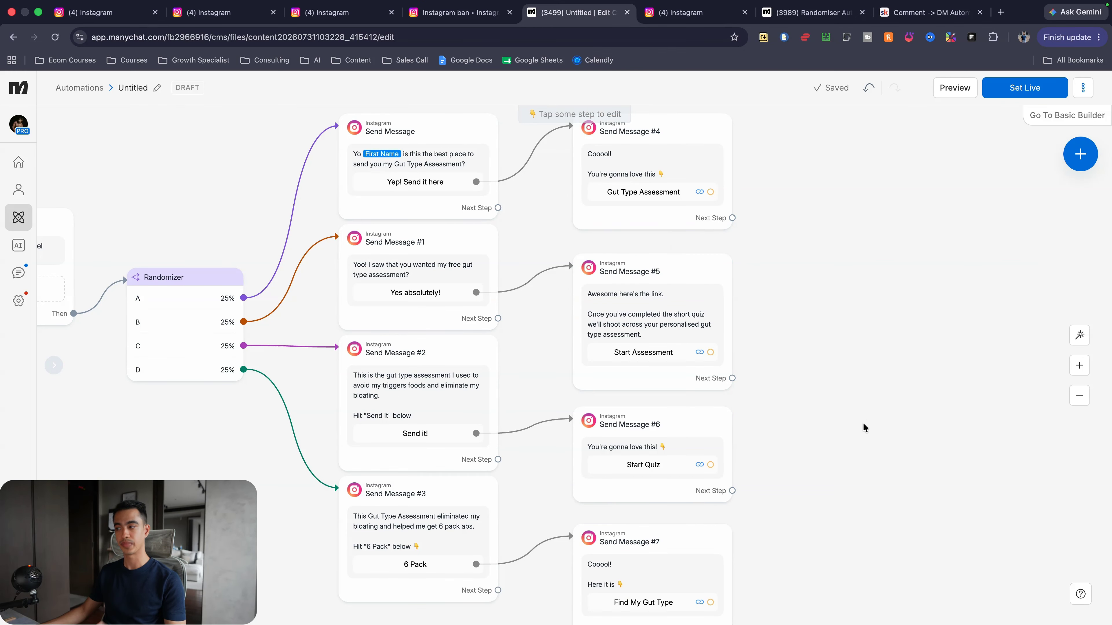
# Connect the "Gut Type Assessment" button's additional-action output in Send Message #4 to a new Actions step
pyautogui.hscroll(4, 645, 391)
pyautogui.scroll(-2, 645, 391)
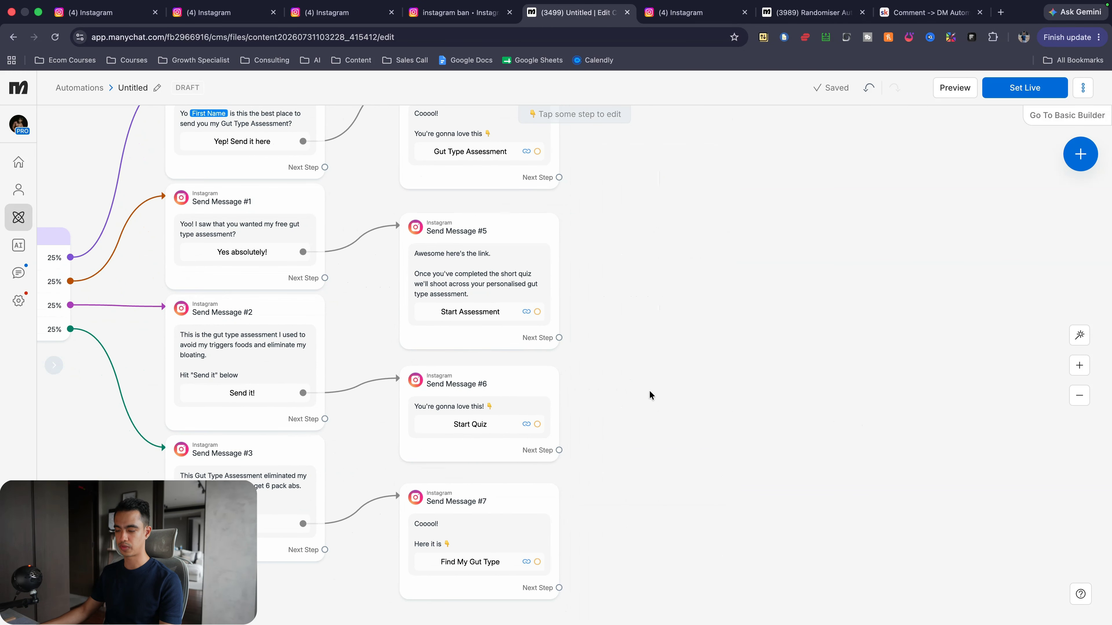
pyautogui.scroll(-2, 648, 390)
pyautogui.scroll(3, 647, 389)
pyautogui.hscroll(2, 647, 389)
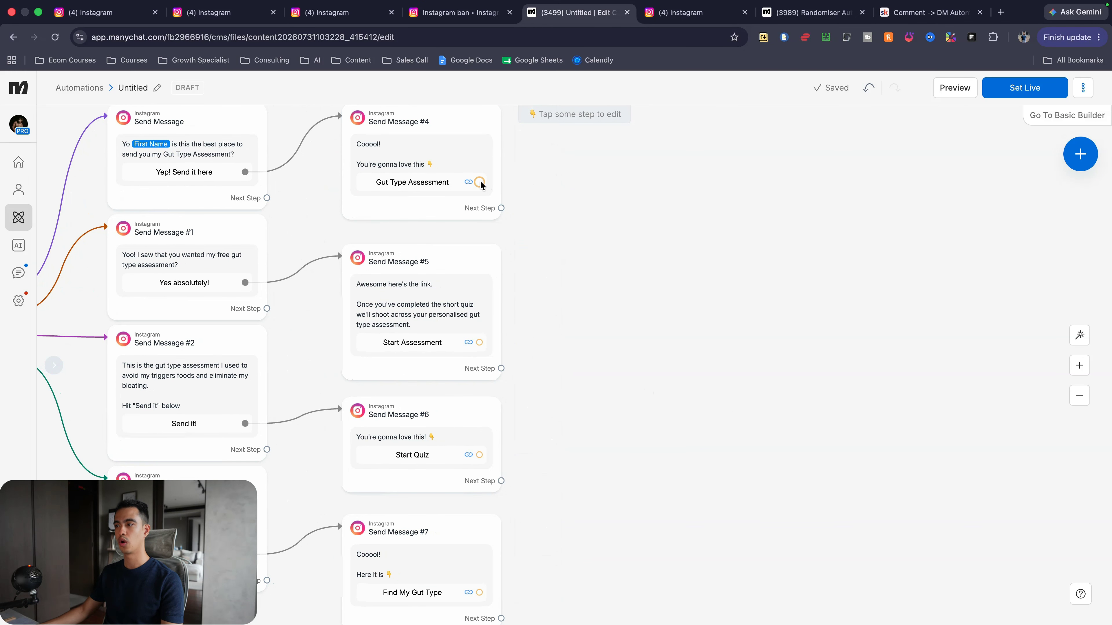
pyautogui.moveTo(479, 182); pyautogui.dragTo(675, 293)
pyautogui.click(703, 298)
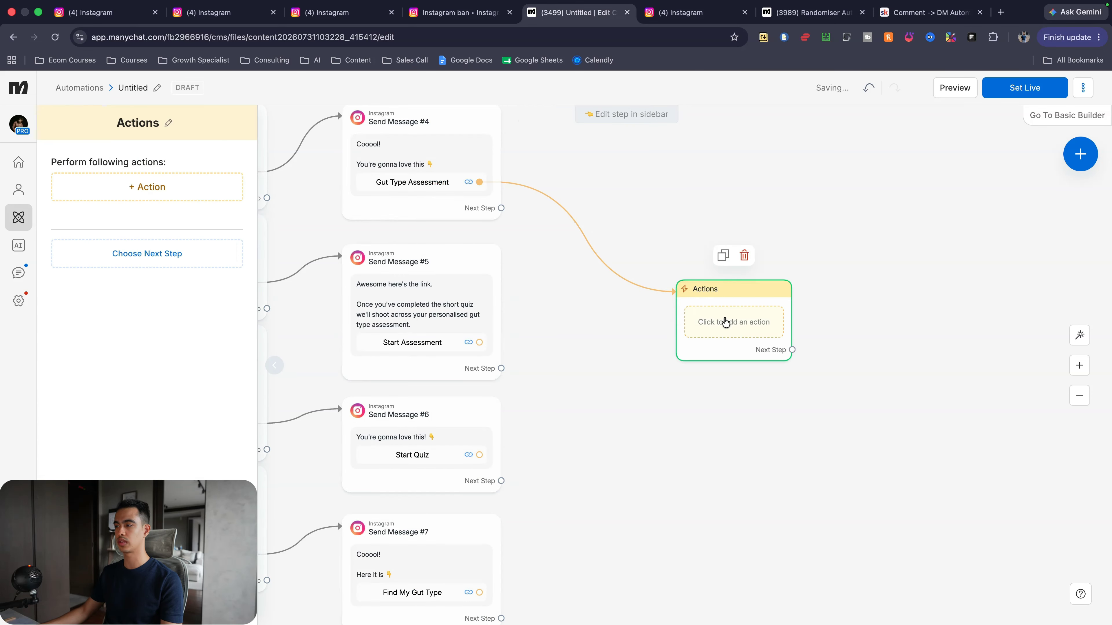
# Add an Add Tag action to the new Actions step and create the tag "Quiz Link Click" for it
pyautogui.click(209, 188)
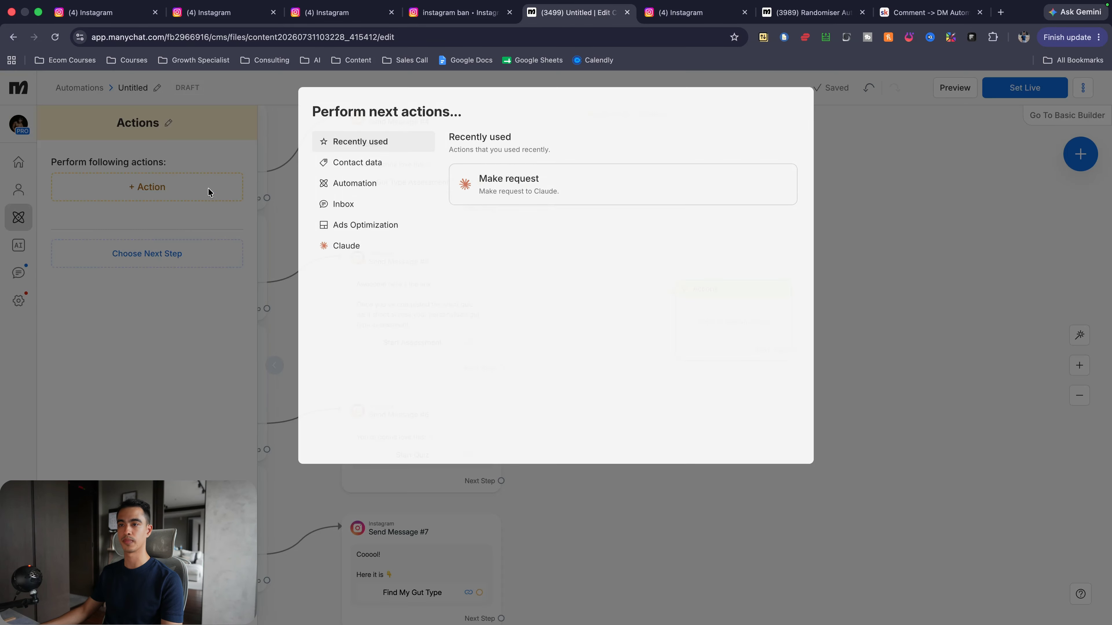
pyautogui.click(372, 163)
pyautogui.click(573, 186)
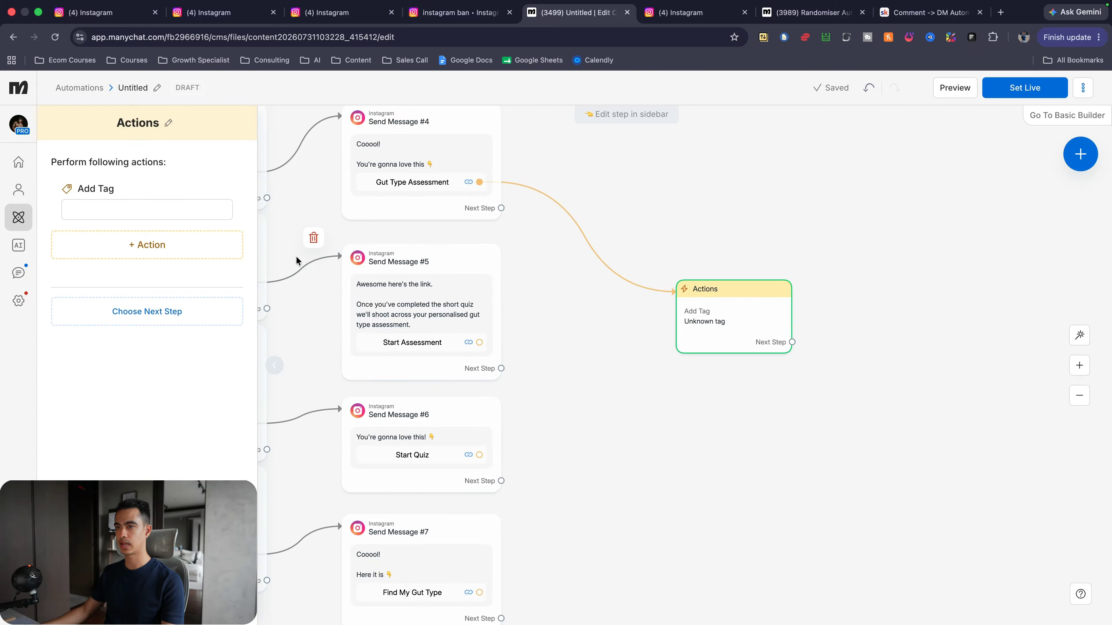
pyautogui.click(163, 210)
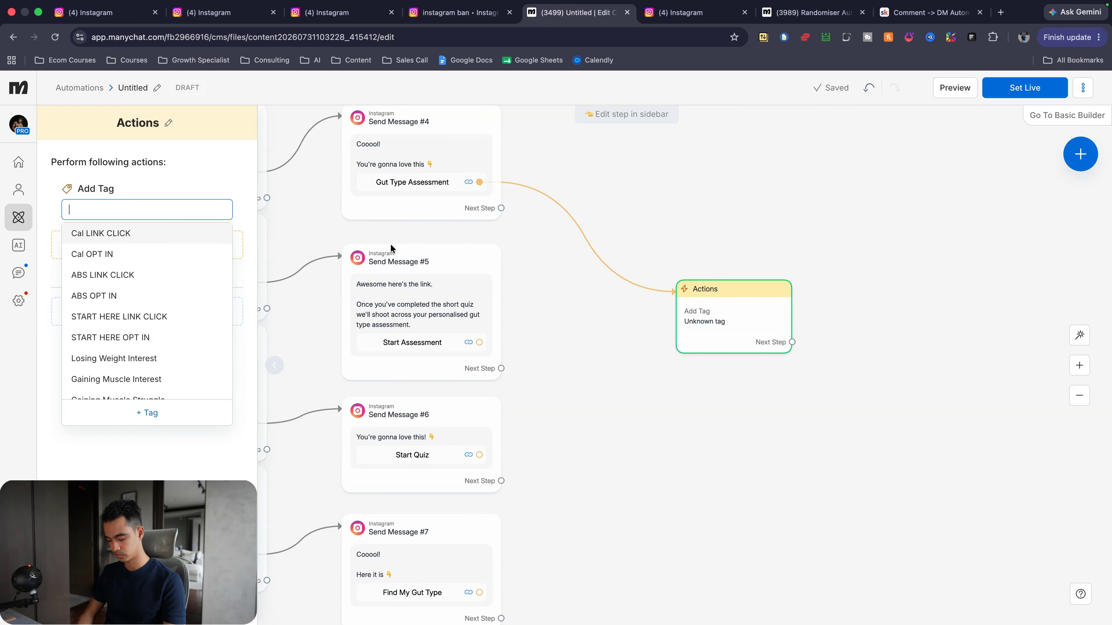
pyautogui.write('Quiz Link Click')
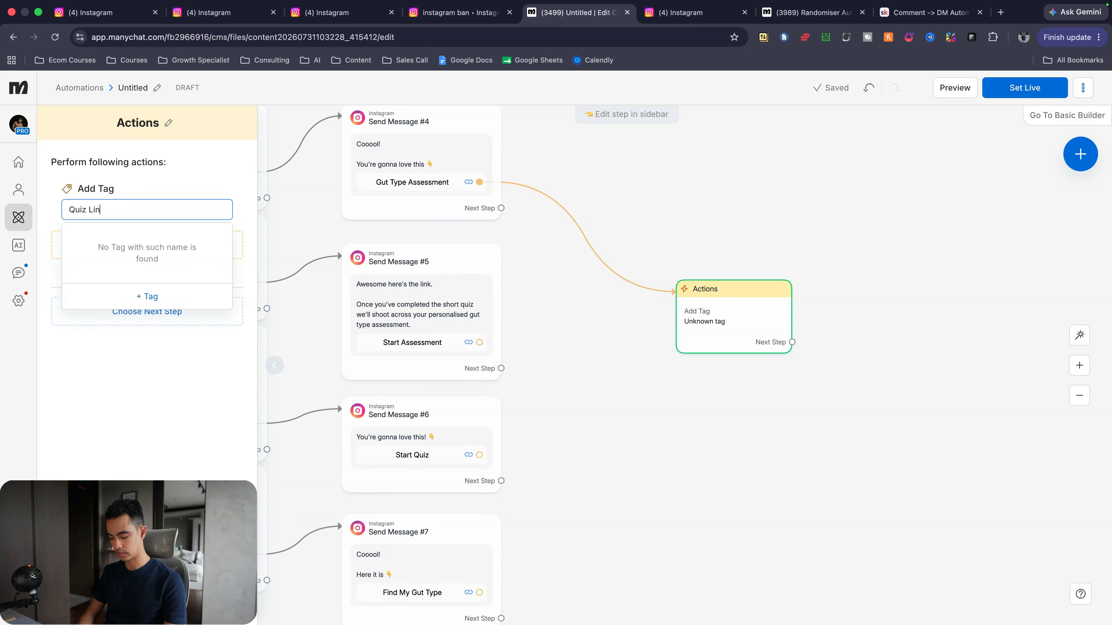
pyautogui.click(182, 301)
pyautogui.click(663, 287)
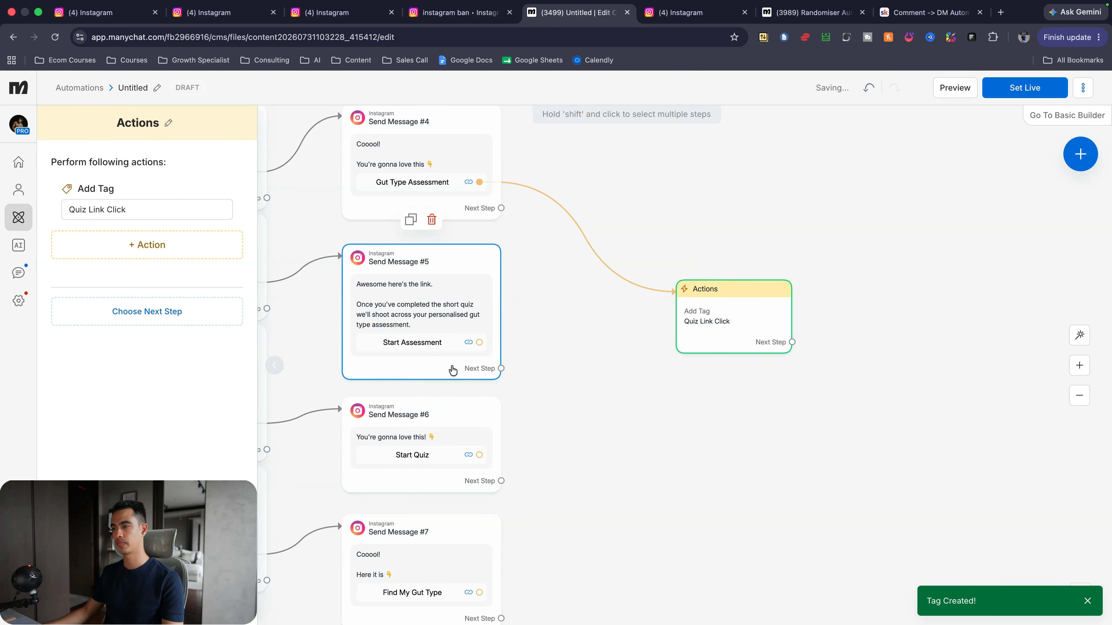
# Link the "Start Assessment", "Start Quiz" and "Find My Gut Type" buttons' additional-action outputs to the same "Quiz Link Click" Actions step
pyautogui.moveTo(479, 342); pyautogui.dragTo(737, 322)
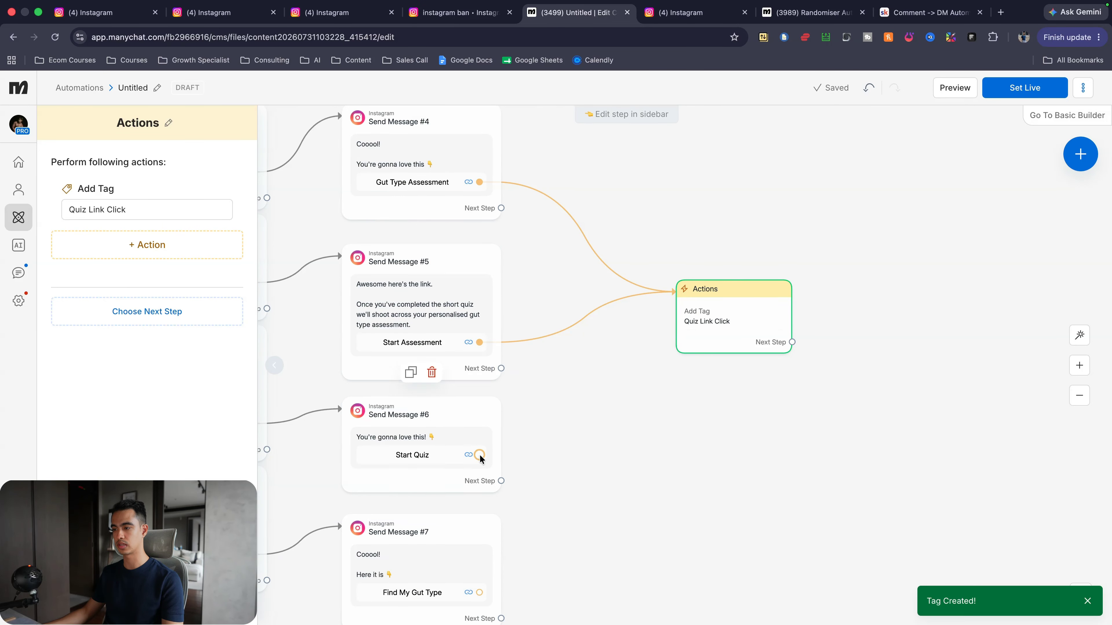
pyautogui.moveTo(480, 458); pyautogui.dragTo(737, 322)
pyautogui.scroll(-2, 498, 504)
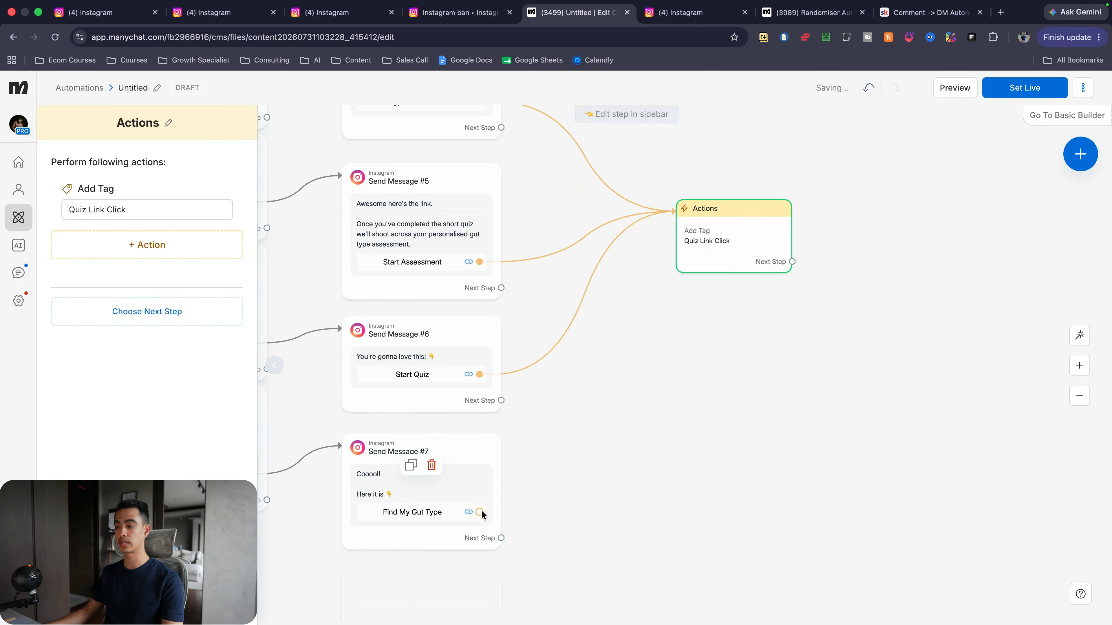
pyautogui.moveTo(480, 512); pyautogui.dragTo(740, 312)
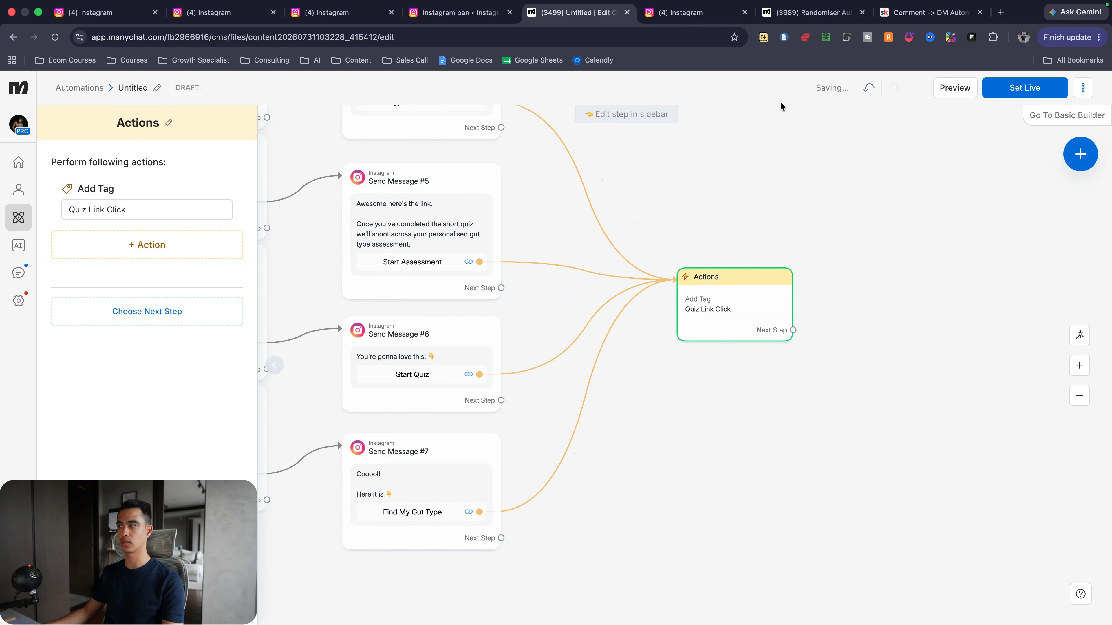
# Check in the Randomiser Automation TEMPLATE how the "Quiz Opt In" tag actions sit between the randomizer and the opening messages
pyautogui.click(811, 12)
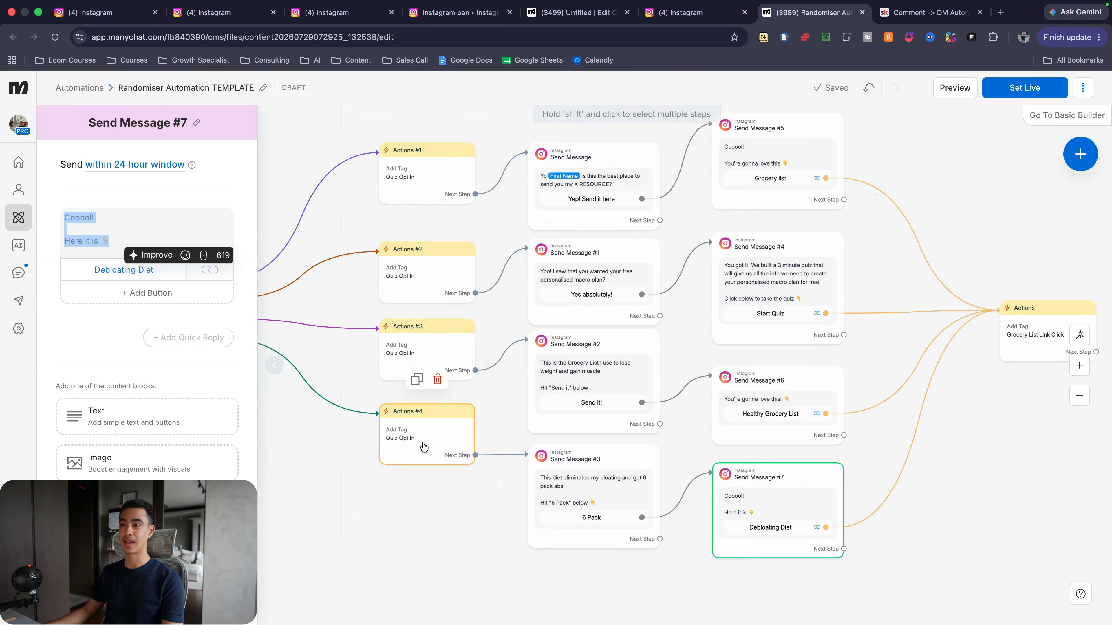
pyautogui.hscroll(-2, 422, 301)
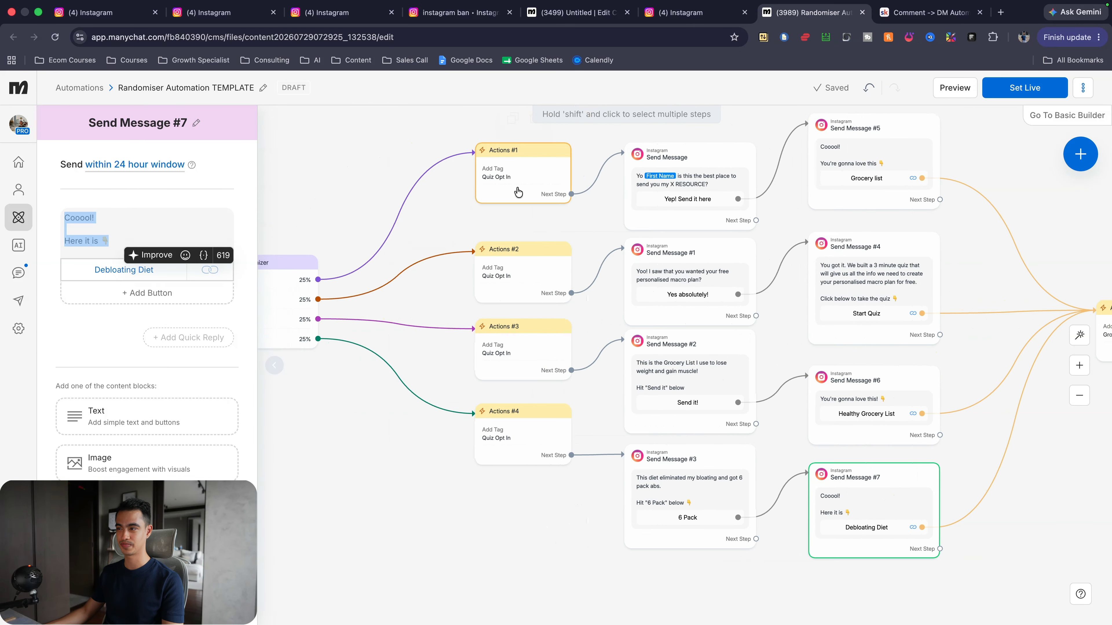
pyautogui.click(589, 13)
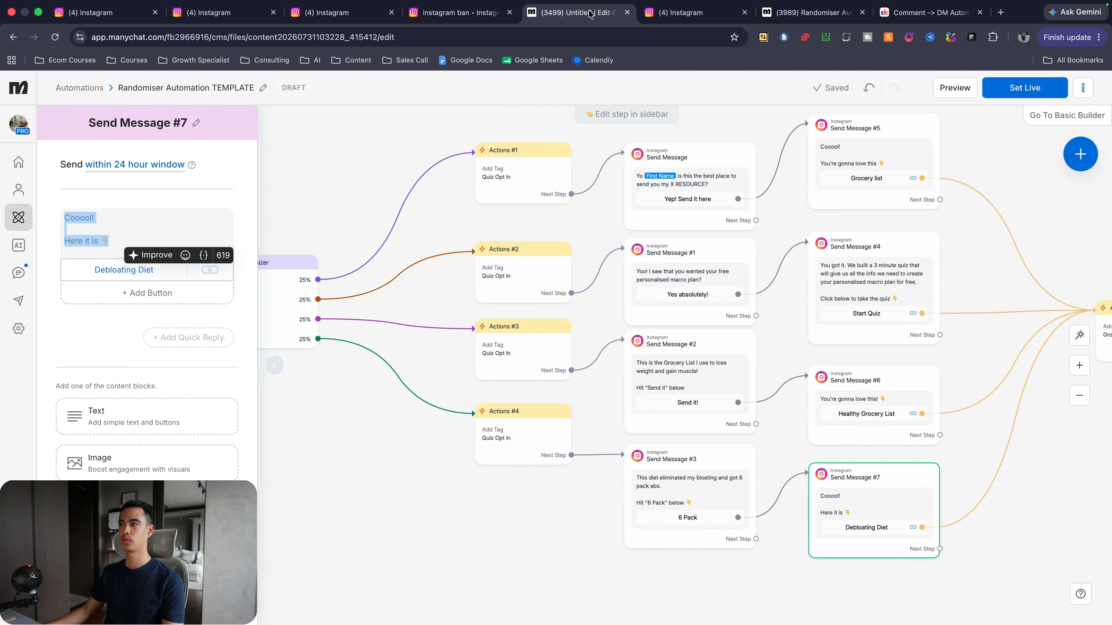
# Remove the four connections from randomizer outputs A, B, C and D to the opening messages in the Untitled automation
pyautogui.hscroll(-13, 463, 306)
pyautogui.hscroll(4, 463, 305)
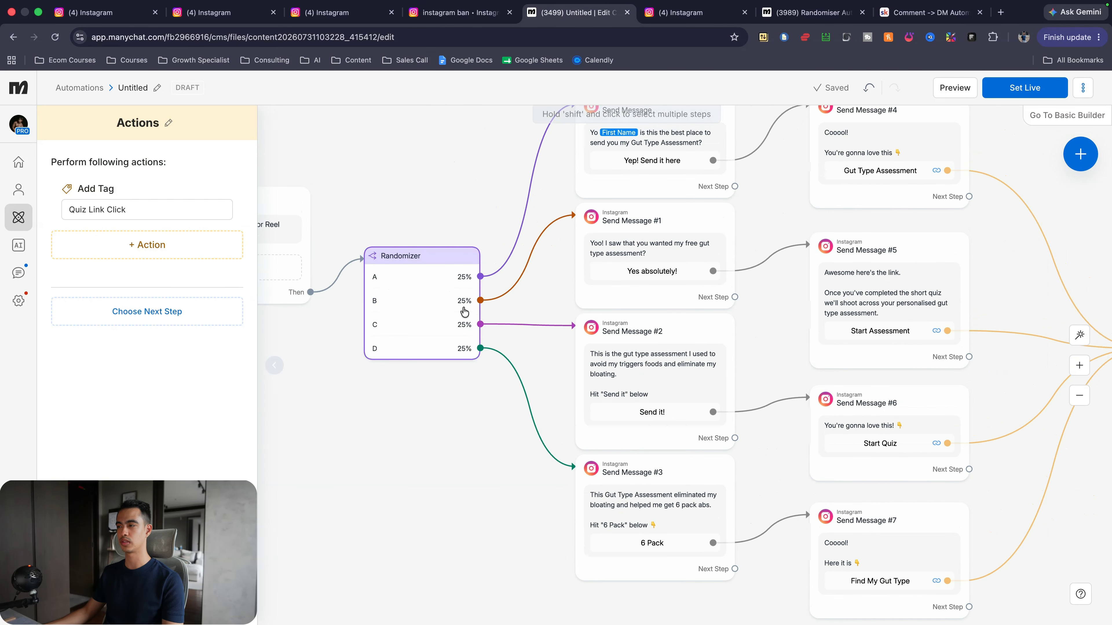
pyautogui.scroll(-2, 464, 312)
pyautogui.scroll(-3, 458, 315)
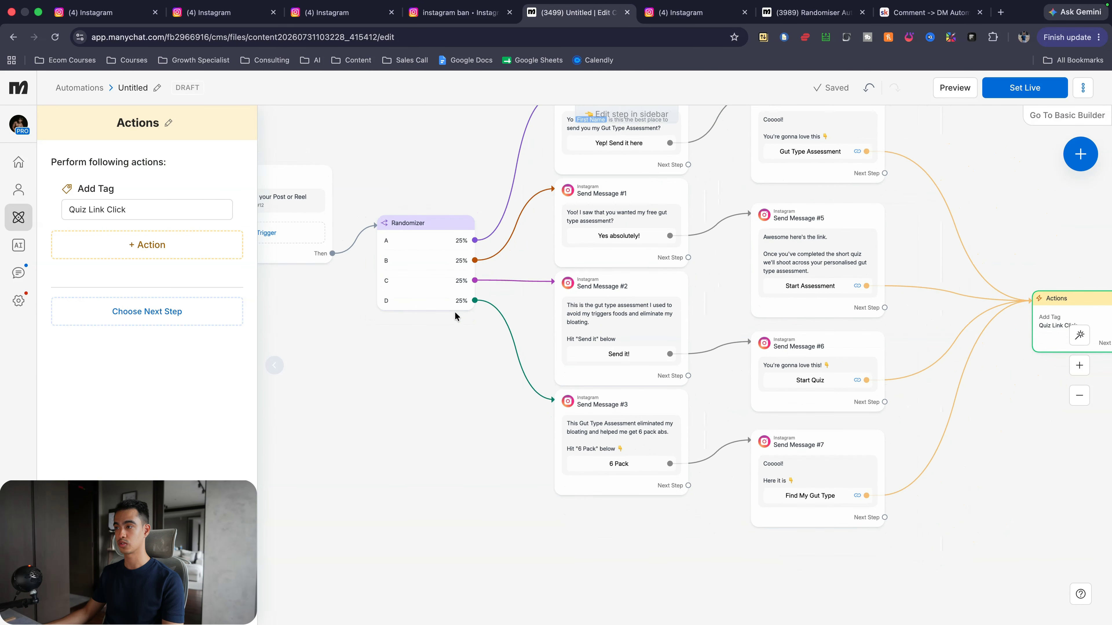
pyautogui.scroll(6, 455, 315)
pyautogui.hscroll(5, 455, 315)
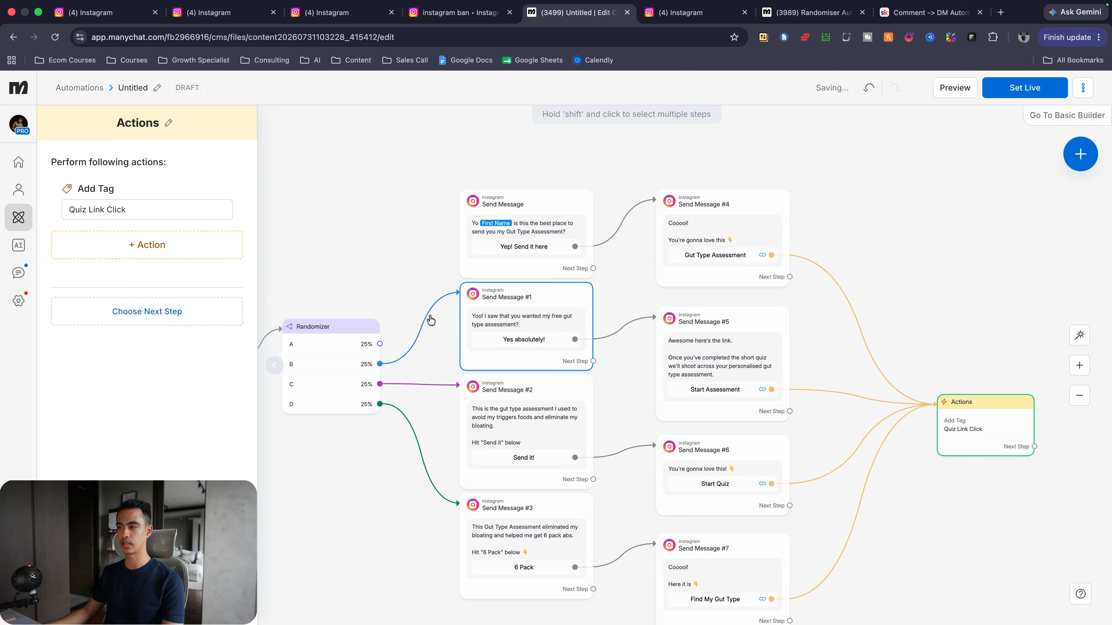
pyautogui.click(431, 294)
pyautogui.click(427, 364)
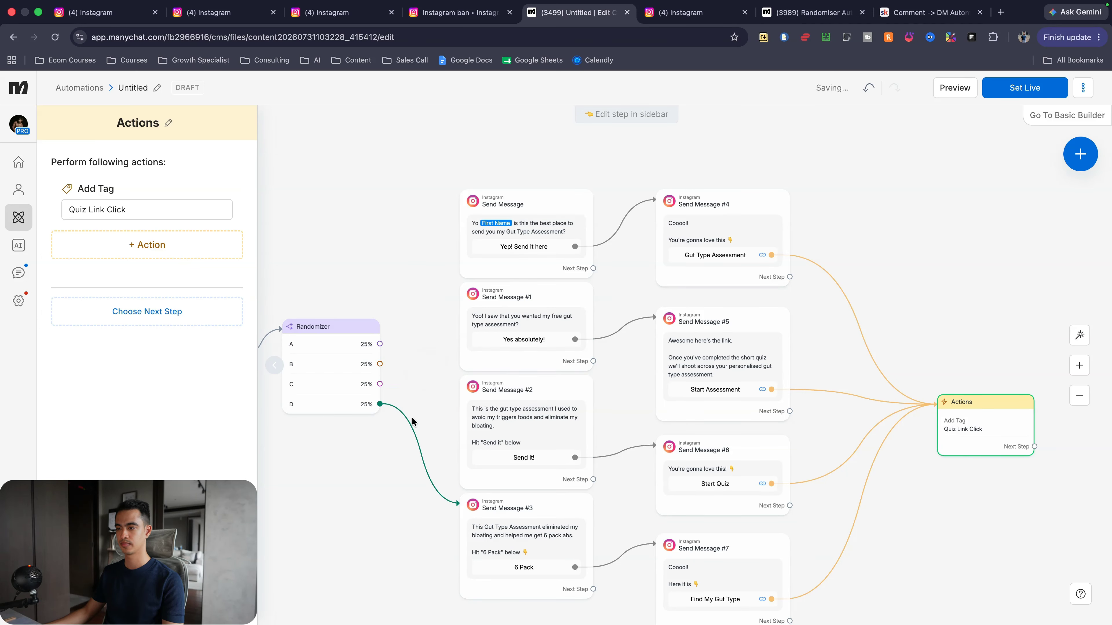
pyautogui.click(411, 394)
# Move the When trigger and the Randomizer together further away from the opening messages to make room between them
pyautogui.hscroll(-15, 464, 403)
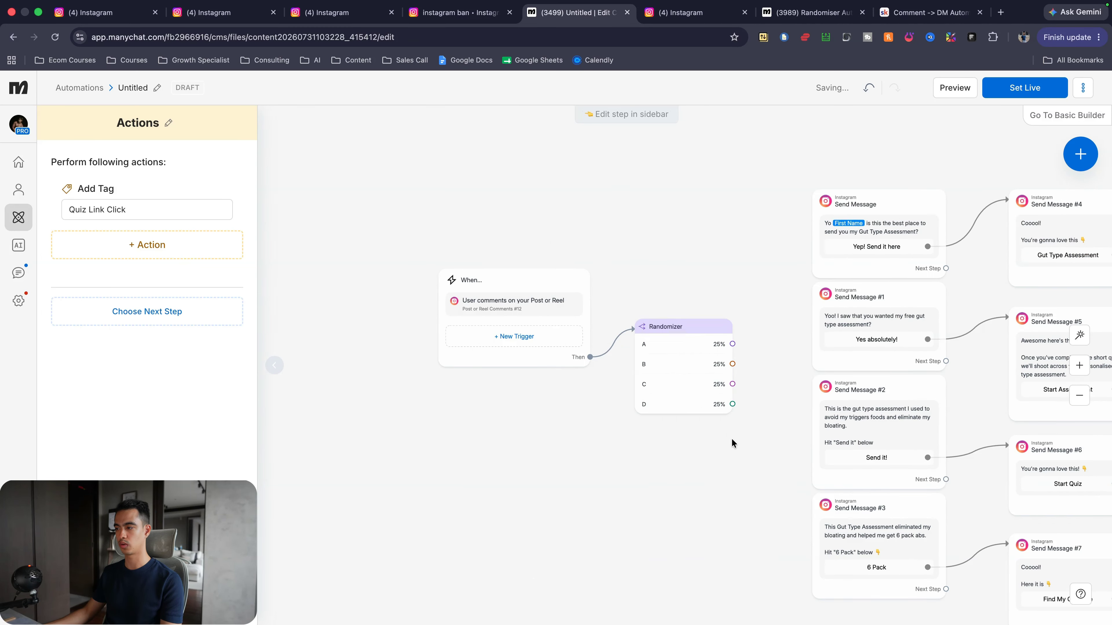
pyautogui.moveTo(732, 441); pyautogui.dragTo(437, 264)
pyautogui.moveTo(496, 285); pyautogui.dragTo(345, 279)
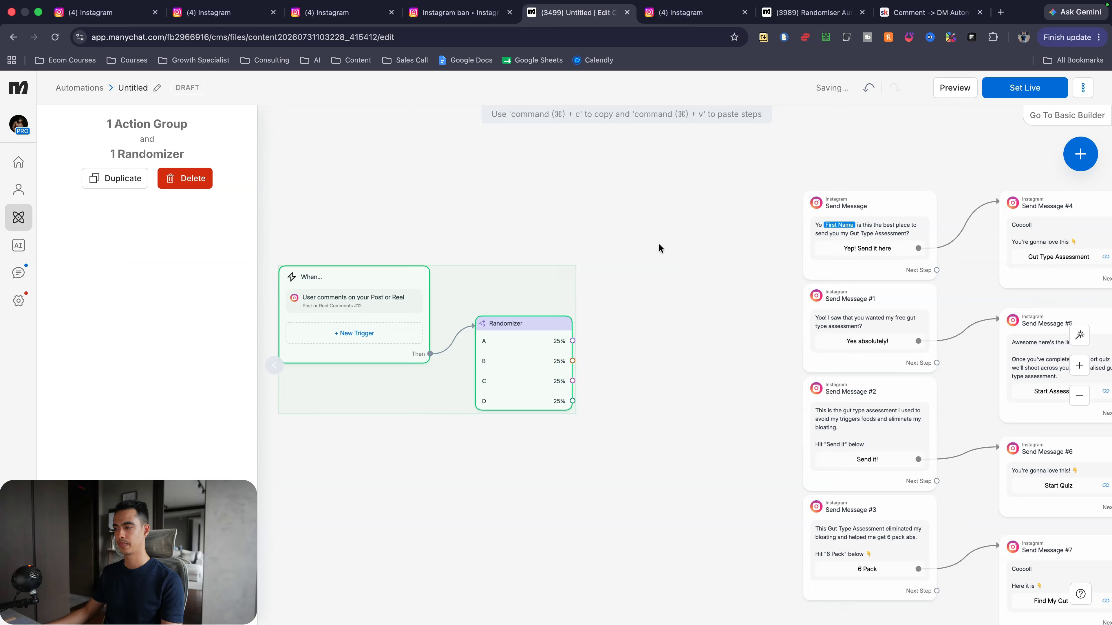
pyautogui.click(558, 245)
# Connect randomizer output A to a new Actions step and give it an Add Tag action
pyautogui.moveTo(572, 341); pyautogui.dragTo(605, 232)
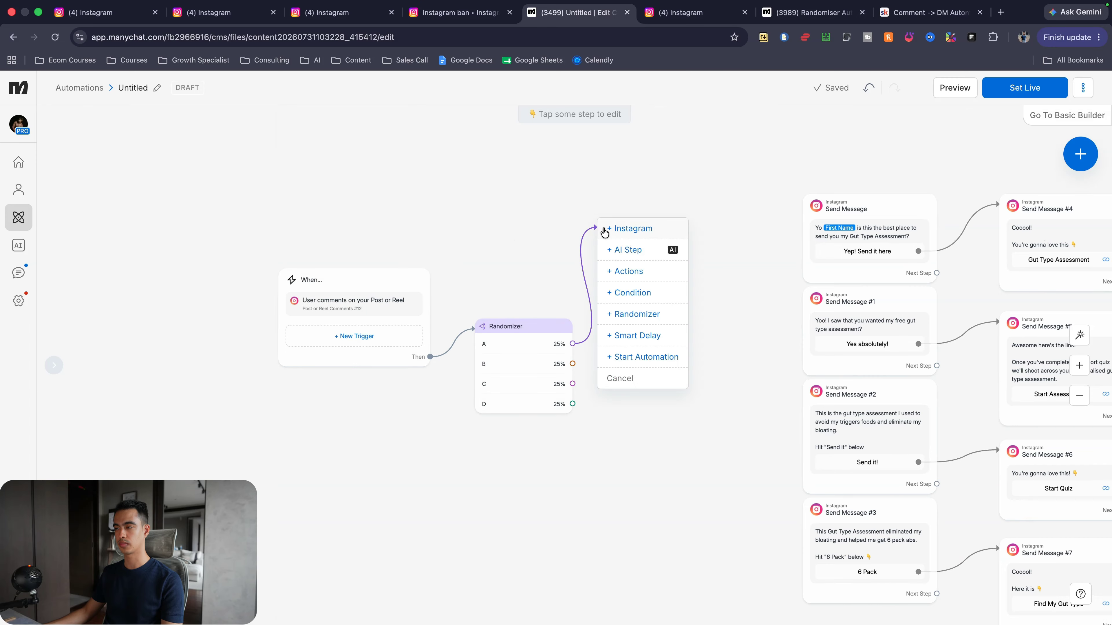
pyautogui.click(628, 271)
pyautogui.click(165, 191)
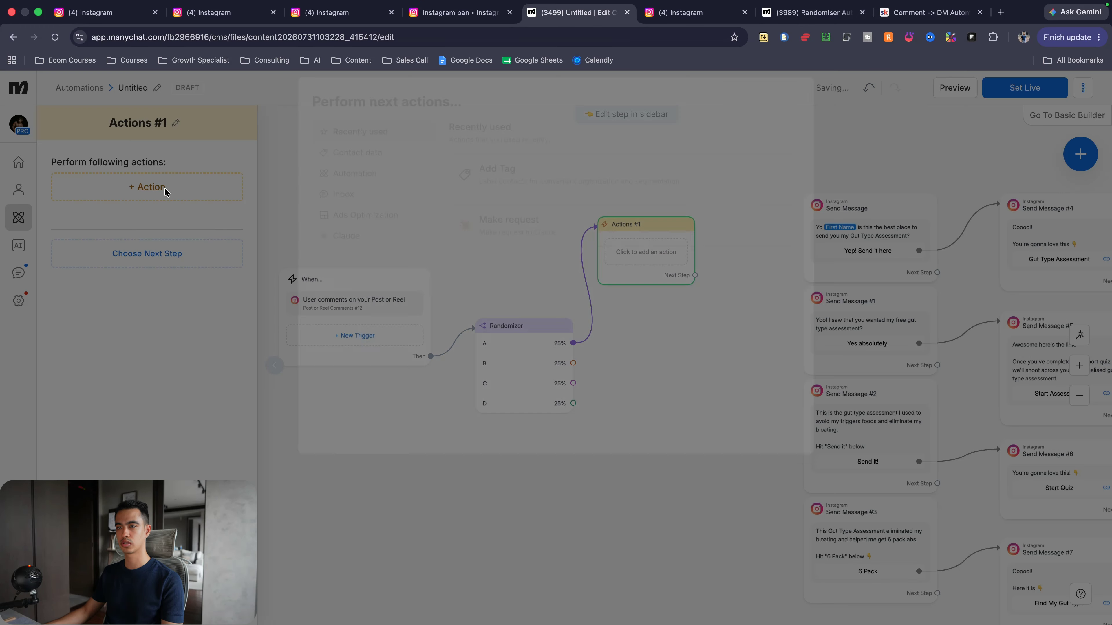
pyautogui.click(517, 180)
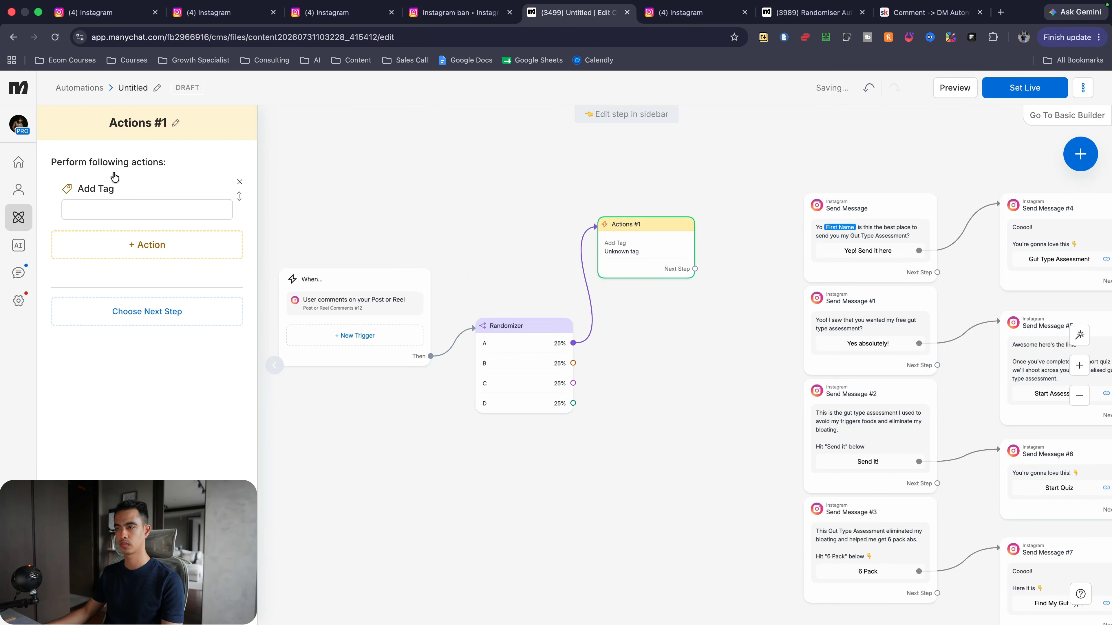
pyautogui.click(119, 211)
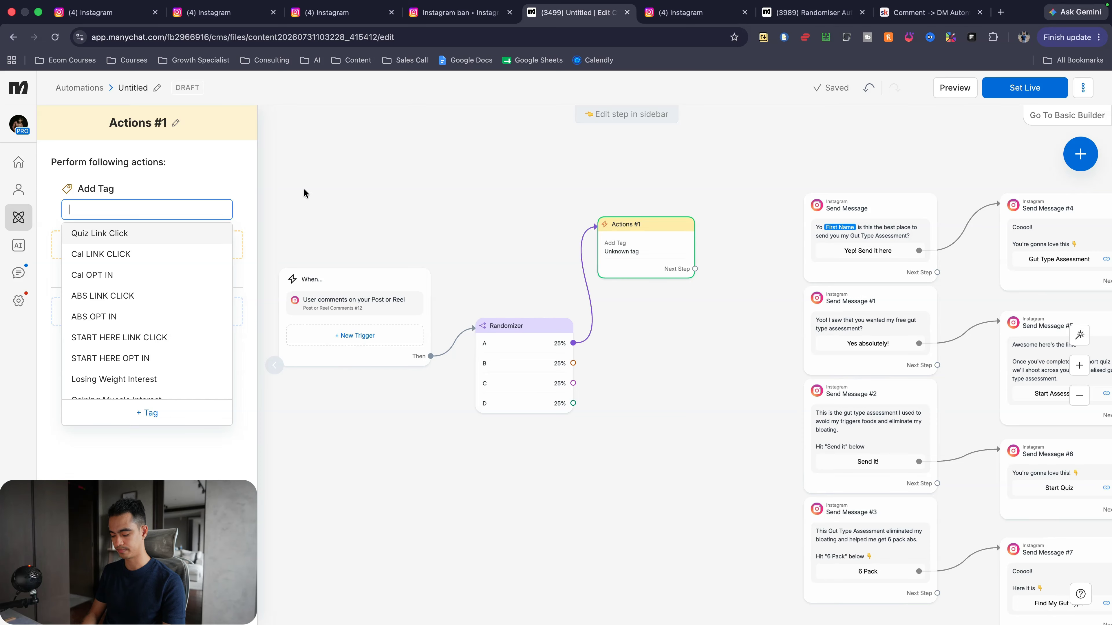
pyautogui.write('Quiz')
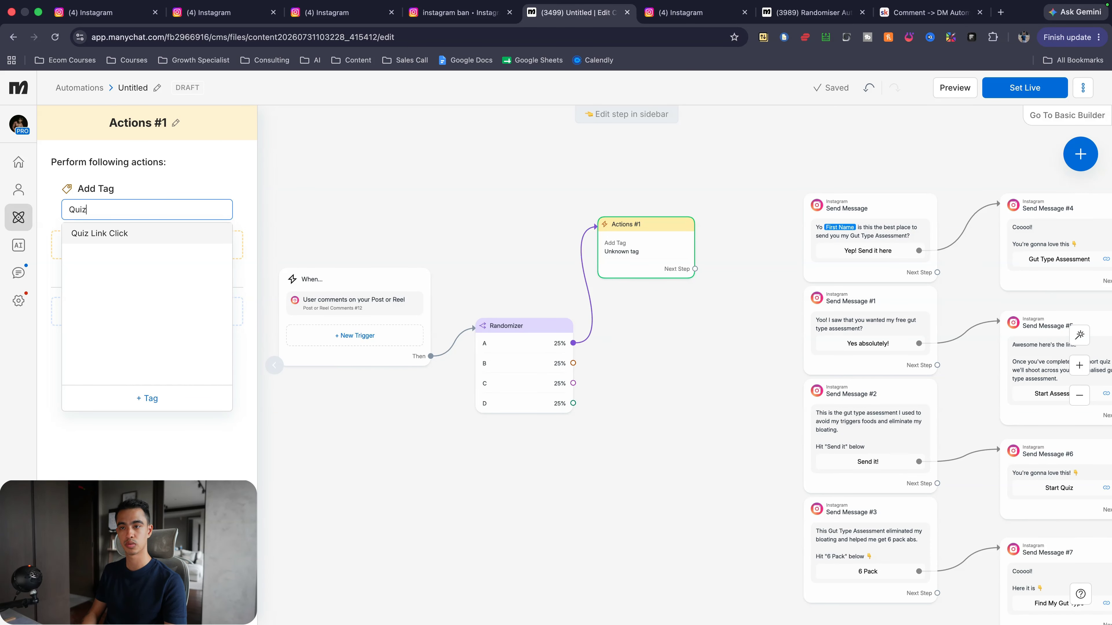
pyautogui.write(' opt In')
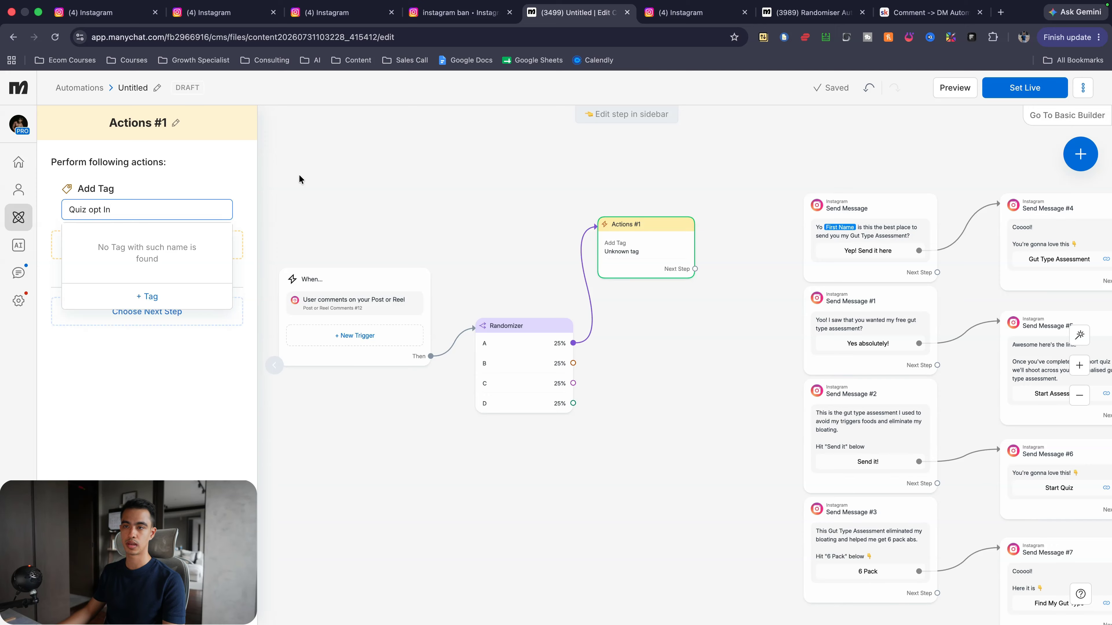
pyautogui.press('super+a')
pyautogui.press('BackSpace')
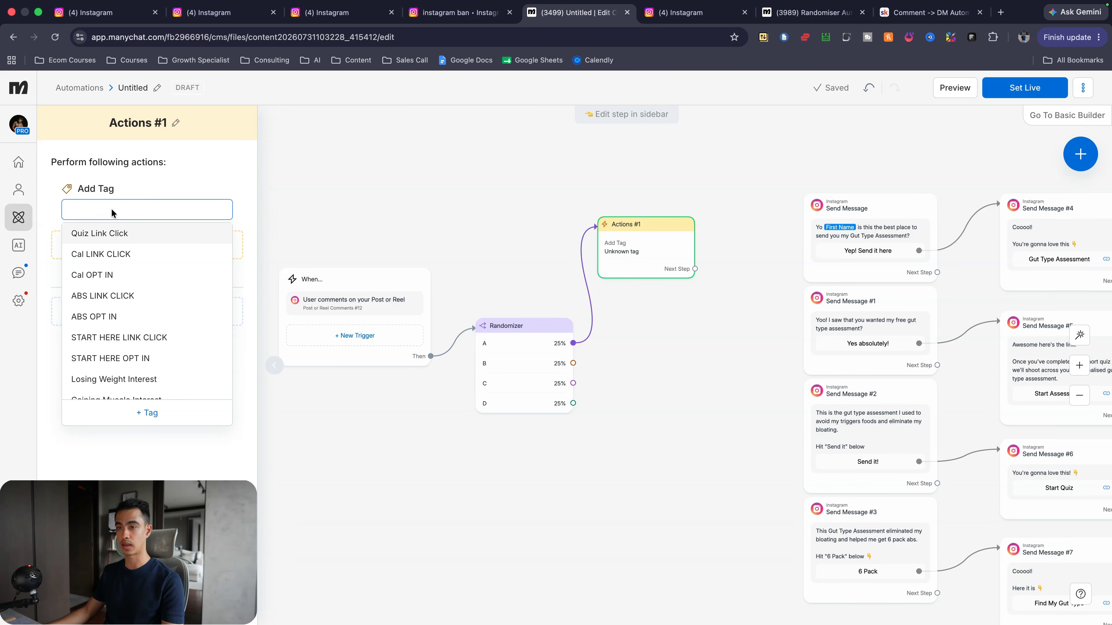
# Create the tag "Quiz Opt In" in the Tags folder for the Add Tag action in Actions #1
pyautogui.write('Quiz')
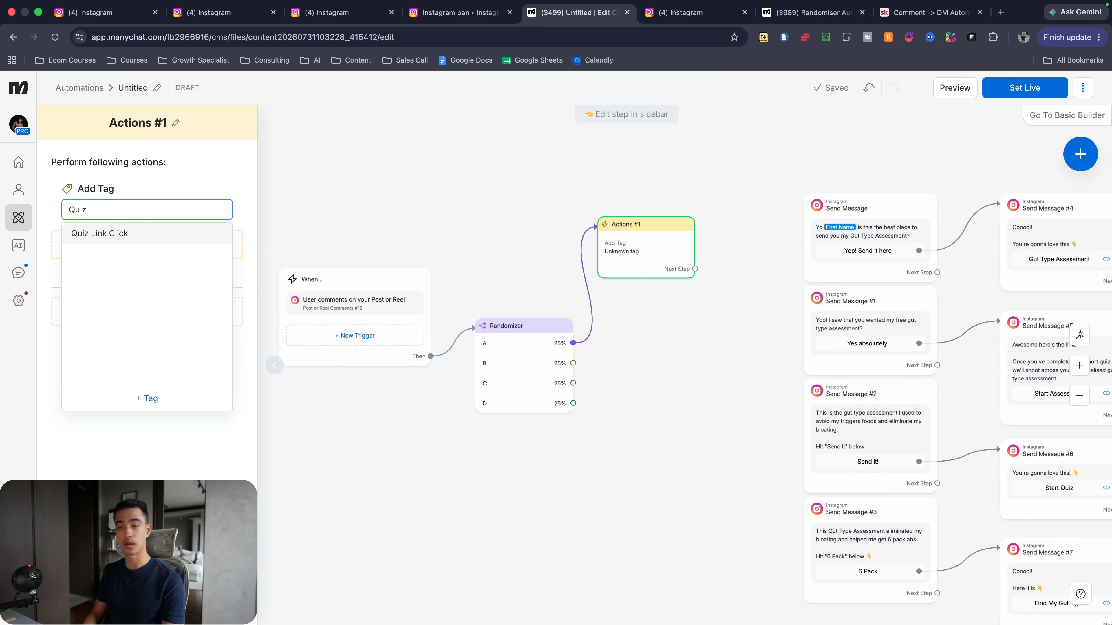
pyautogui.write(' Opt In')
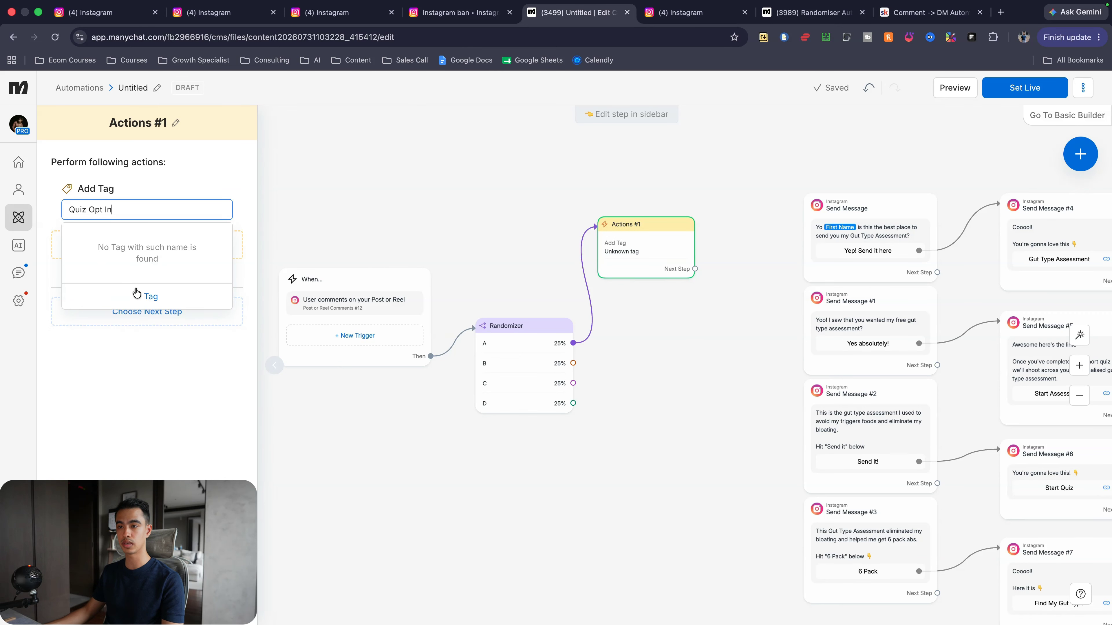
pyautogui.click(137, 294)
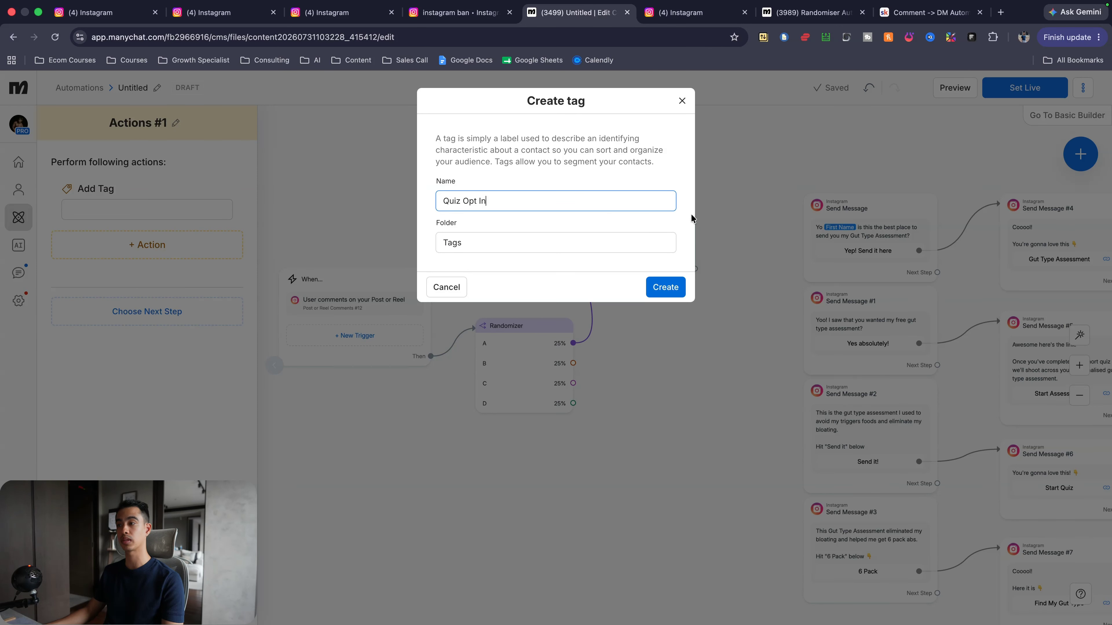
pyautogui.click(662, 287)
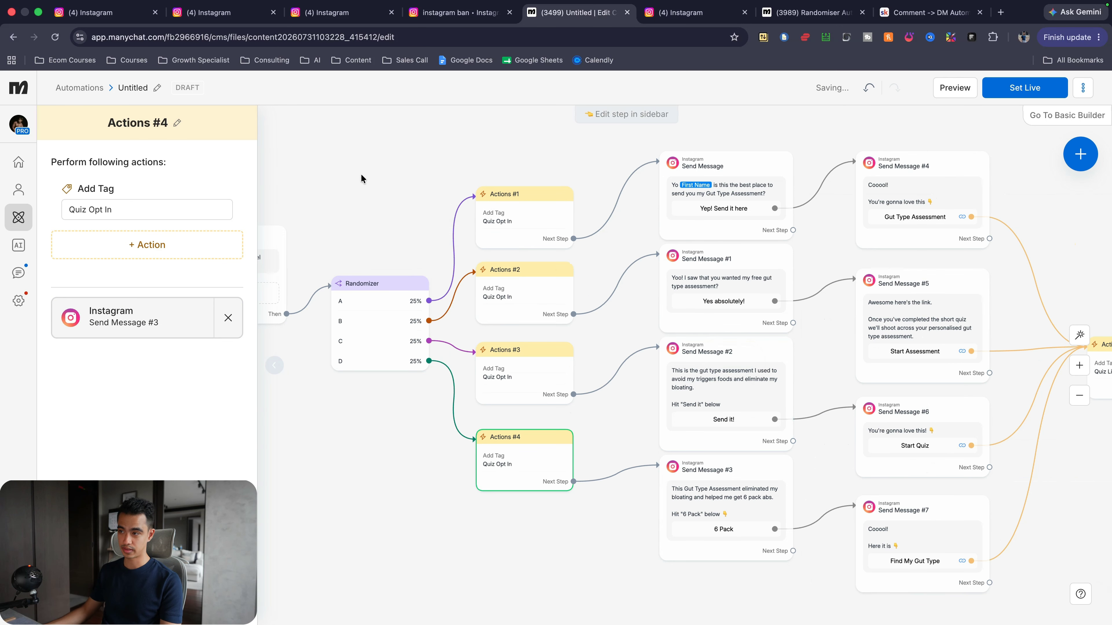
# Try to route randomizer outputs B, C and D into the single Actions #1 step
pyautogui.click(360, 178)
pyautogui.hscroll(3, 452, 222)
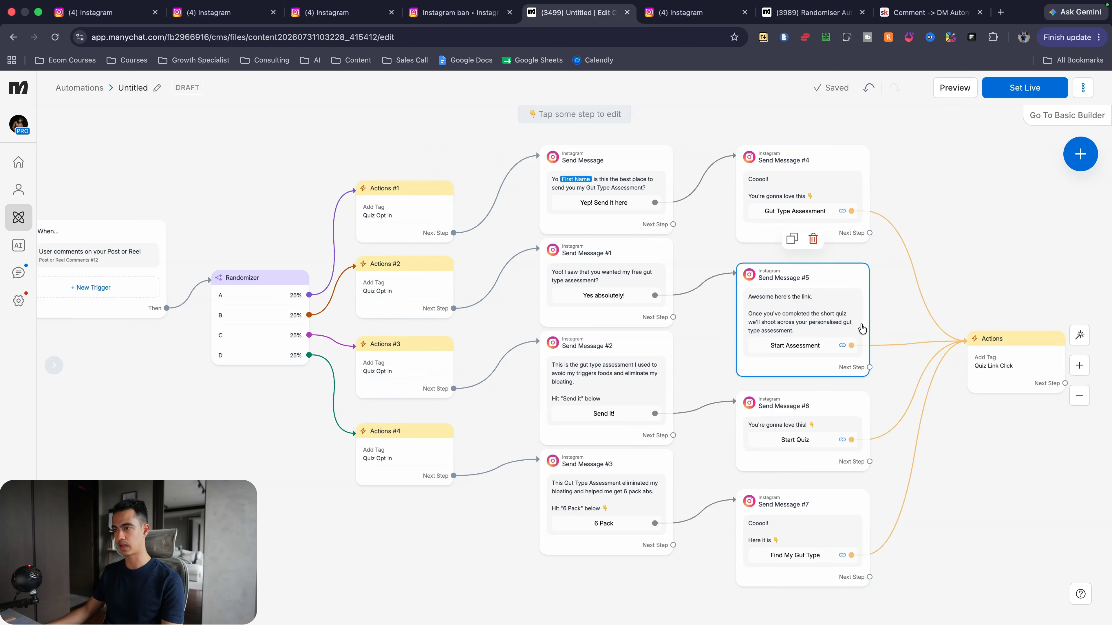
pyautogui.hscroll(3, 832, 333)
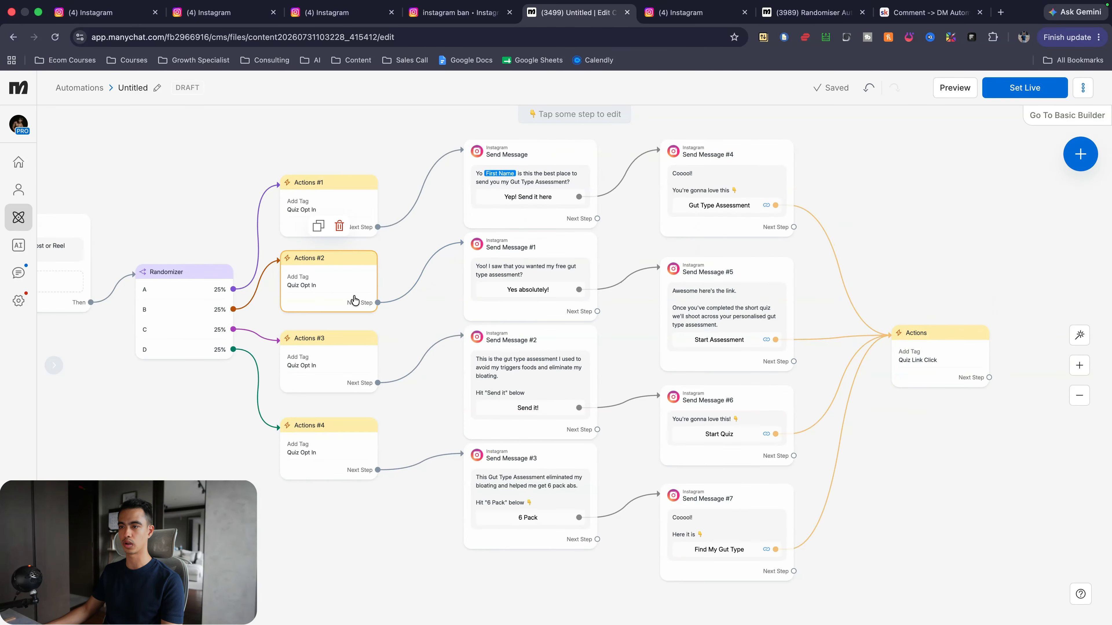
pyautogui.moveTo(233, 309); pyautogui.dragTo(309, 228)
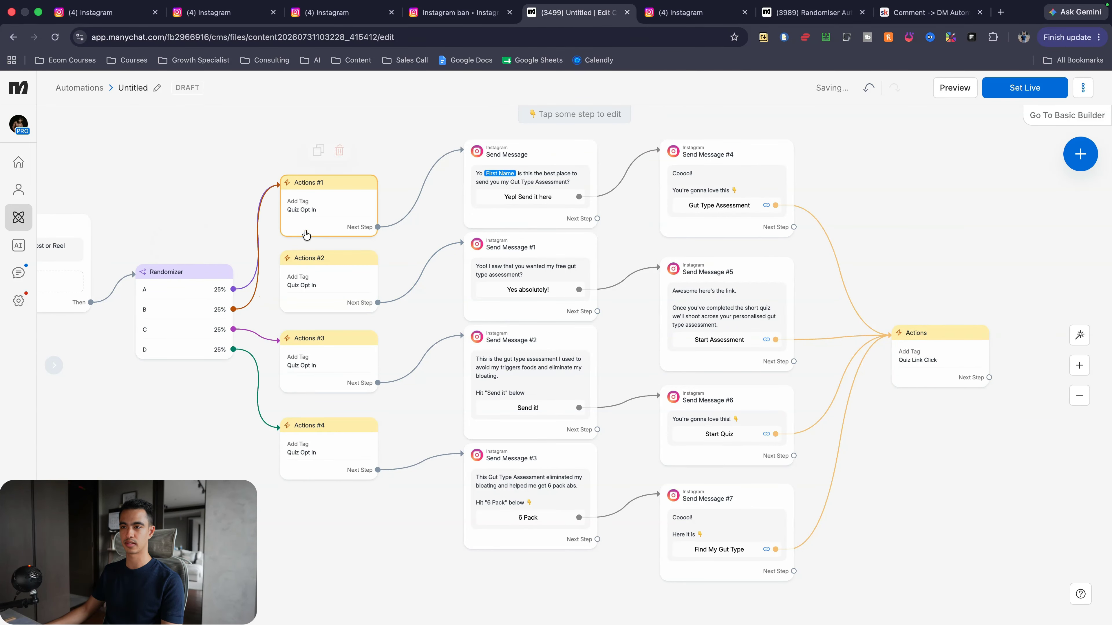
pyautogui.moveTo(233, 329); pyautogui.dragTo(306, 214)
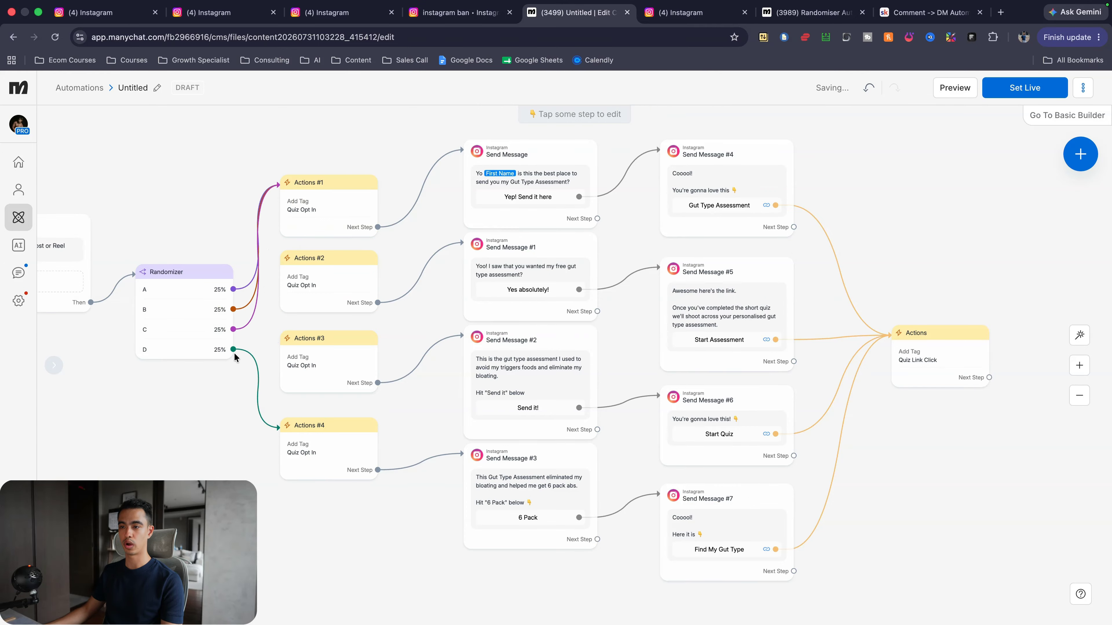
pyautogui.moveTo(233, 350); pyautogui.dragTo(294, 239)
# Undo the rerouting of randomizer outputs B, C and D to Actions #1
pyautogui.moveTo(210, 287); pyautogui.dragTo(180, 209)
pyautogui.press('super+z')
pyautogui.press('super+z')
pyautogui.scroll(1, 246, 363)
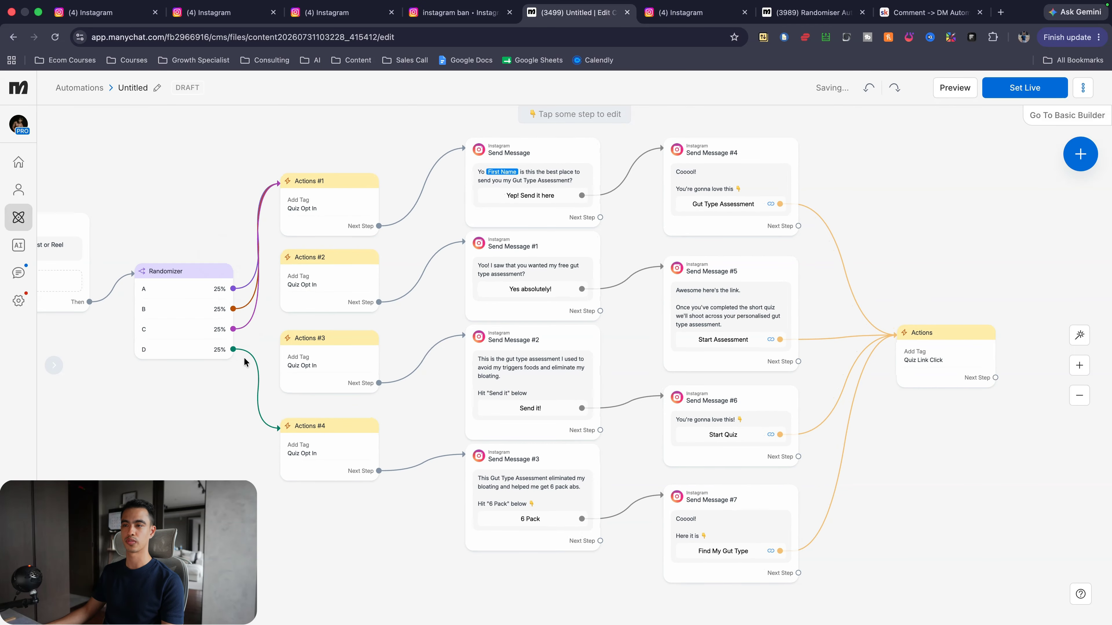
pyautogui.hscroll(2, 341, 307)
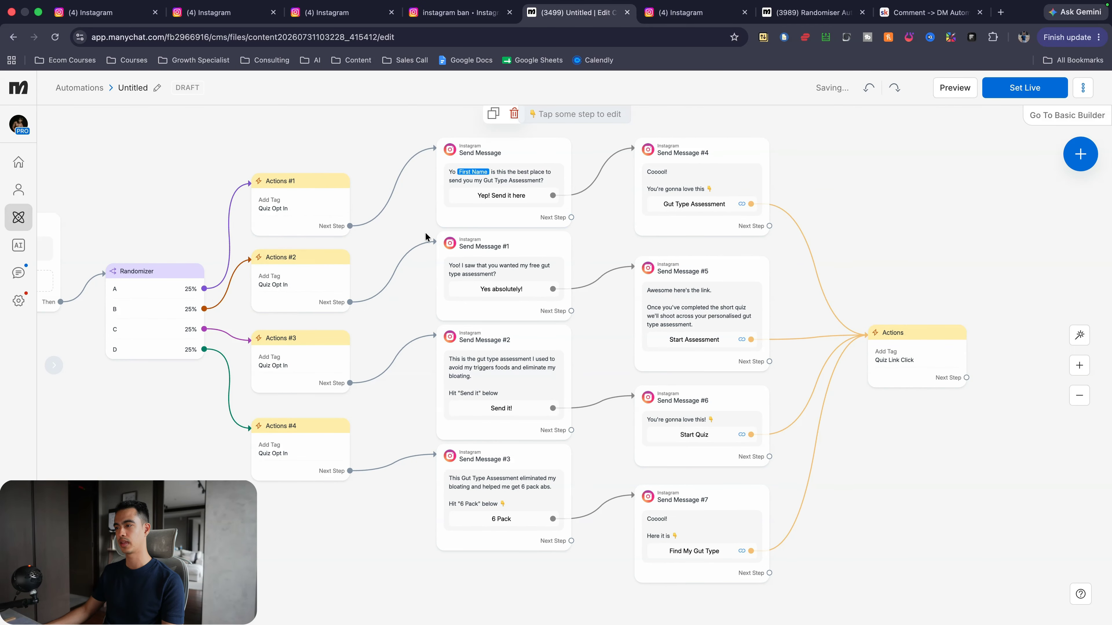
pyautogui.hscroll(2, 766, 421)
pyautogui.hscroll(-3, 826, 396)
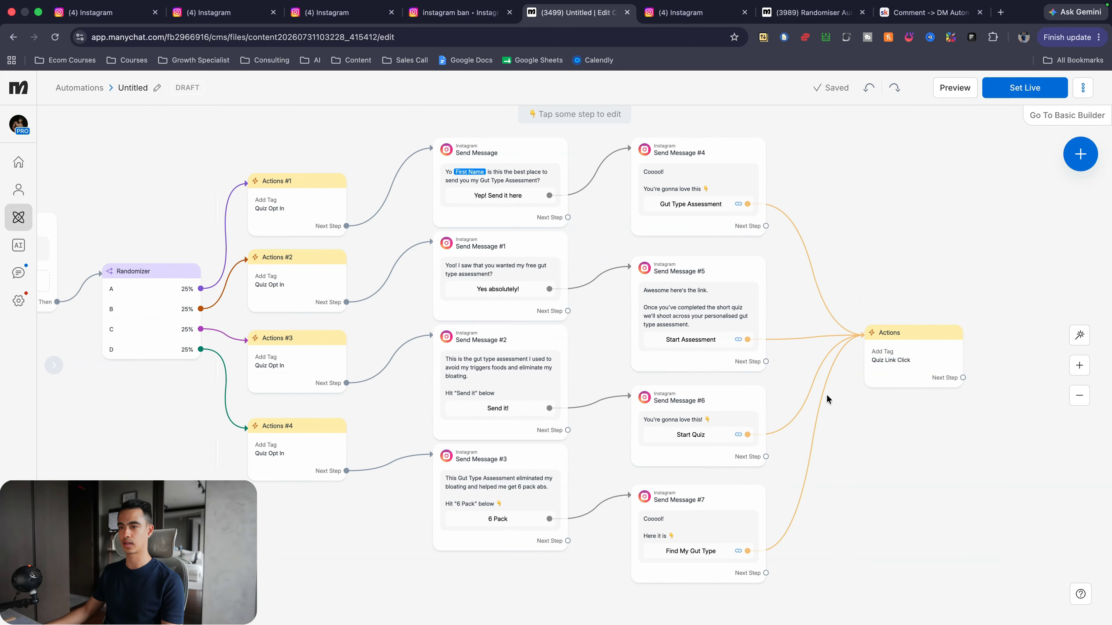
# Filter the contacts by the tag "Quiz Opt In", and view the contacts tagged "CAROUSEL 1 TREAT OPT IN"
pyautogui.click(19, 190)
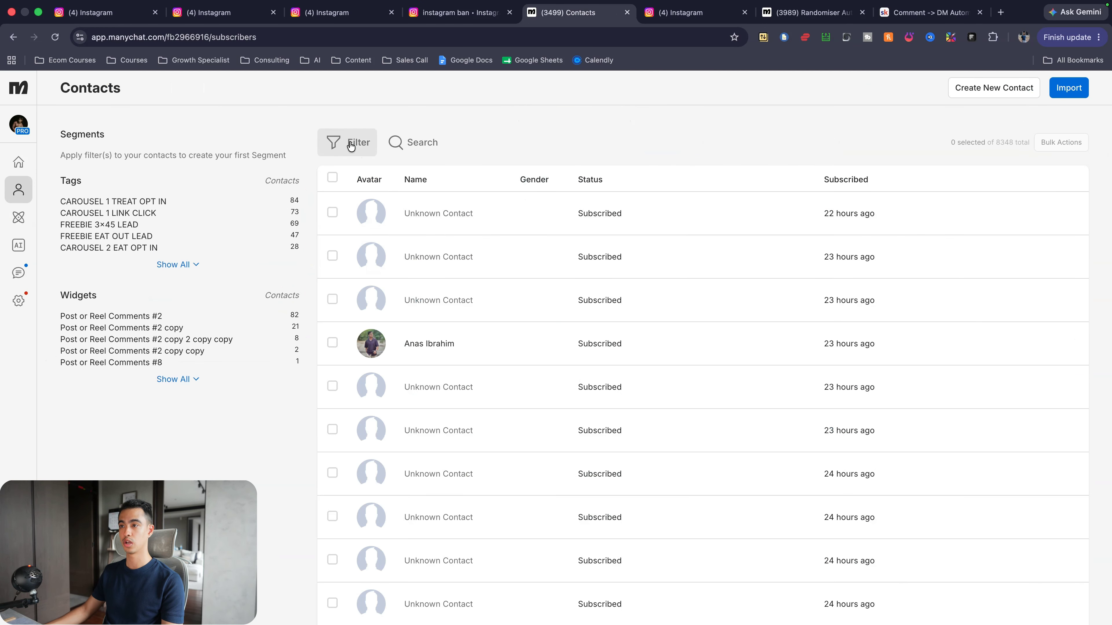
pyautogui.click(351, 143)
pyautogui.click(706, 188)
pyautogui.click(480, 237)
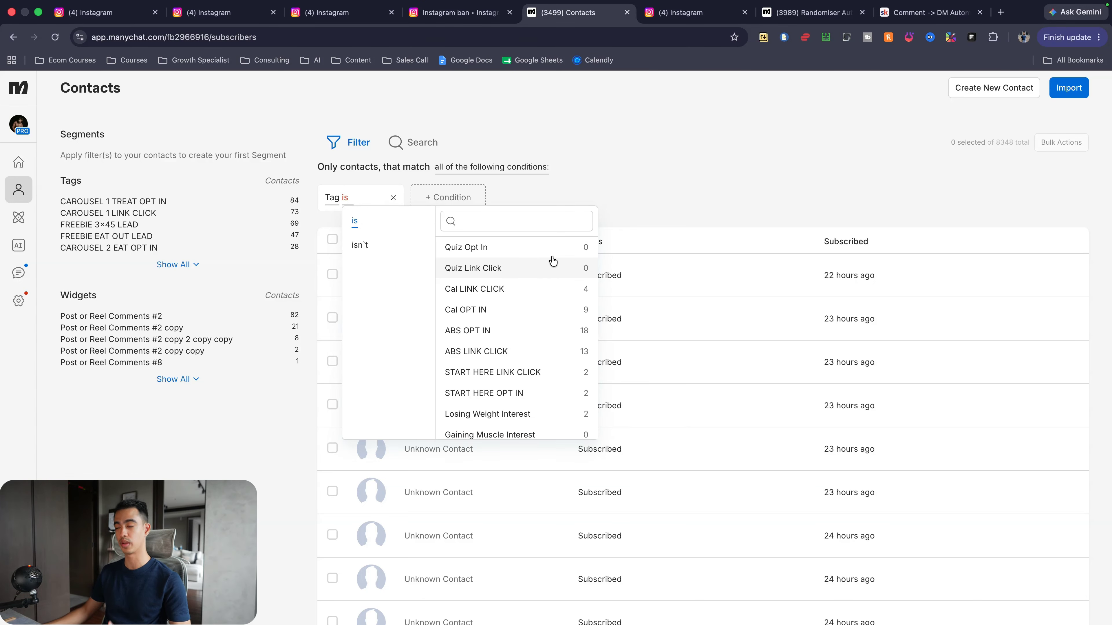
pyautogui.click(484, 248)
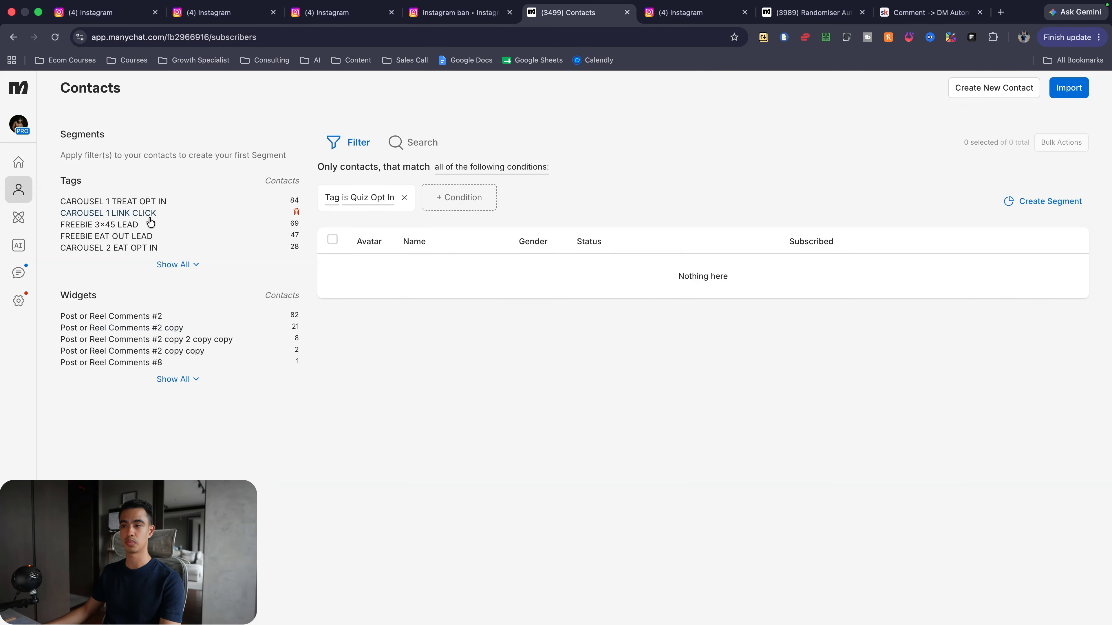
pyautogui.click(143, 201)
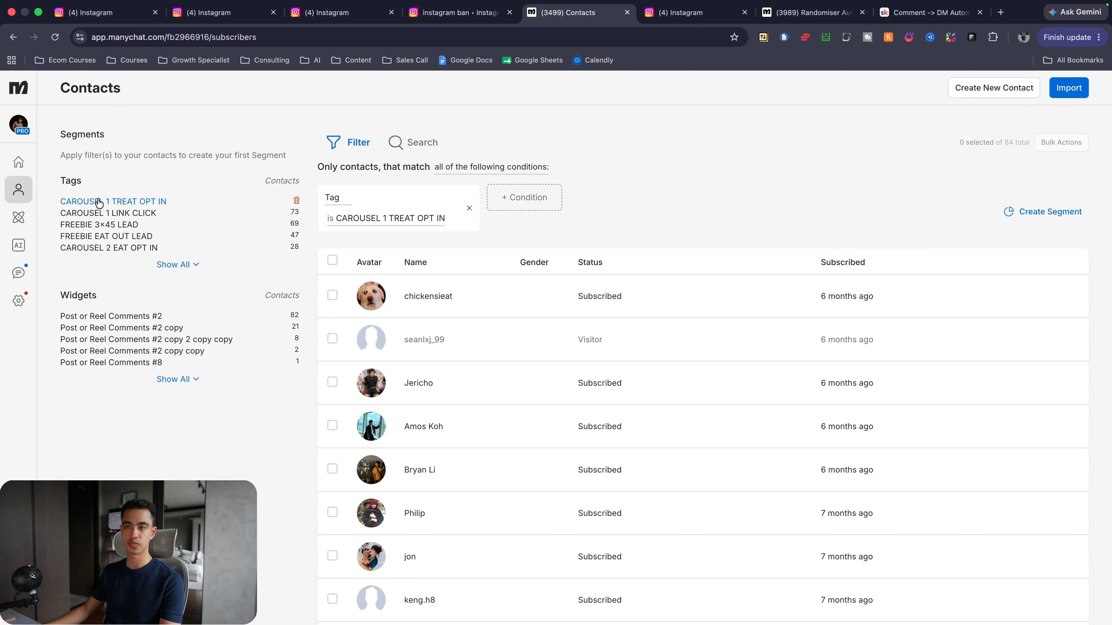
# Reopen the Untitled draft automation from the list of automations
pyautogui.click(18, 218)
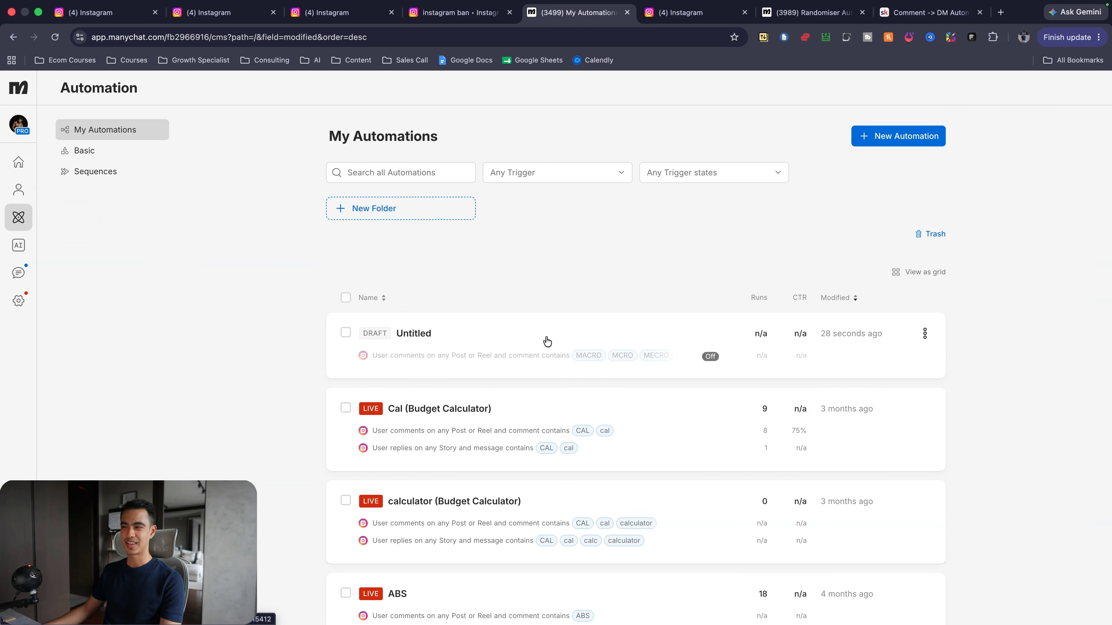
pyautogui.click(550, 339)
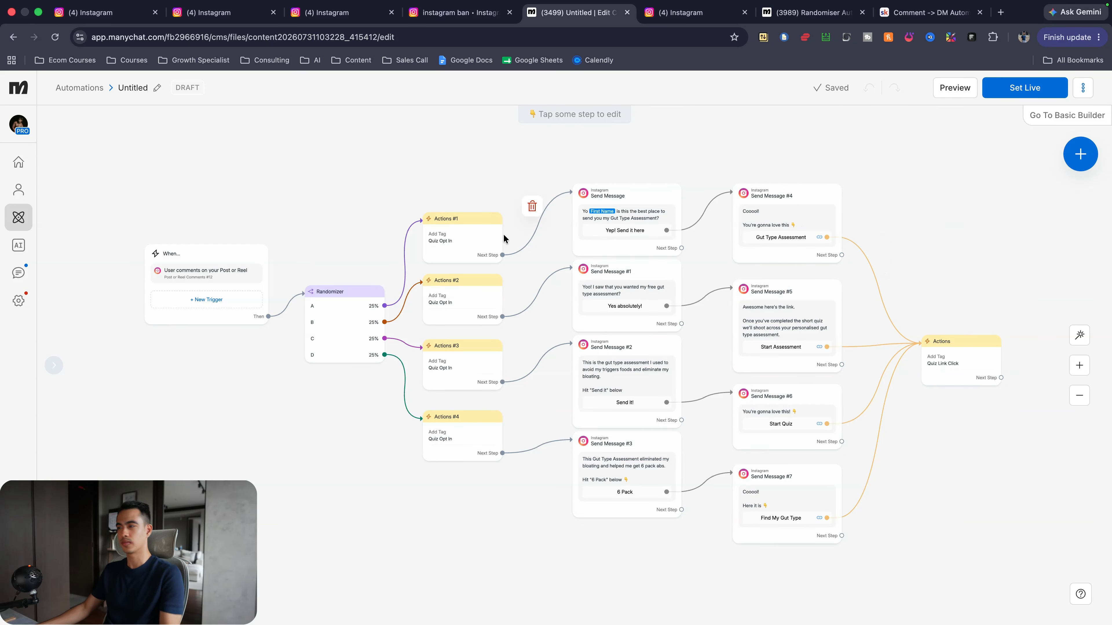
# Switch to Miro and view the quiz landing page on the AI Assessment Funnel board up close
pyautogui.press('super+Tab')
pyautogui.press('super+0')
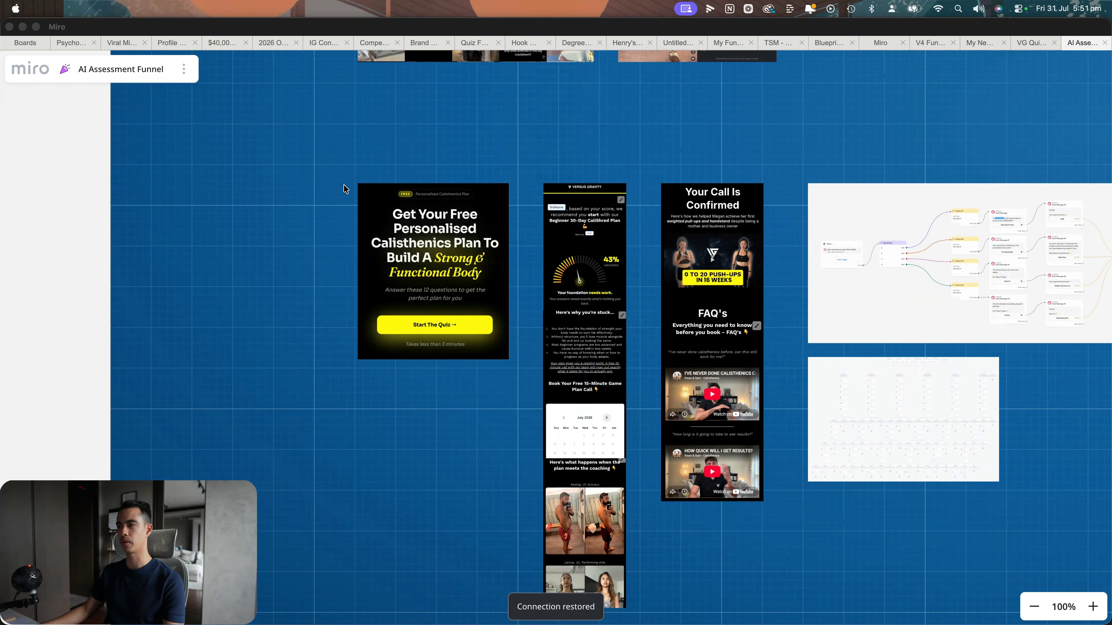
pyautogui.scroll(6, 354, 206)
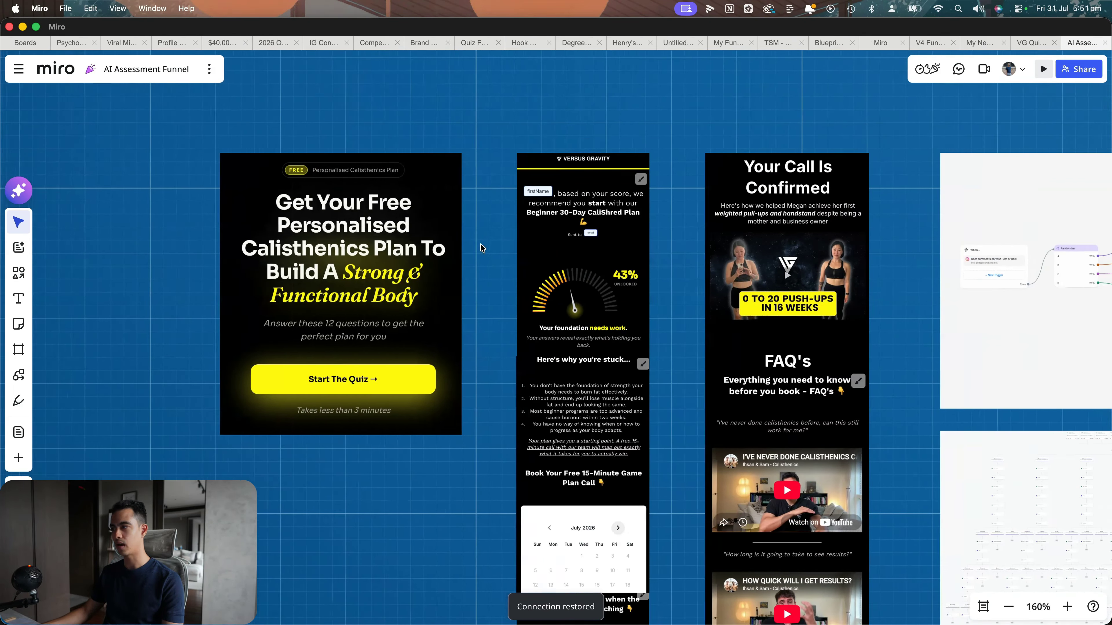
# Examine the comment automation flow diagram beside the call confirmation page on the AI Assessment Funnel board
pyautogui.hscroll(5, 482, 248)
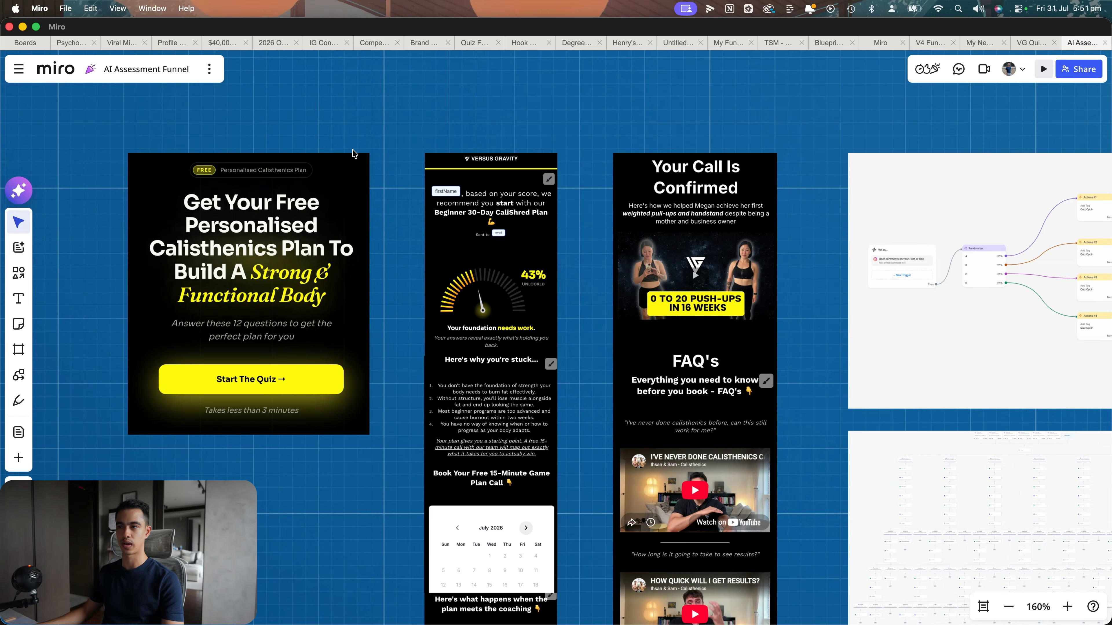
pyautogui.click(815, 396)
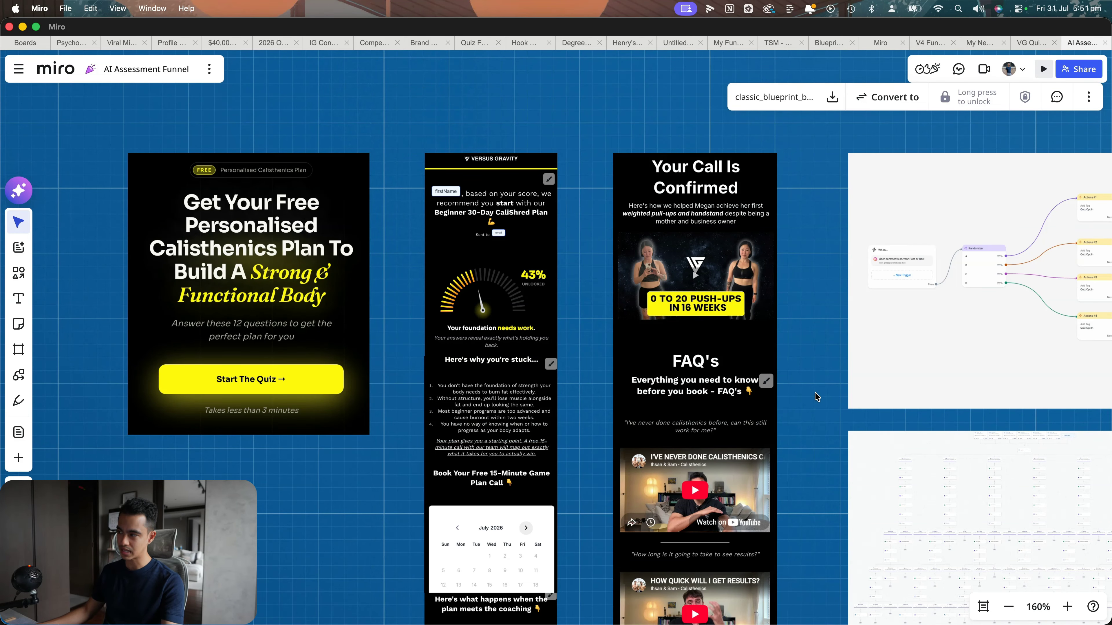
pyautogui.hscroll(10, 815, 396)
pyautogui.scroll(-3, 712, 405)
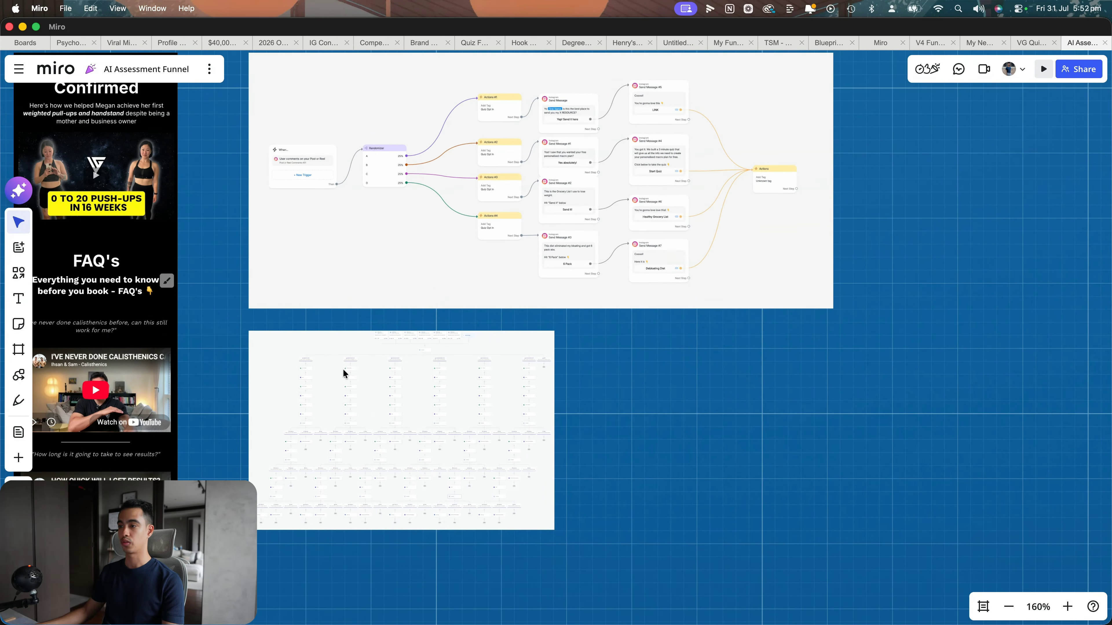
pyautogui.scroll(10, 344, 370)
pyautogui.scroll(-7, 347, 370)
pyautogui.scroll(4, 350, 369)
pyautogui.scroll(-2, 350, 368)
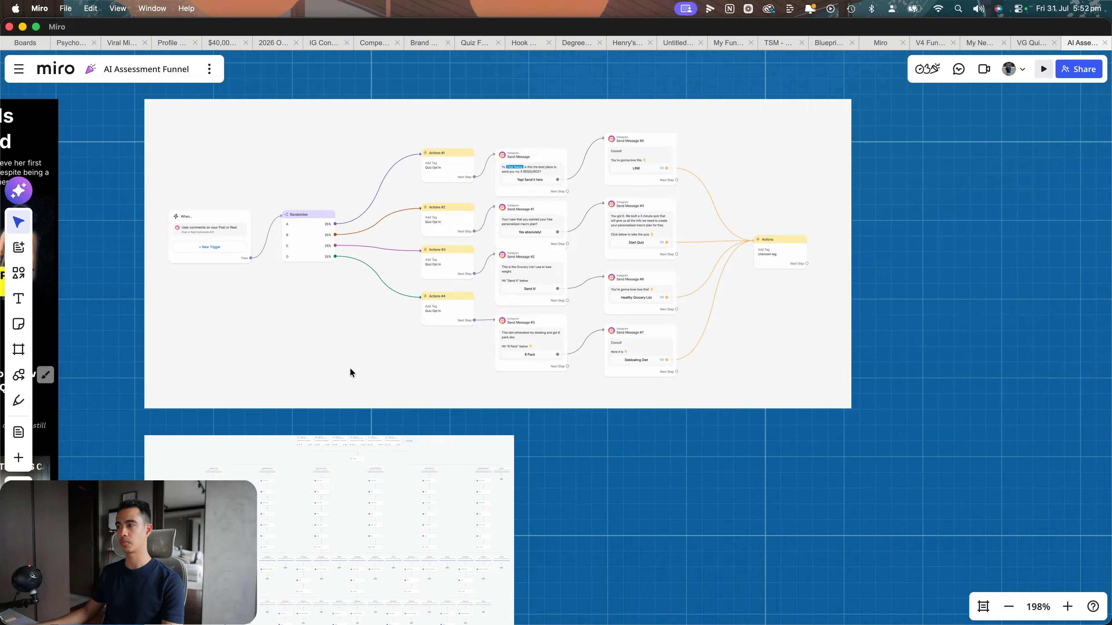
# Find the AI Assessment Funnel operations flow document on the board and examine its Build and Lead Engine sections up close
pyautogui.scroll(-9, 350, 369)
pyautogui.hscroll(12, 351, 368)
pyautogui.scroll(3, 351, 368)
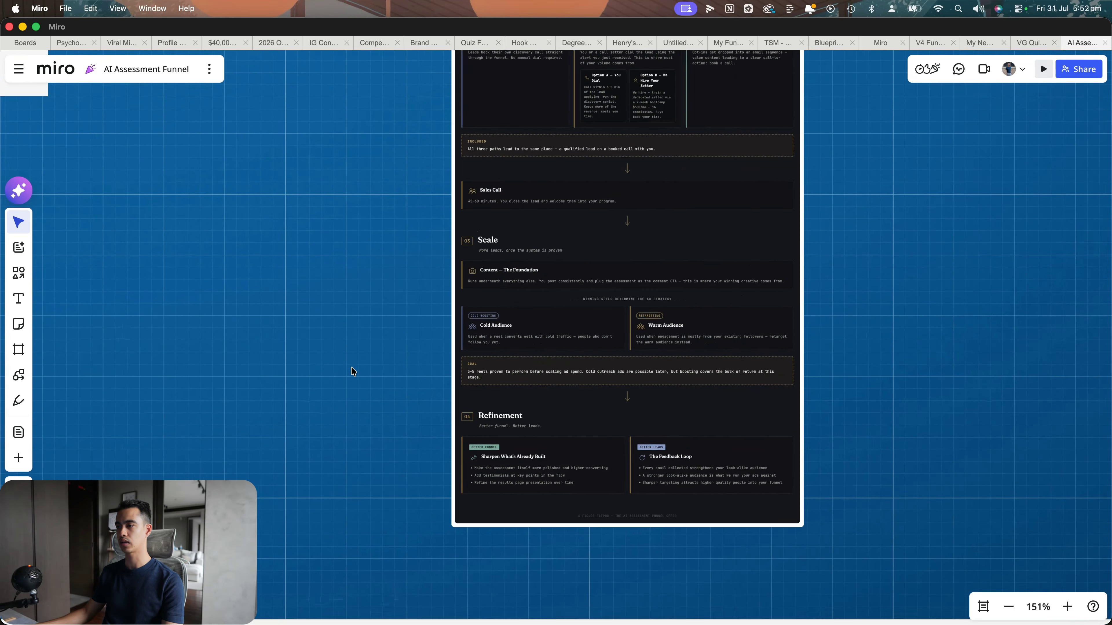
pyautogui.scroll(-2, 353, 371)
pyautogui.hscroll(3, 350, 369)
pyautogui.scroll(10, 347, 367)
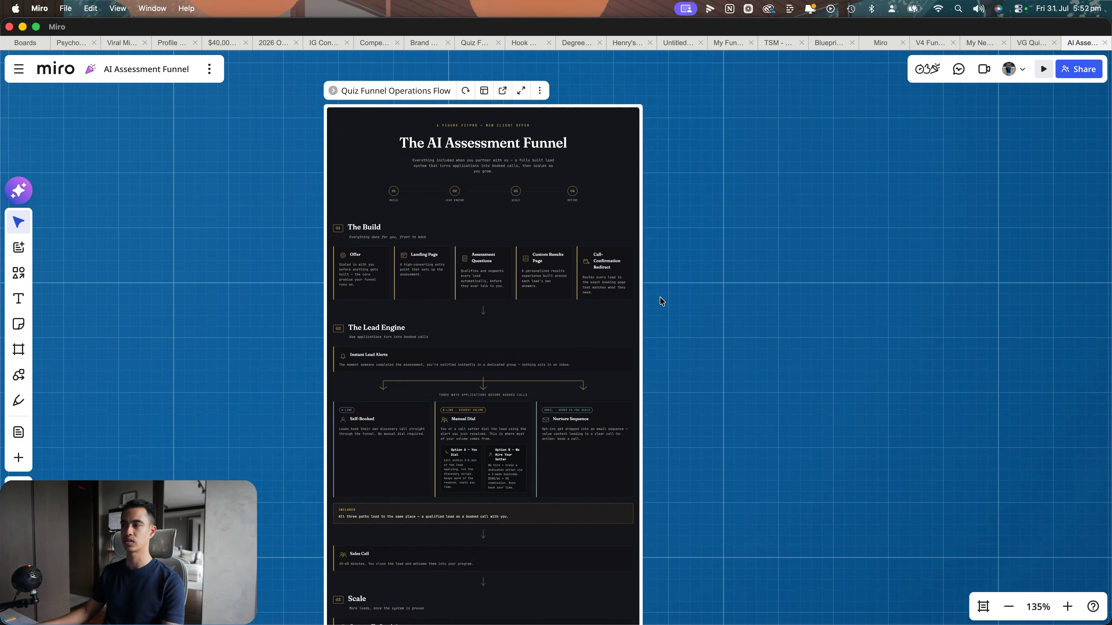
pyautogui.click(660, 301)
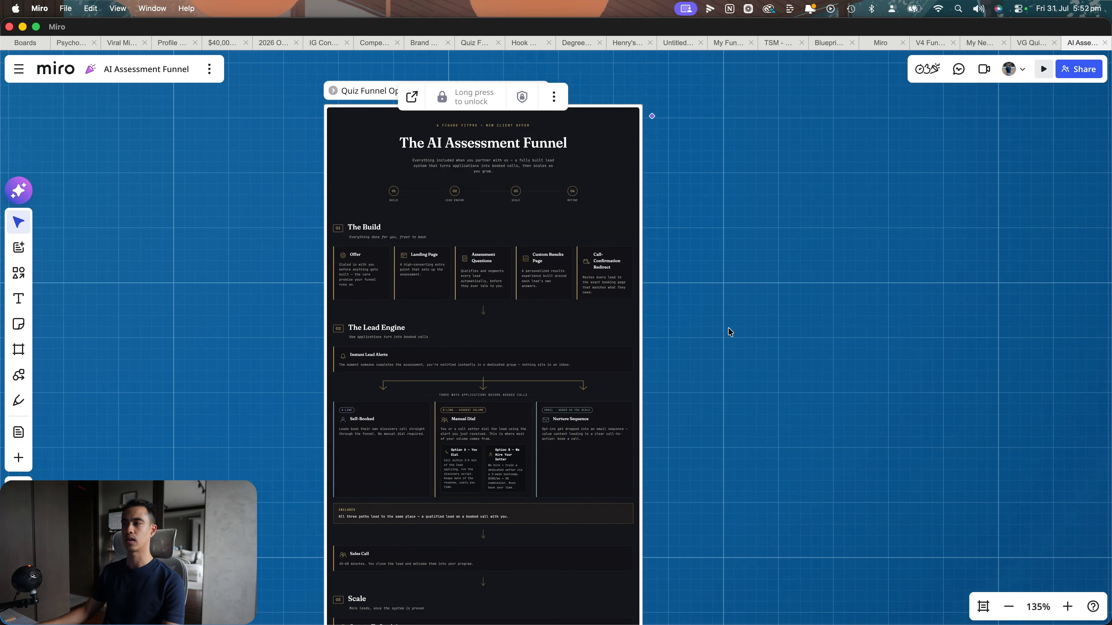
pyautogui.scroll(5, 728, 332)
pyautogui.hscroll(-4, 740, 330)
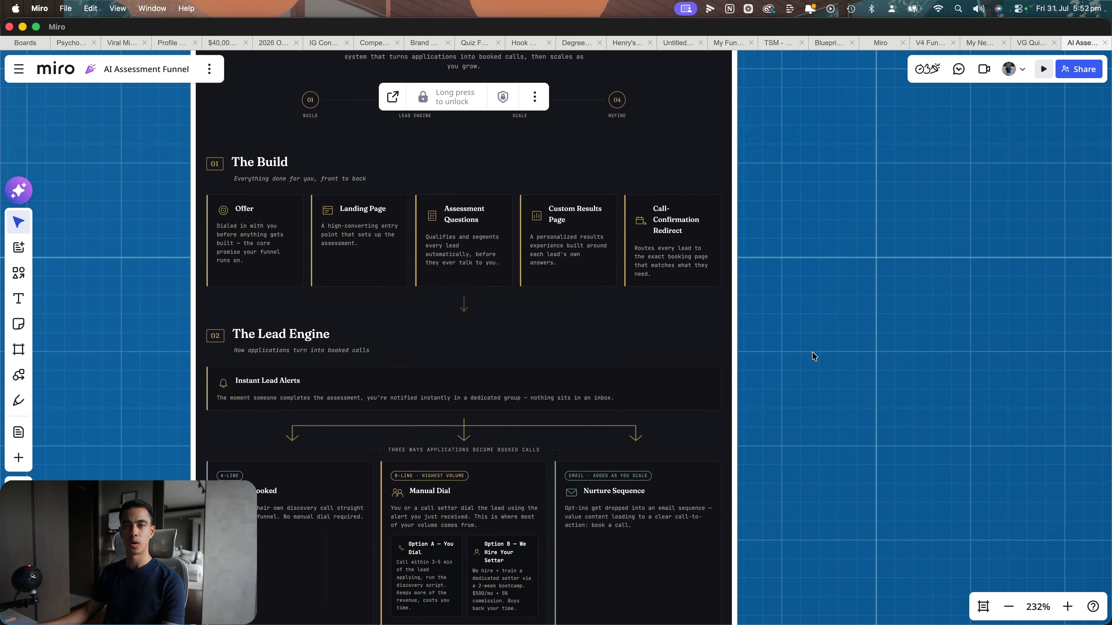